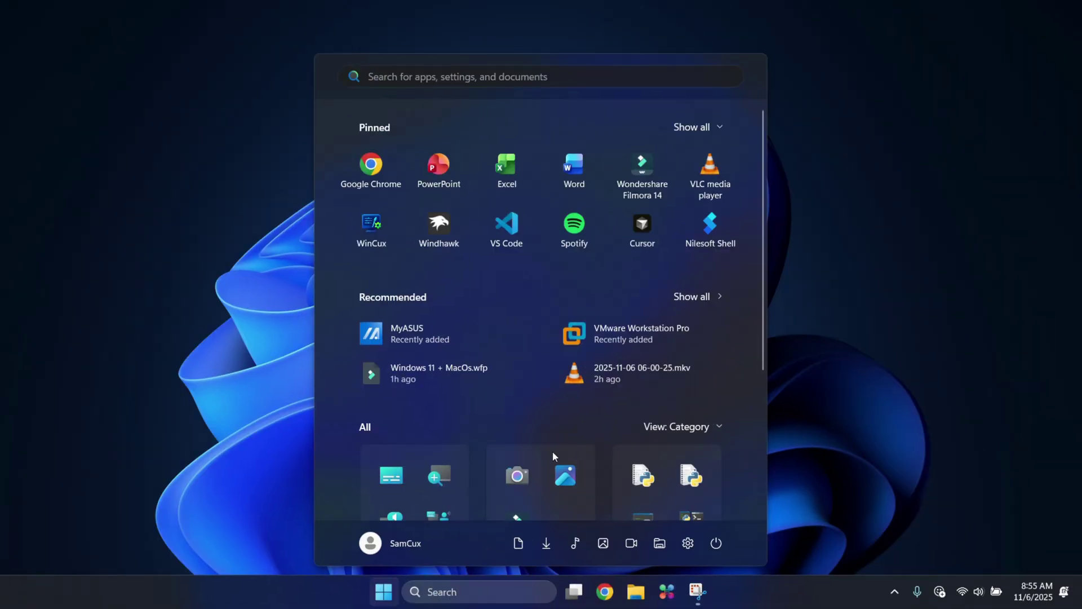
pyautogui.scroll(-2, 596, 282)
pyautogui.scroll(-3, 594, 276)
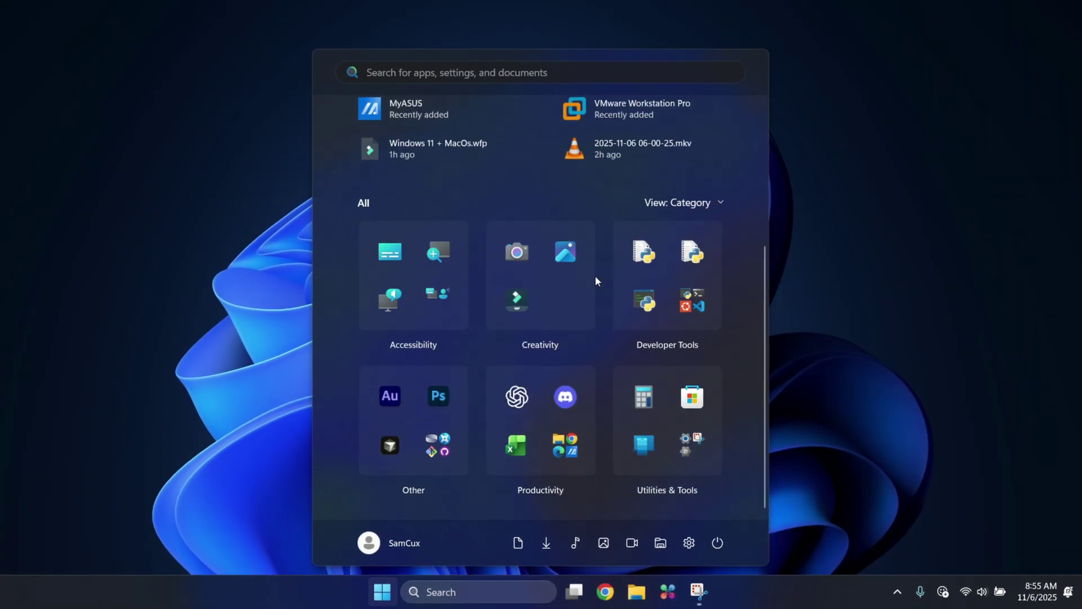
pyautogui.scroll(5, 588, 303)
pyautogui.click(375, 599)
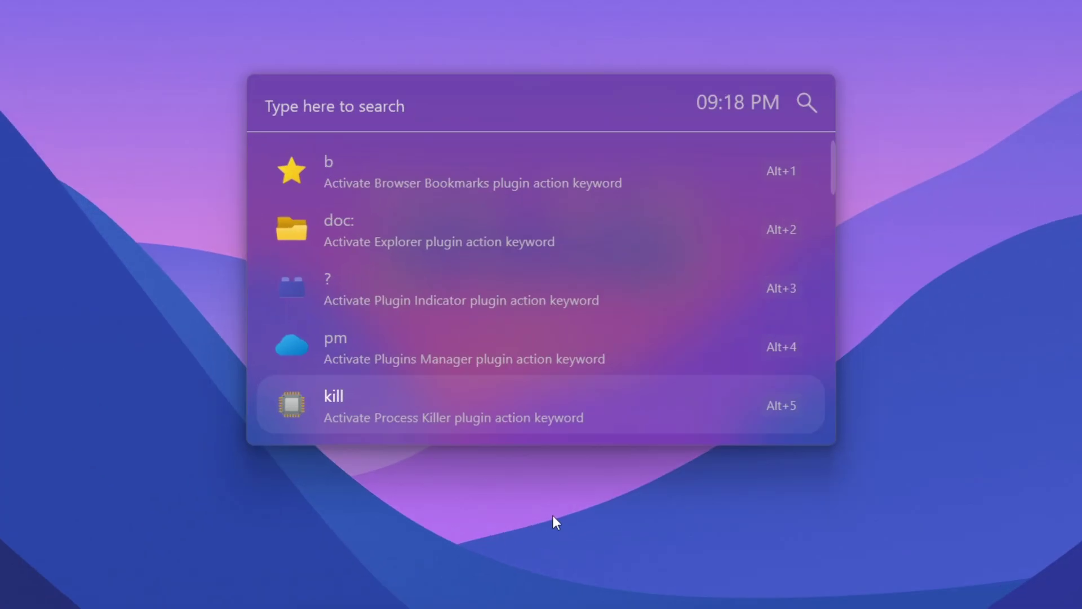
pyautogui.write('4 + 5')
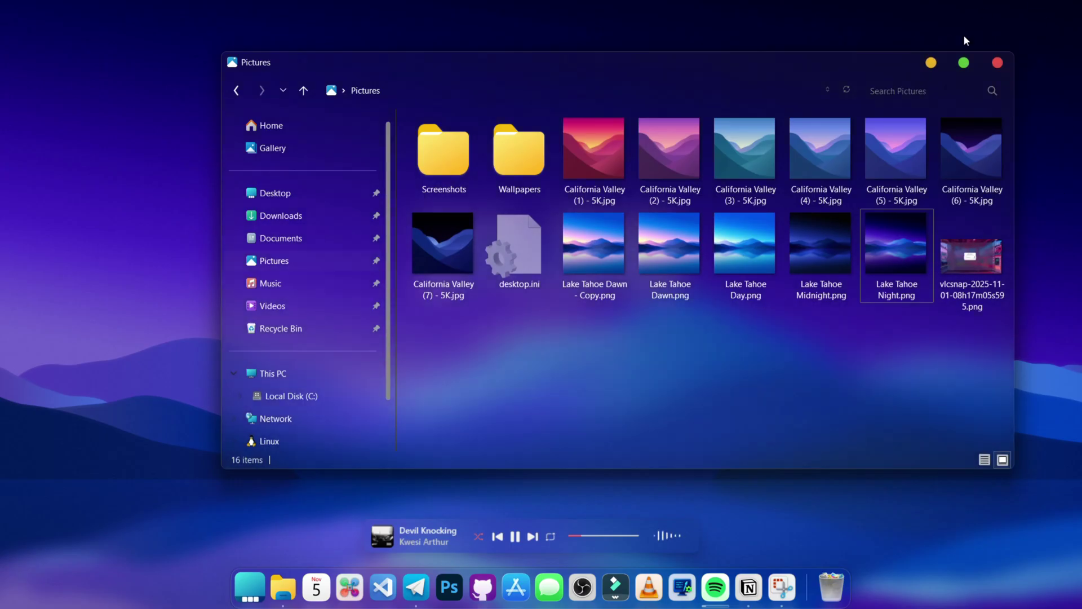
pyautogui.click(931, 63)
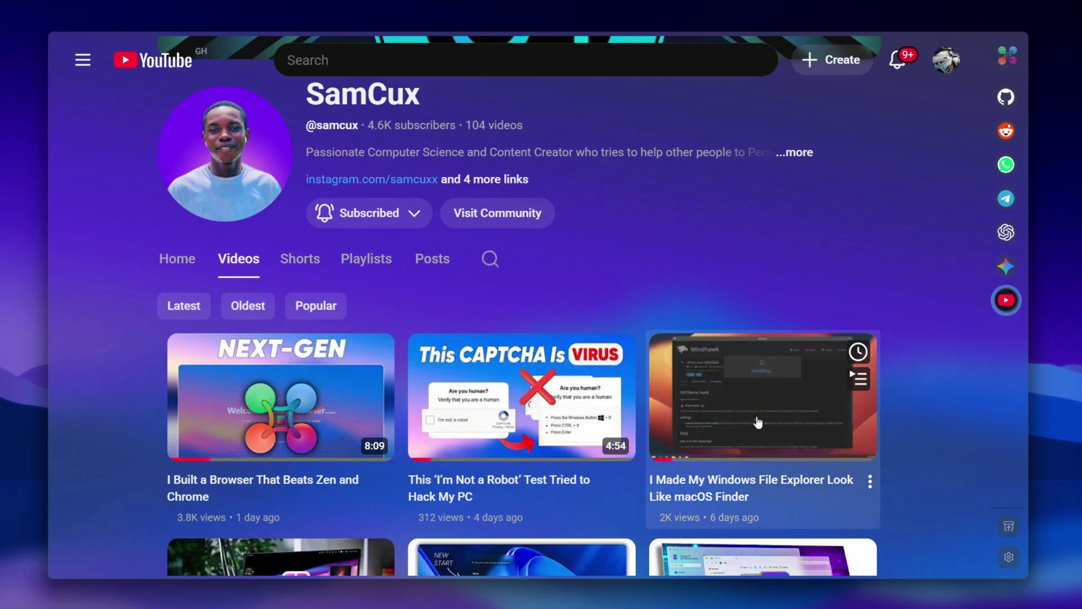
# Open the video "I Made My Windows File Explorer Look Like macOS Finder" and follow its description's download link for all required tools and icons.
pyautogui.click(736, 468)
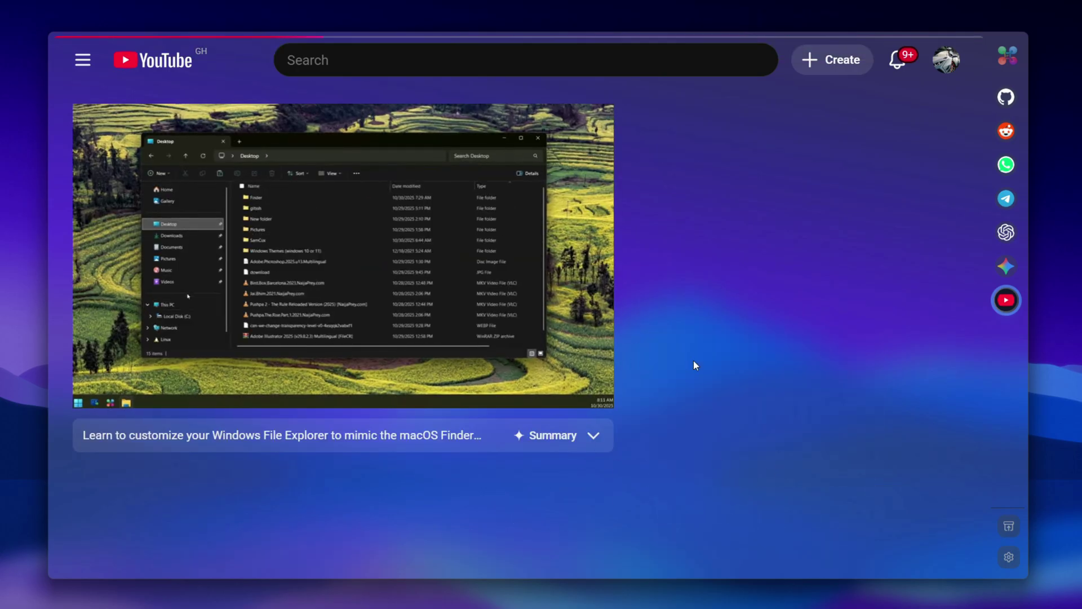
pyautogui.scroll(-3, 693, 364)
pyautogui.click(520, 427)
pyautogui.scroll(-8, 405, 401)
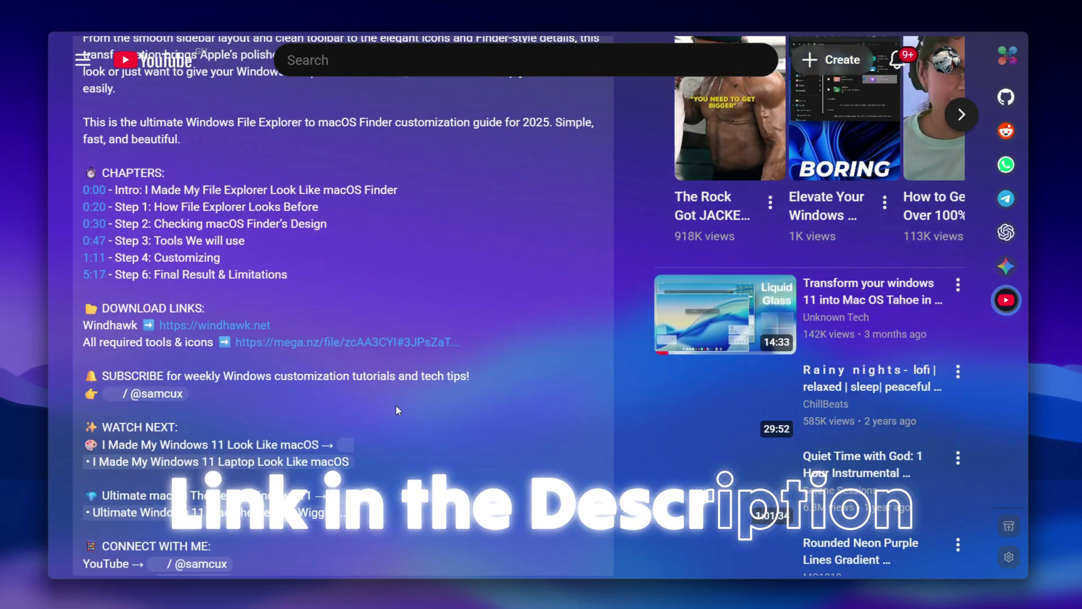
pyautogui.click(302, 340)
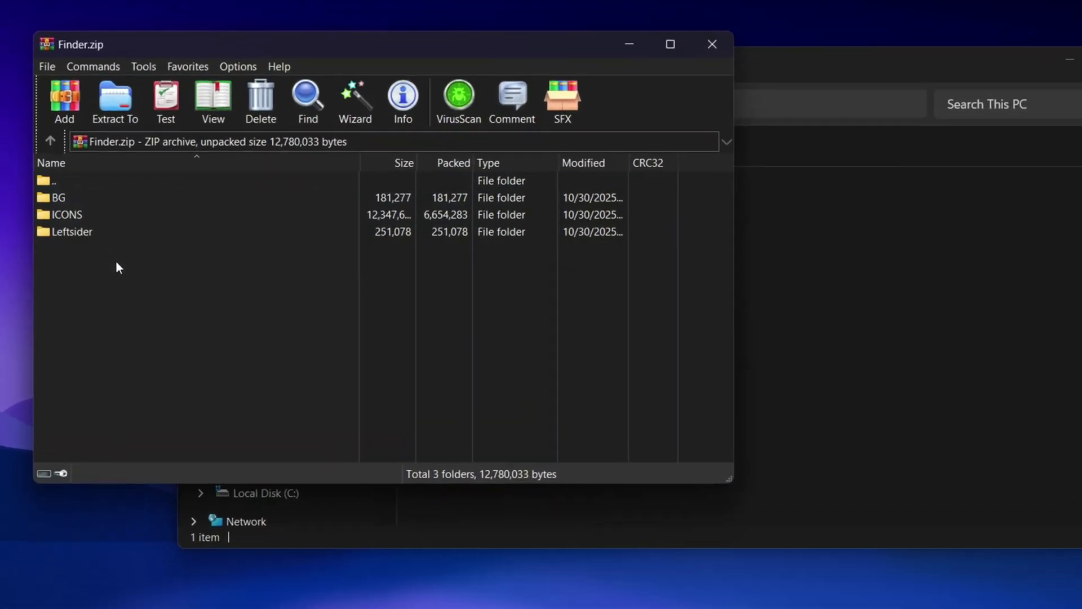
# Extract the BG, ICONS and Leftsider folders from Finder.zip into the TWEAKS folder in Documents.
pyautogui.click(779, 283)
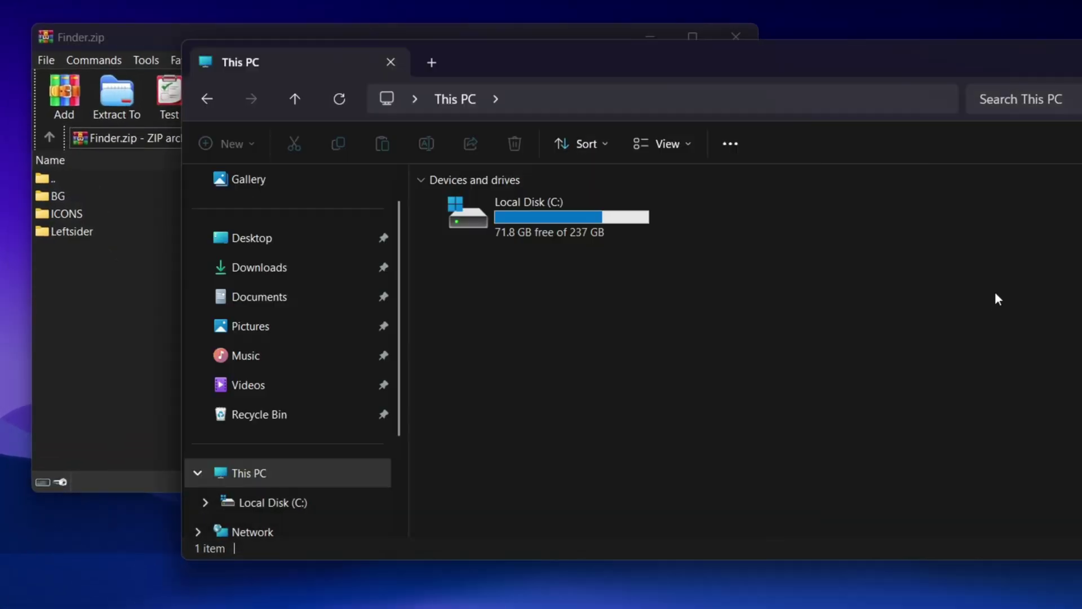
pyautogui.click(211, 280)
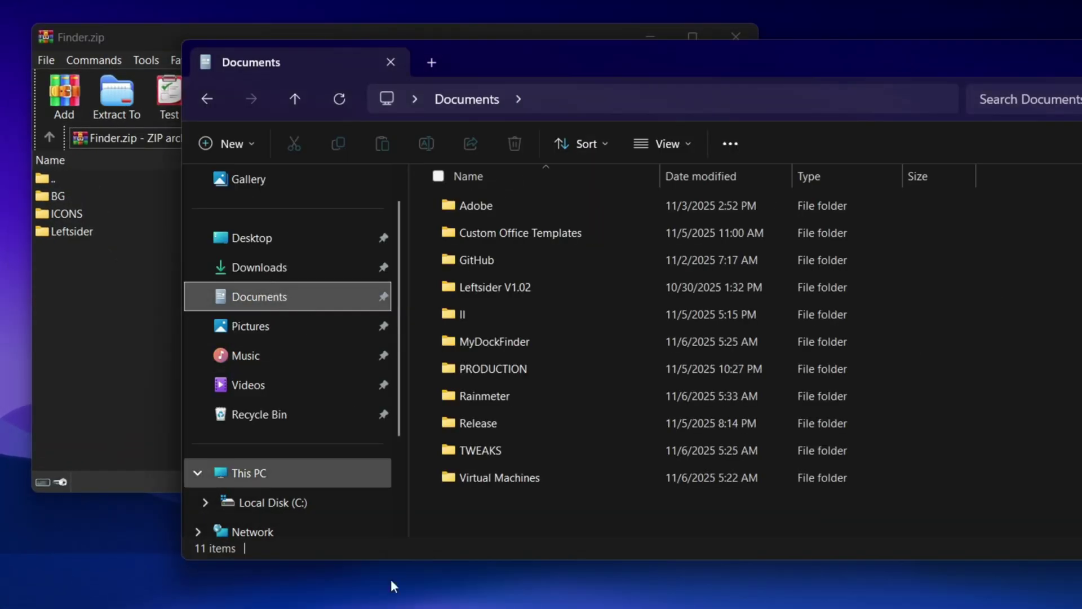
pyautogui.doubleClick(546, 451)
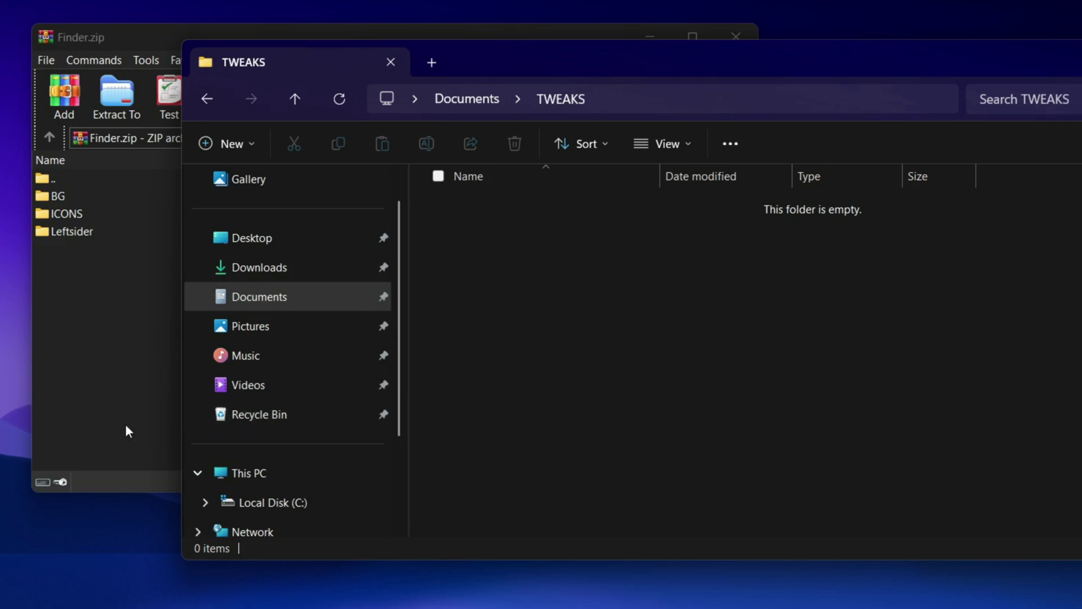
pyautogui.click(93, 311)
pyautogui.moveTo(92, 311); pyautogui.dragTo(86, 225)
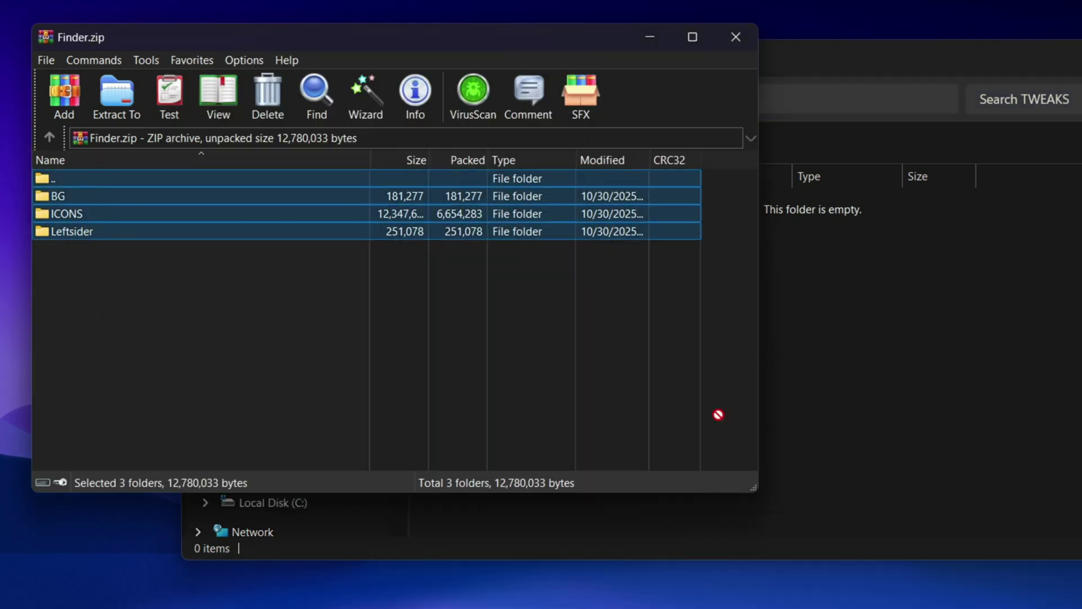
pyautogui.moveTo(980, 409); pyautogui.dragTo(979, 401)
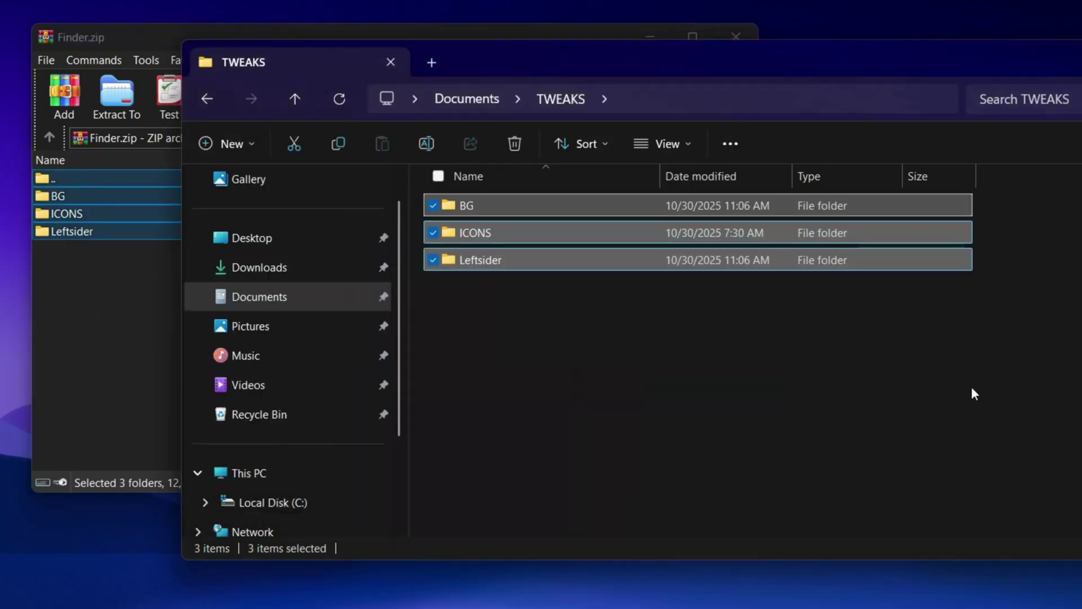
# Open the BG folder and extract Release_x64.zip into its own Release_x64 subfolder.
pyautogui.click(540, 258)
pyautogui.doubleClick(490, 208)
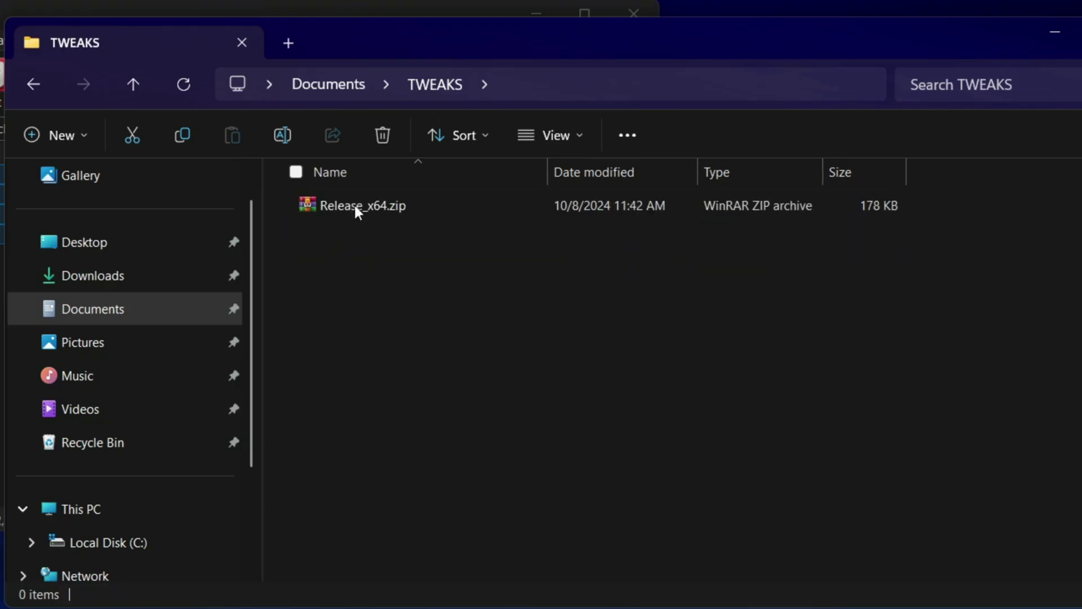
pyautogui.click(354, 205)
pyautogui.moveTo(410, 198); pyautogui.dragTo(412, 250)
pyautogui.moveTo(559, 272)
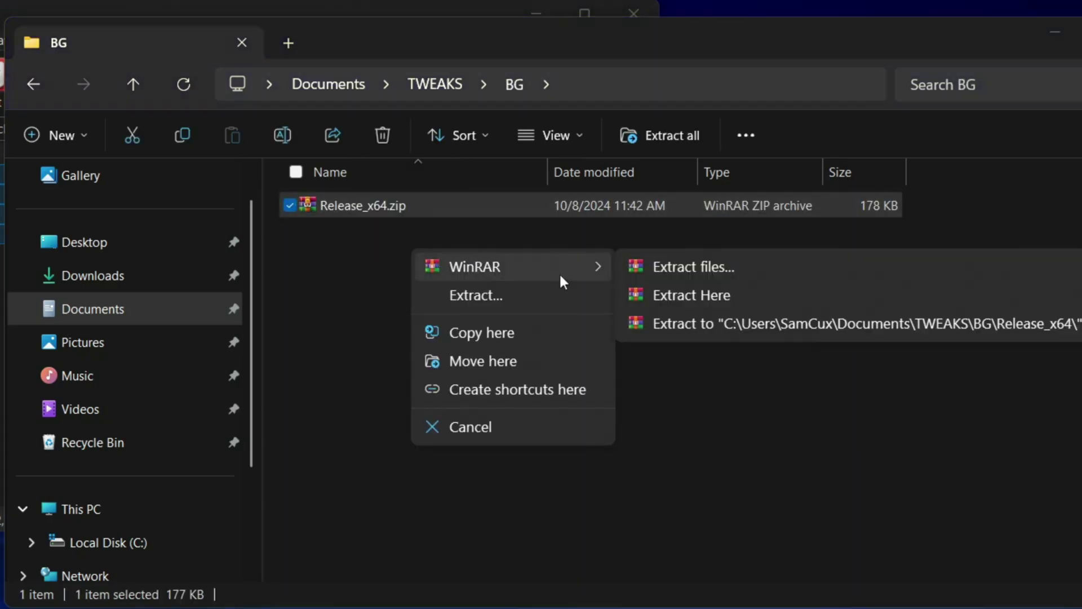
pyautogui.click(700, 328)
# Run register.cmd from the Release_x64\Release folder as administrator and accept the security and registration dialogs.
pyautogui.doubleClick(485, 232)
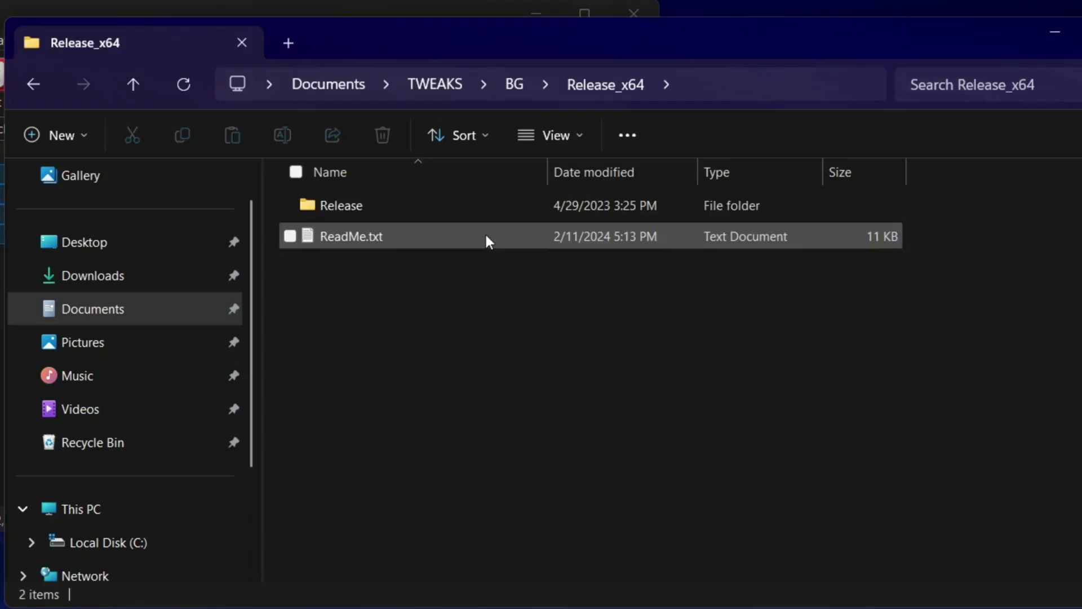
pyautogui.doubleClick(371, 198)
pyautogui.click(398, 275)
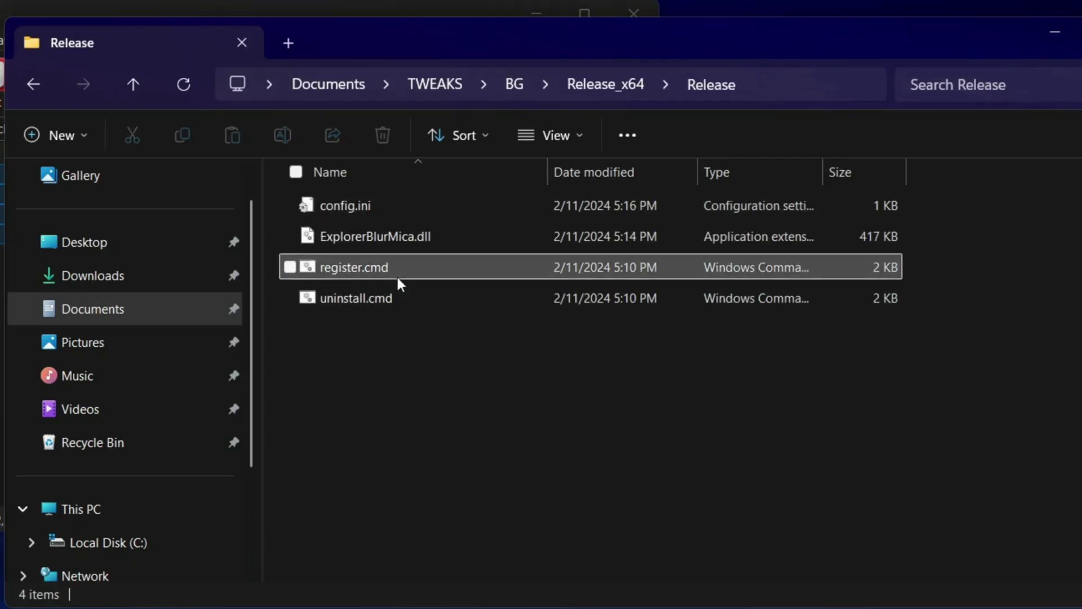
pyautogui.rightClick(390, 259)
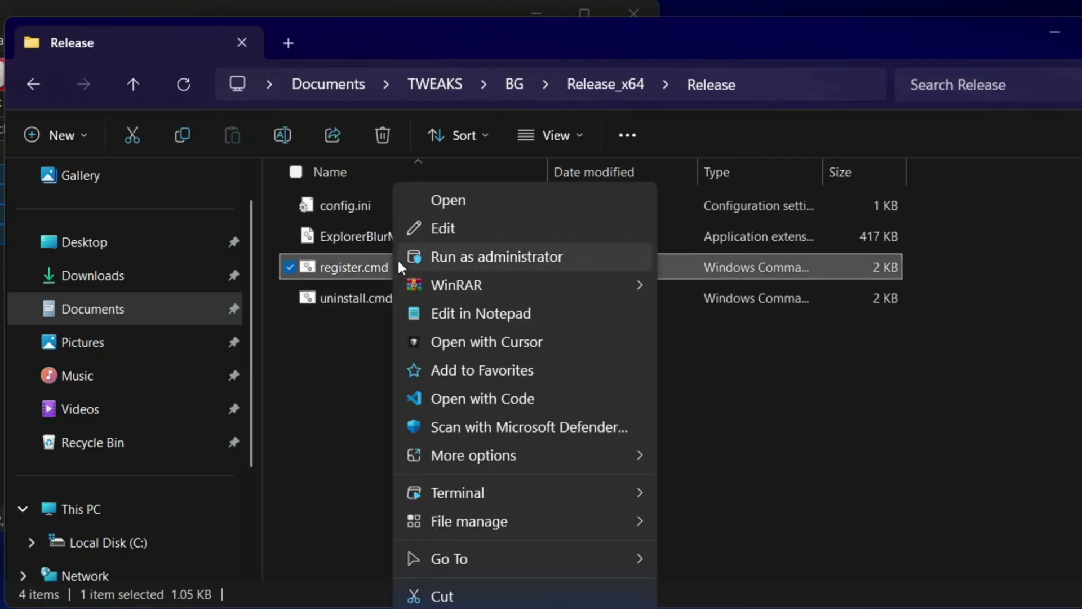
pyautogui.click(464, 257)
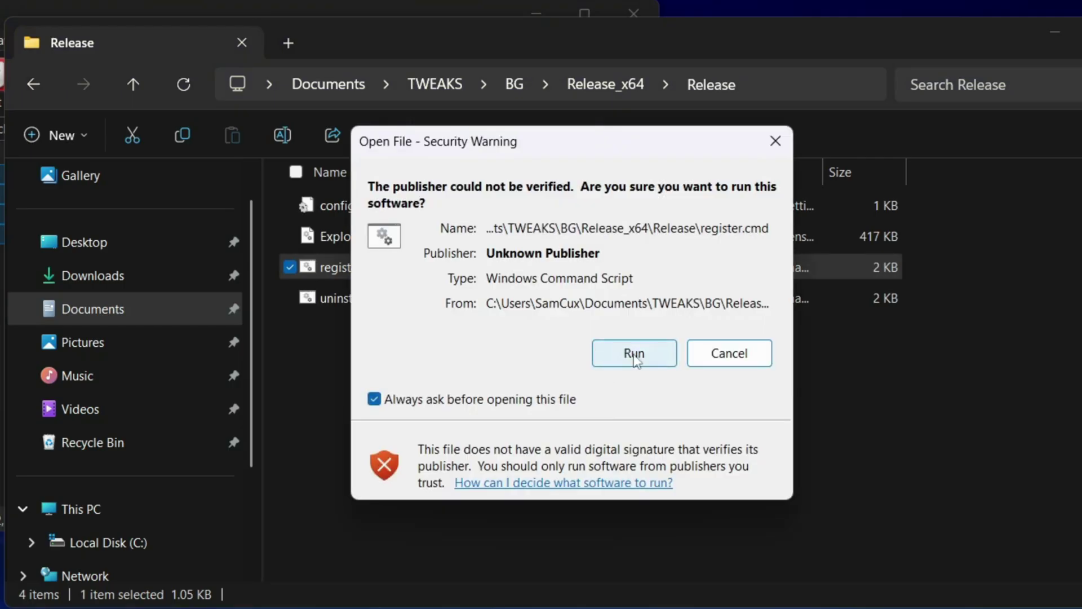
pyautogui.click(633, 354)
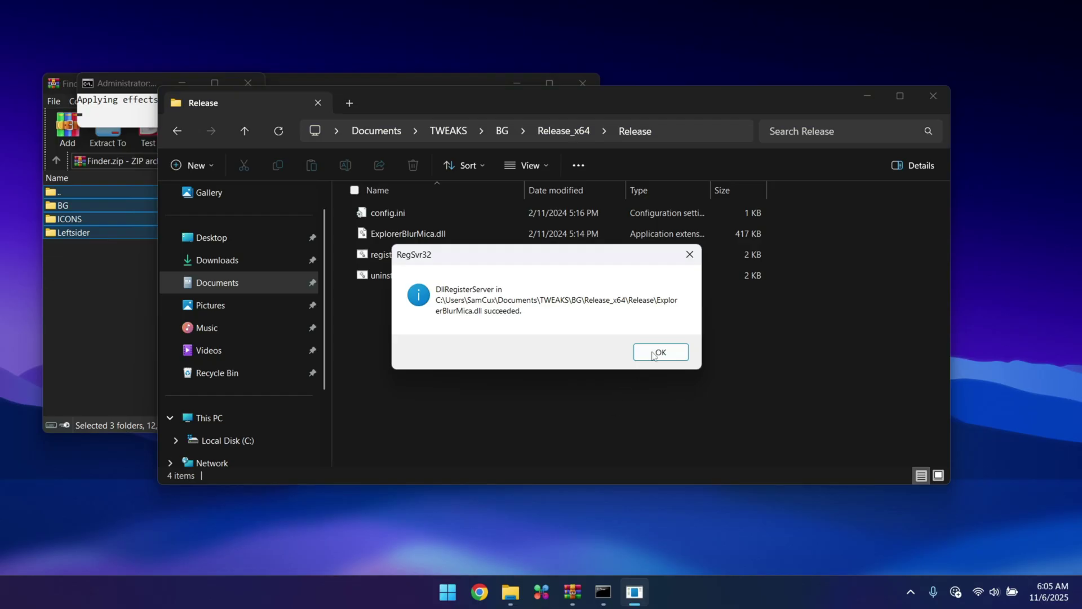
pyautogui.click(654, 353)
# Copy all contents of the Windows 11 Themes folder inside Documents\TWEAKS\ICONS.
pyautogui.click(282, 256)
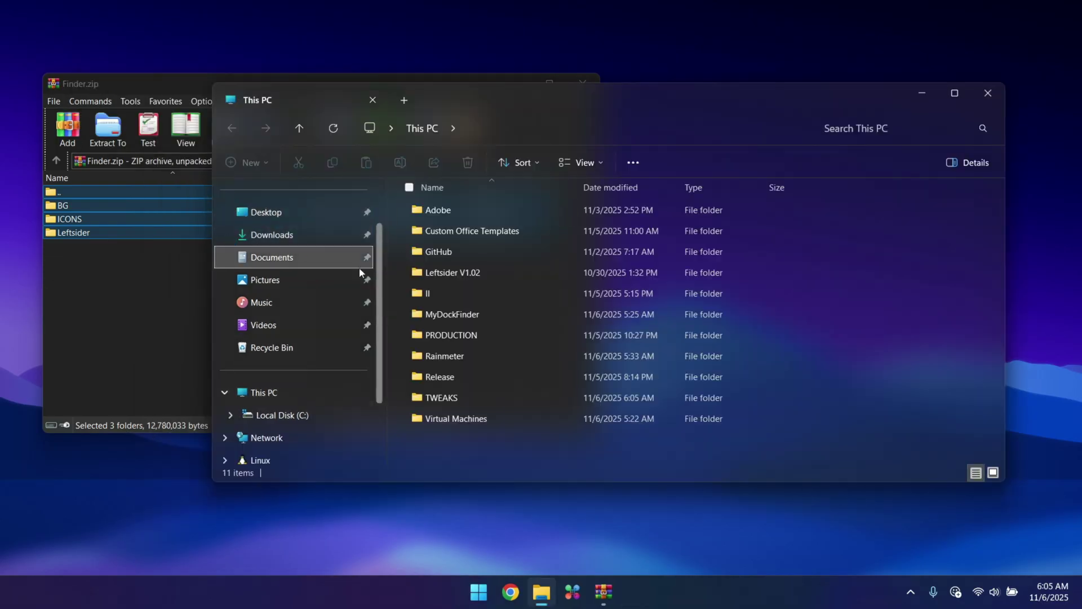
pyautogui.doubleClick(455, 398)
pyautogui.click(472, 214)
pyautogui.click(448, 233)
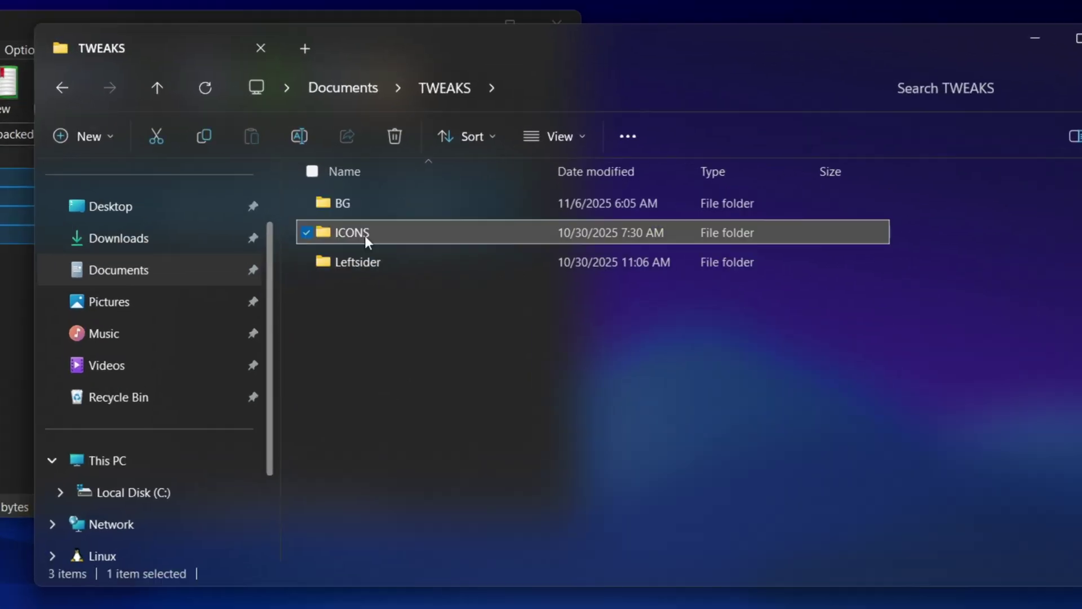
pyautogui.doubleClick(364, 235)
pyautogui.doubleClick(403, 204)
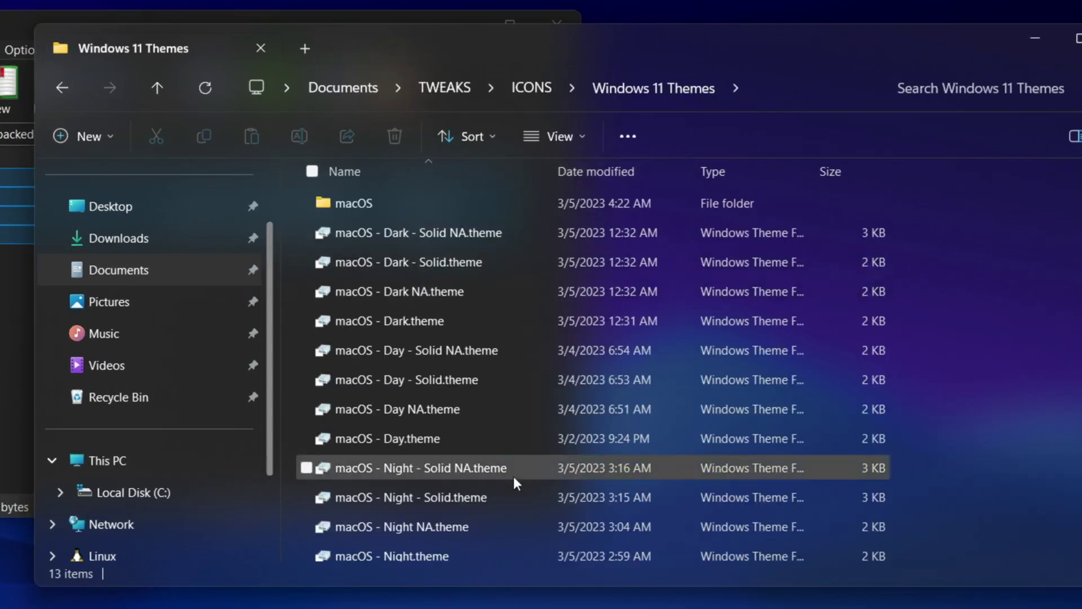
pyautogui.hotkey('ctrl', 'a')
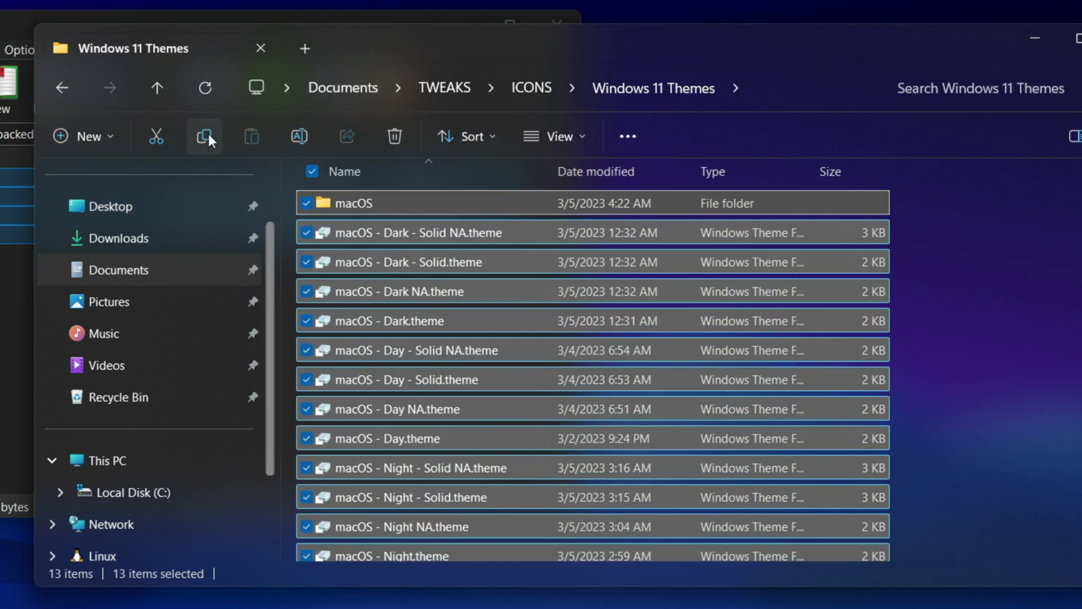
# Paste the copied macOS theme folder and theme files into C:\Windows\Resources\Themes.
pyautogui.click(186, 484)
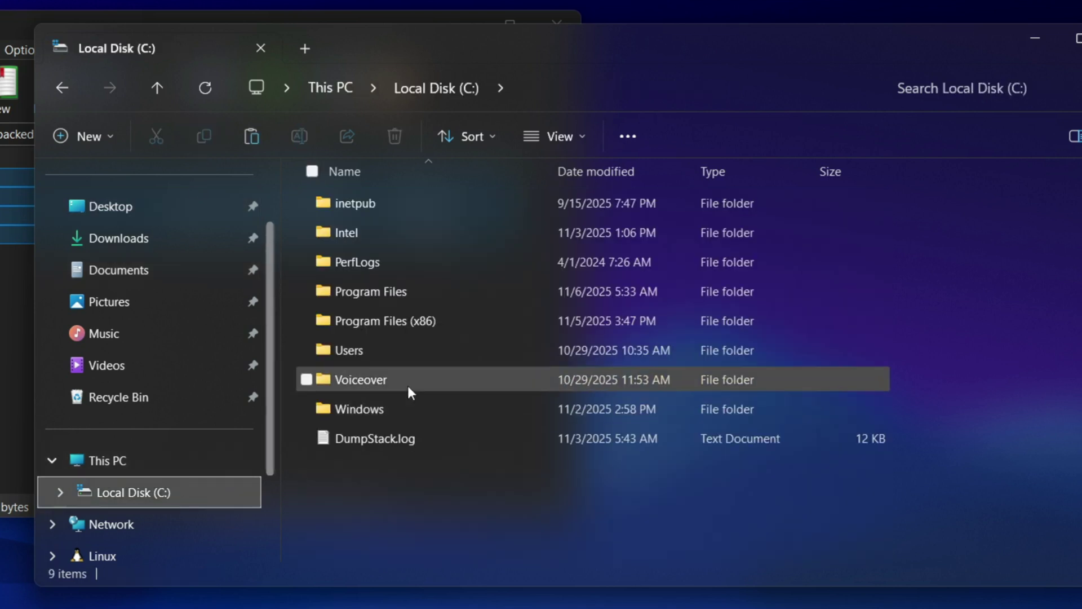
pyautogui.click(398, 409)
pyautogui.doubleClick(398, 409)
pyautogui.press('r')
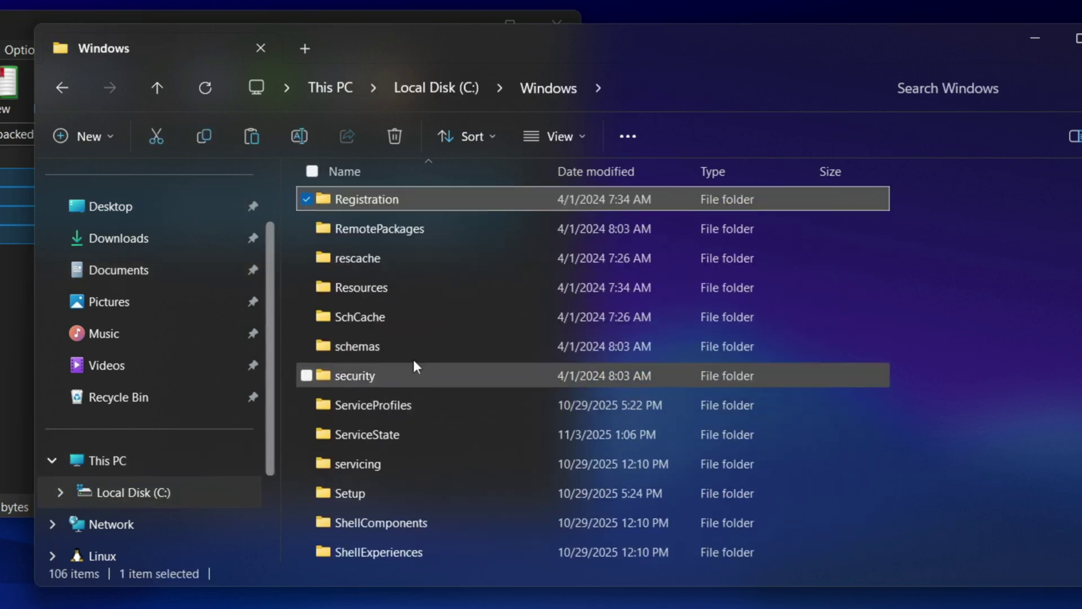
pyautogui.doubleClick(392, 286)
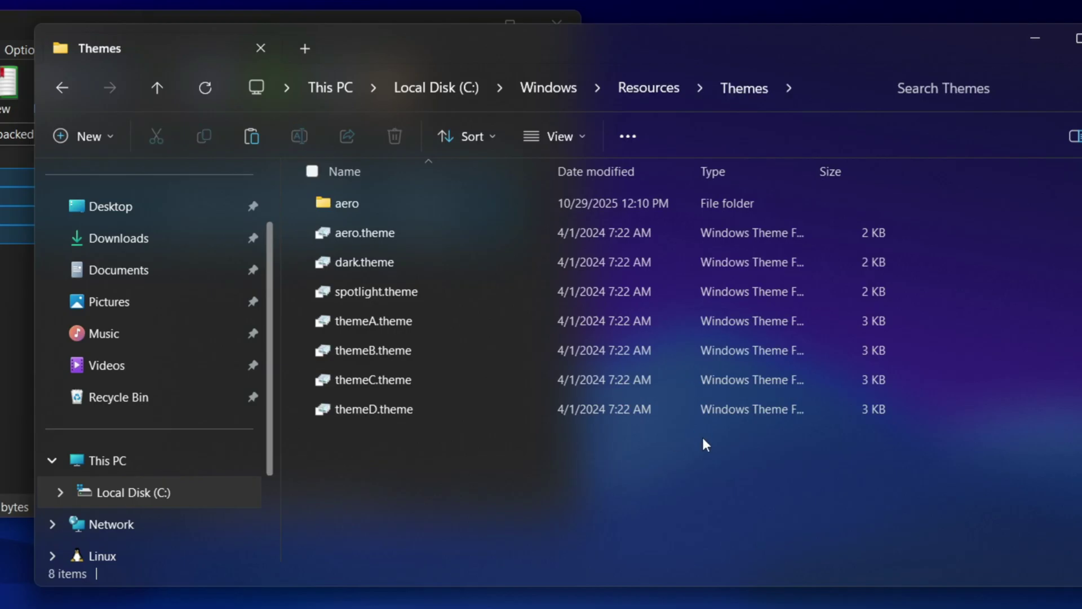
pyautogui.hotkey('ctrl', 'v')
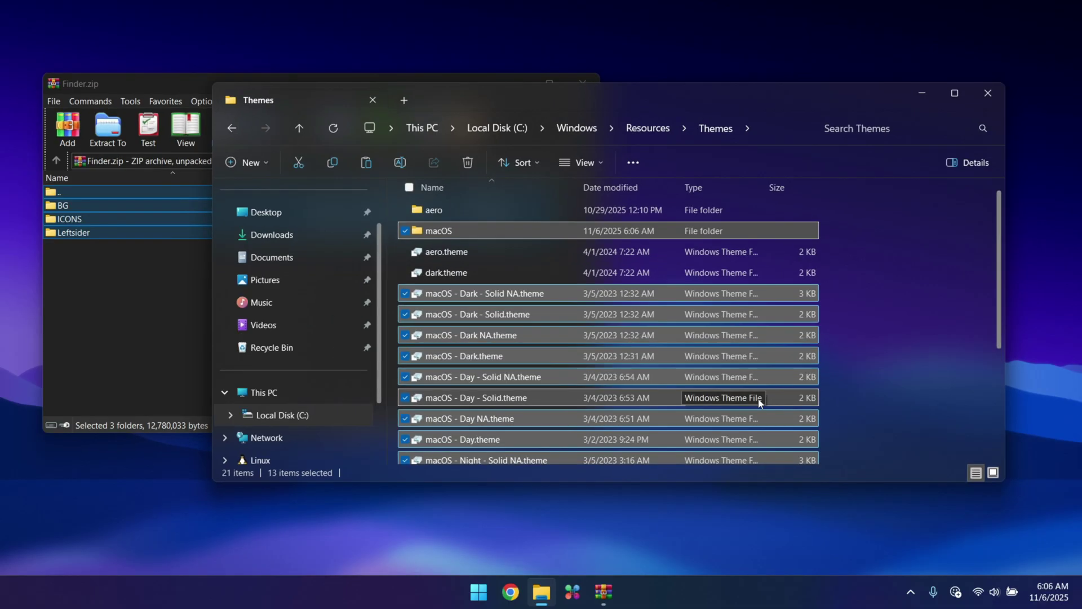
# In Windows Settings, open the Personalization themes and apply the second of the newly added dark macOS themes in the first row.
pyautogui.doubleClick(759, 401)
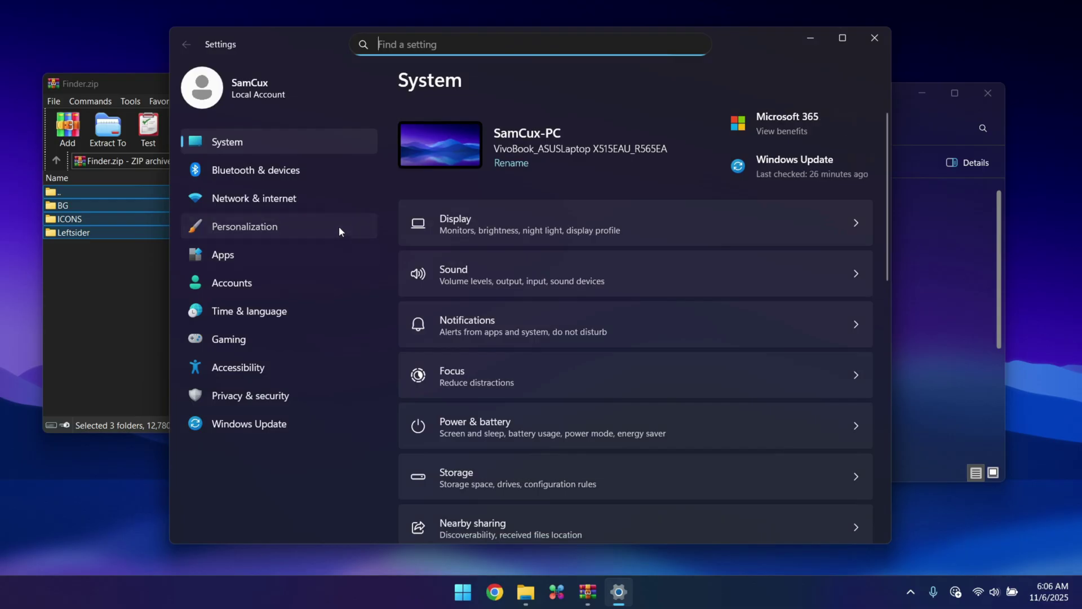
pyautogui.click(340, 226)
pyautogui.click(556, 534)
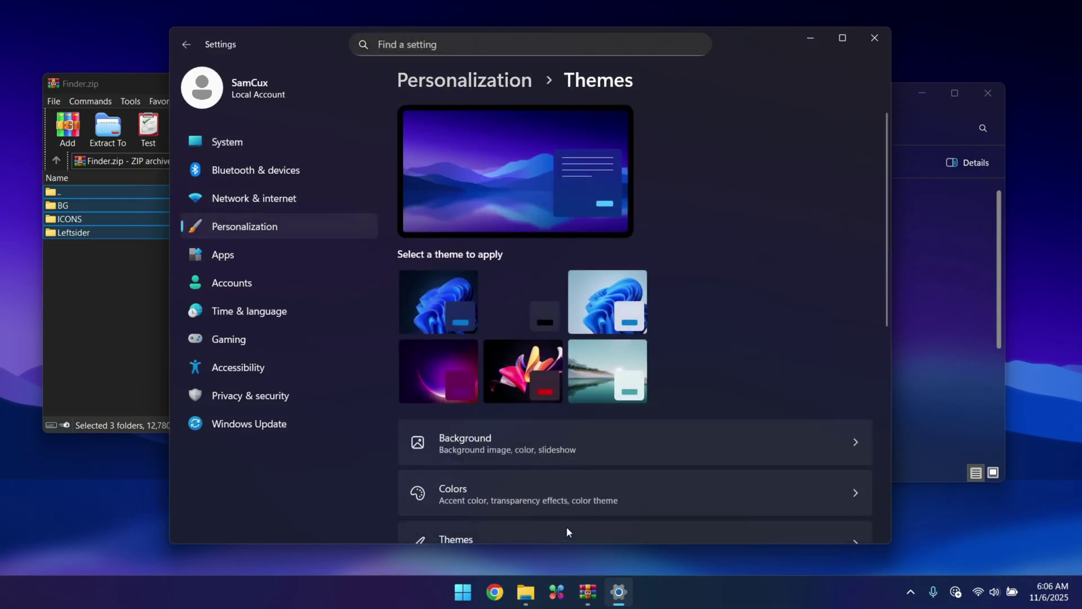
pyautogui.scroll(-3, 739, 360)
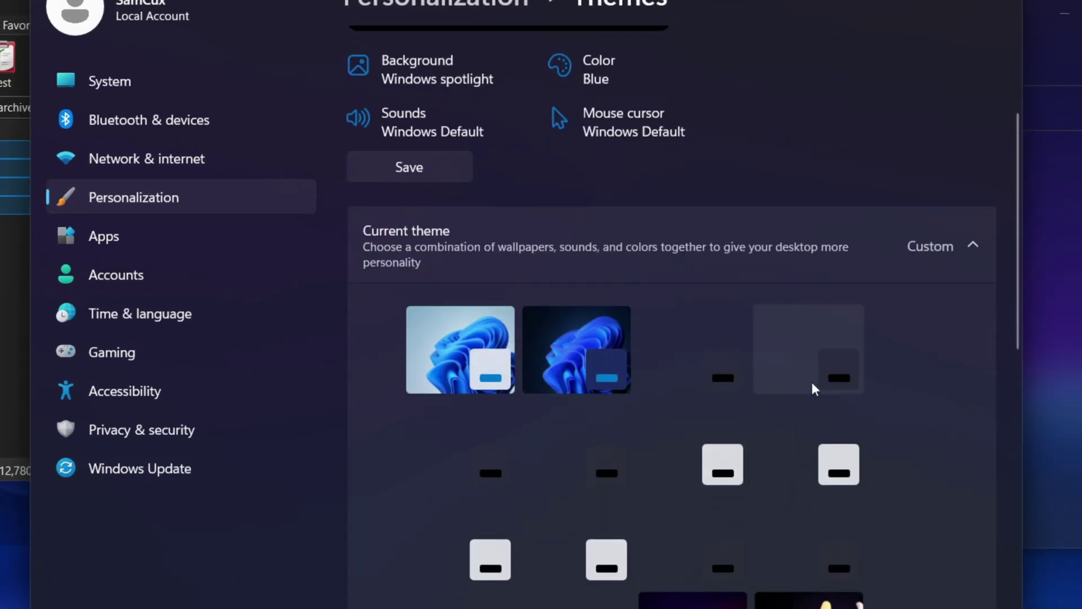
pyautogui.click(812, 383)
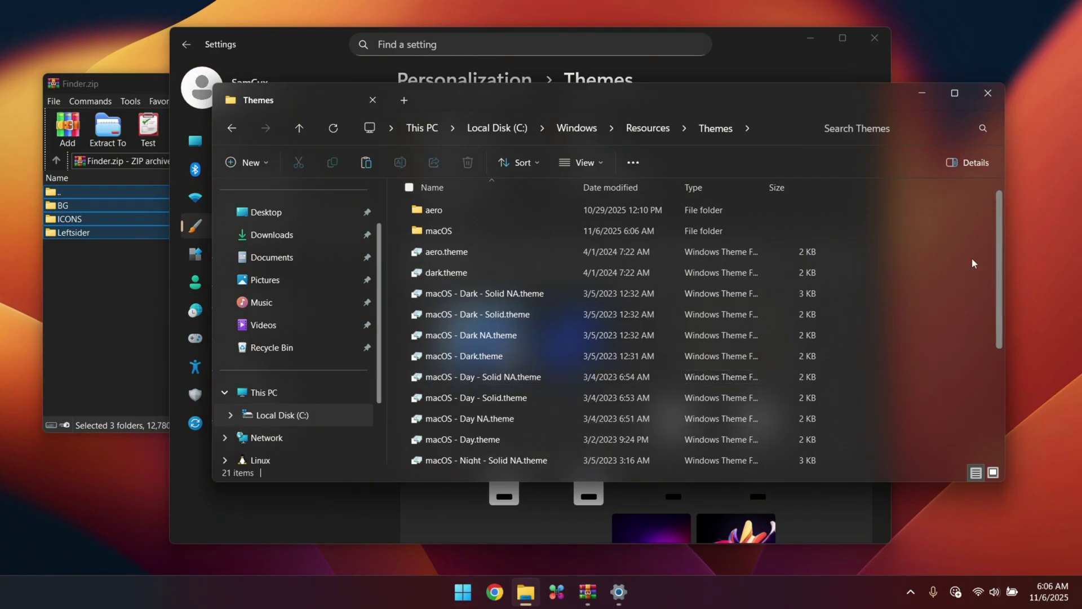
# Launch Windhawk, search its mod catalogue for "UXTheme hook" and open that mod's details.
pyautogui.press('super')
pyautogui.click(440, 231)
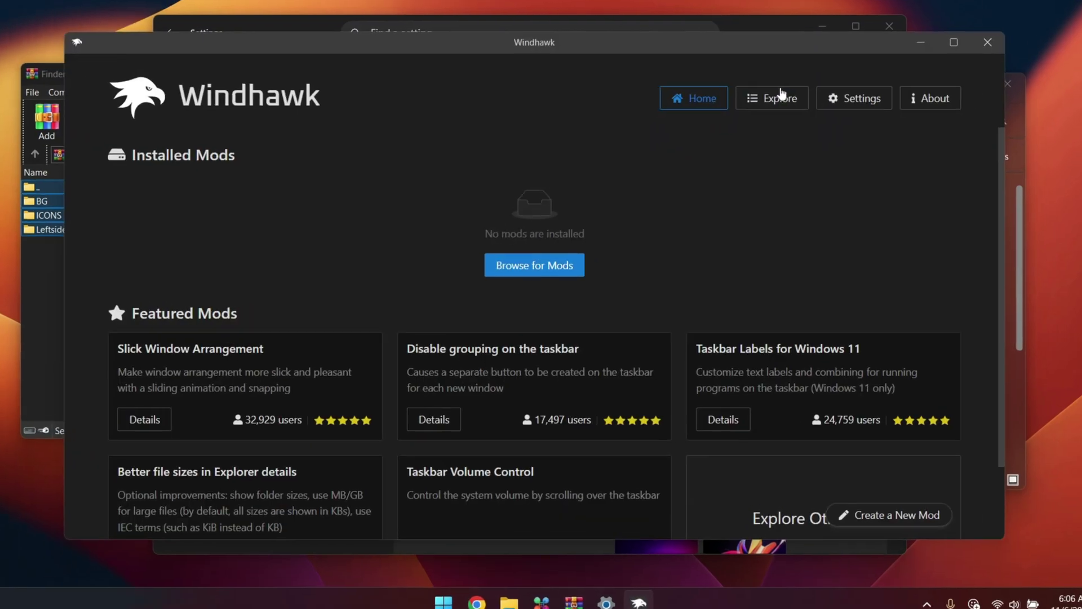
pyautogui.click(782, 93)
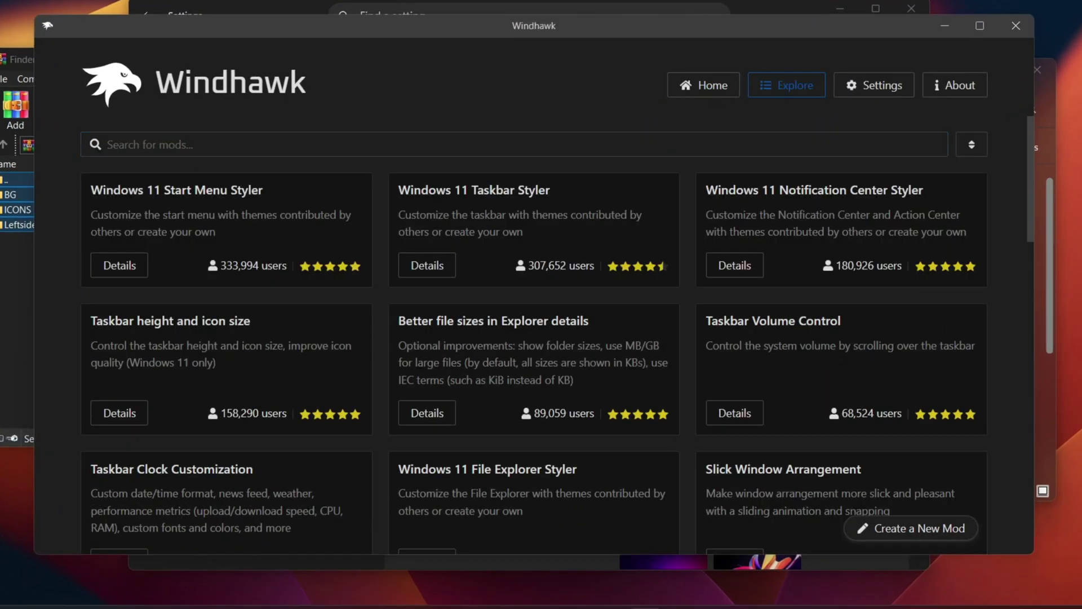
pyautogui.click(290, 145)
pyautogui.write('UXTheme hook')
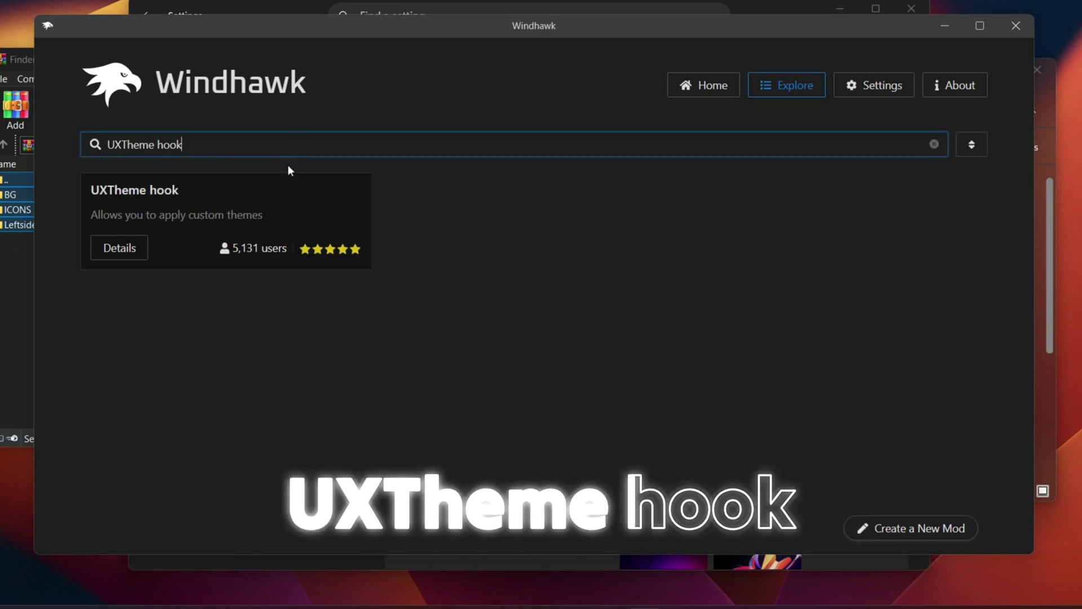
pyautogui.click(119, 247)
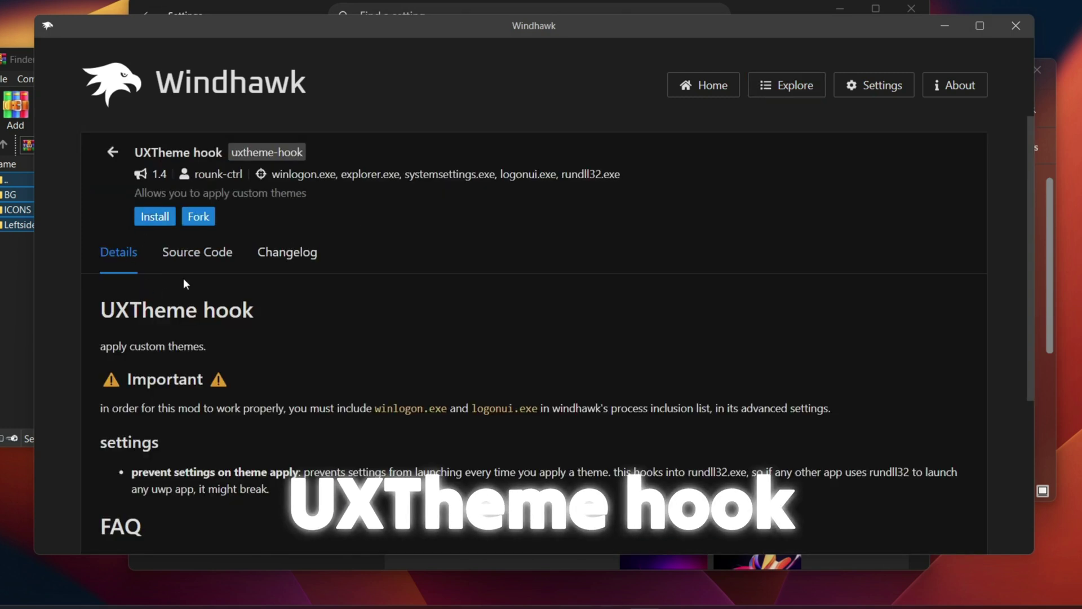
# Install the UXTheme hook mod, and find and install the "Windows 7 Command Bar" mod from the catalogue.
pyautogui.click(166, 223)
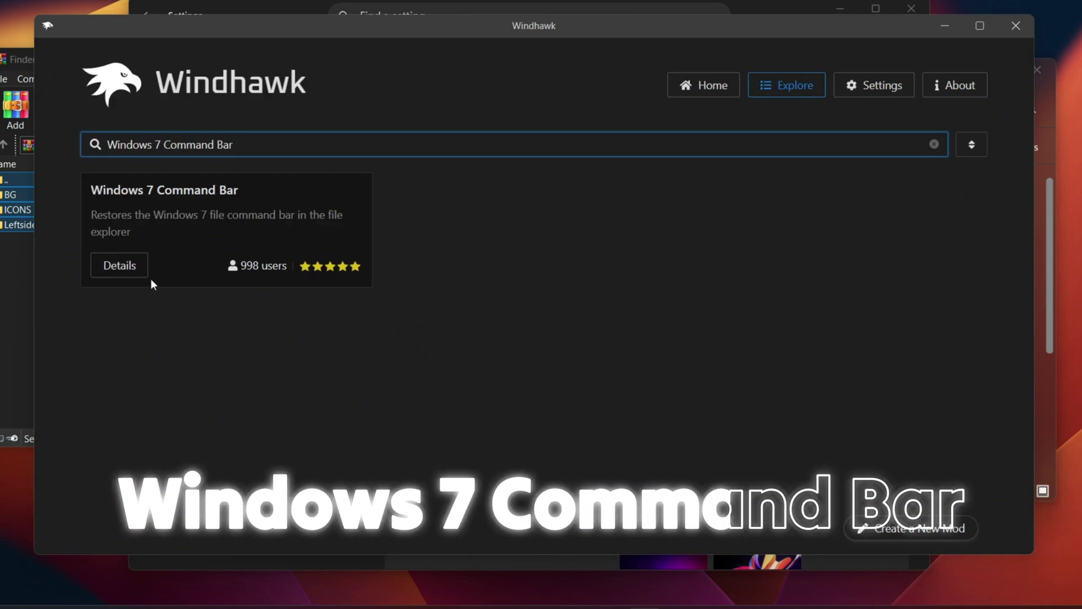
pyautogui.click(138, 276)
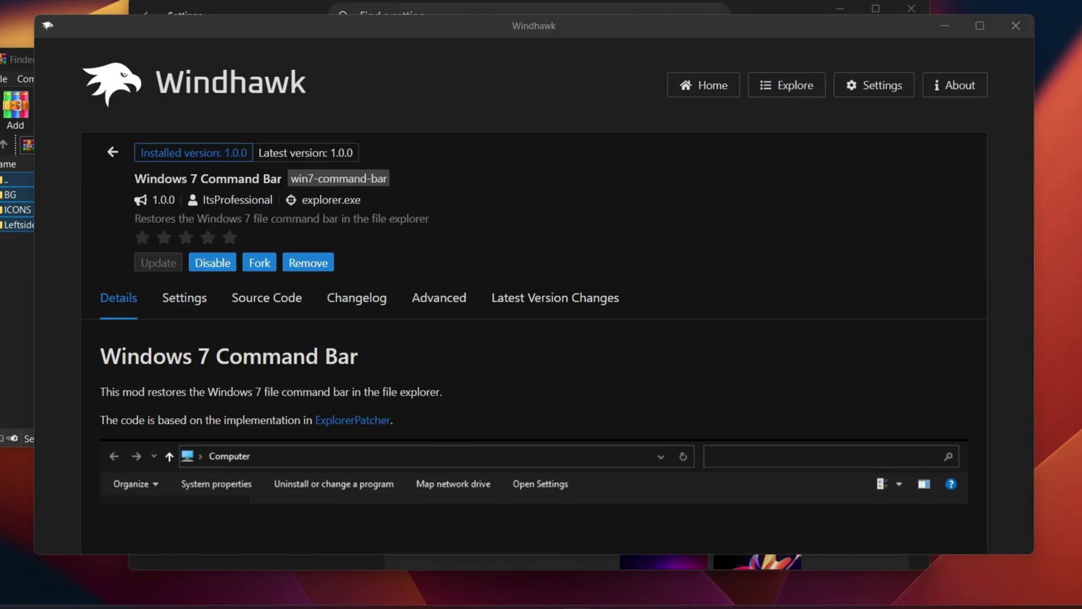
# Switch to Windows Settings, apply the second macOS dark theme in the second row, and open a File Explorer window to check it.
pyautogui.click(603, 606)
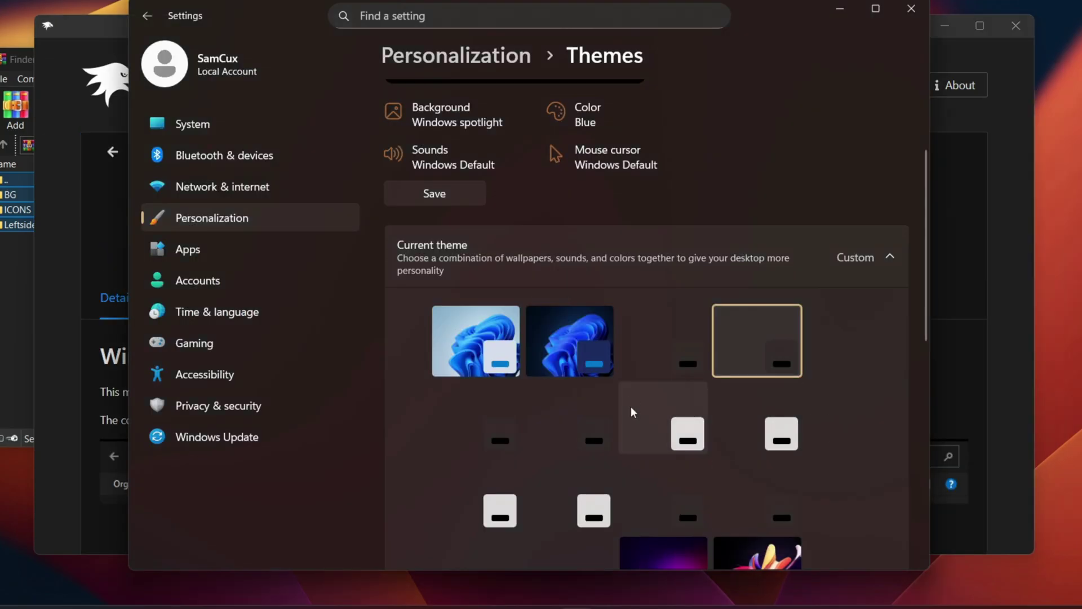
pyautogui.click(596, 423)
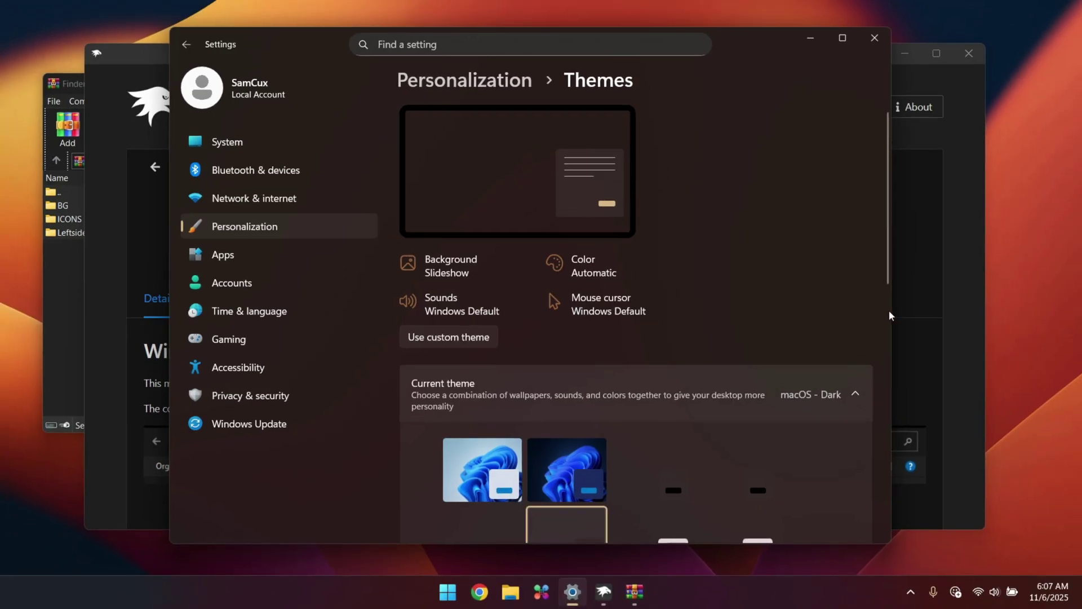
pyautogui.press('super+e')
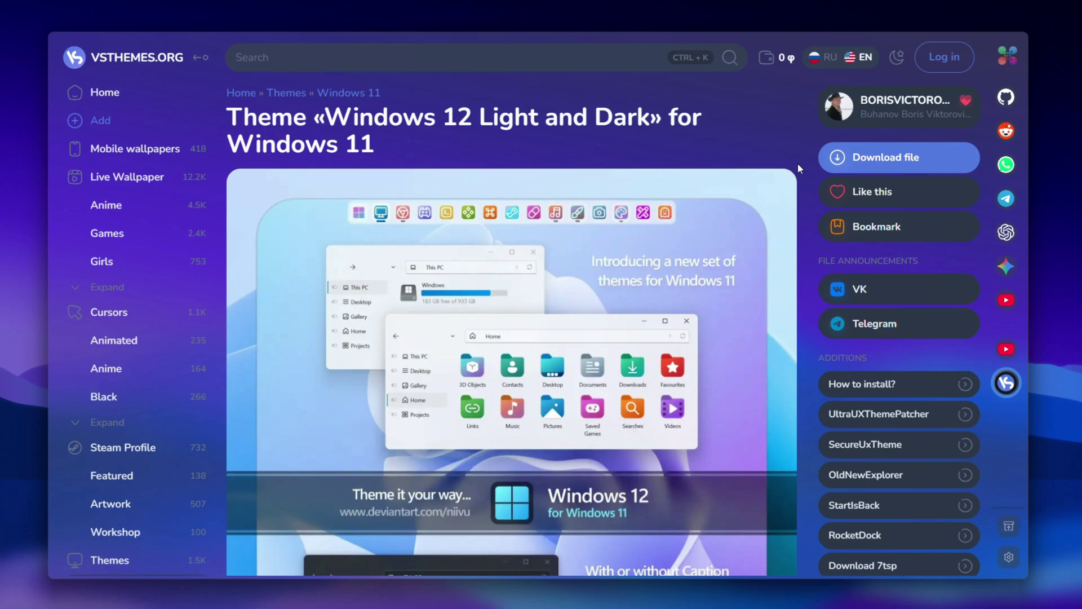
# Look through the "Windows 12 Light and Dark" theme page for Windows 11 on VSTHEMES.ORG in the browser.
pyautogui.scroll(-6, 797, 163)
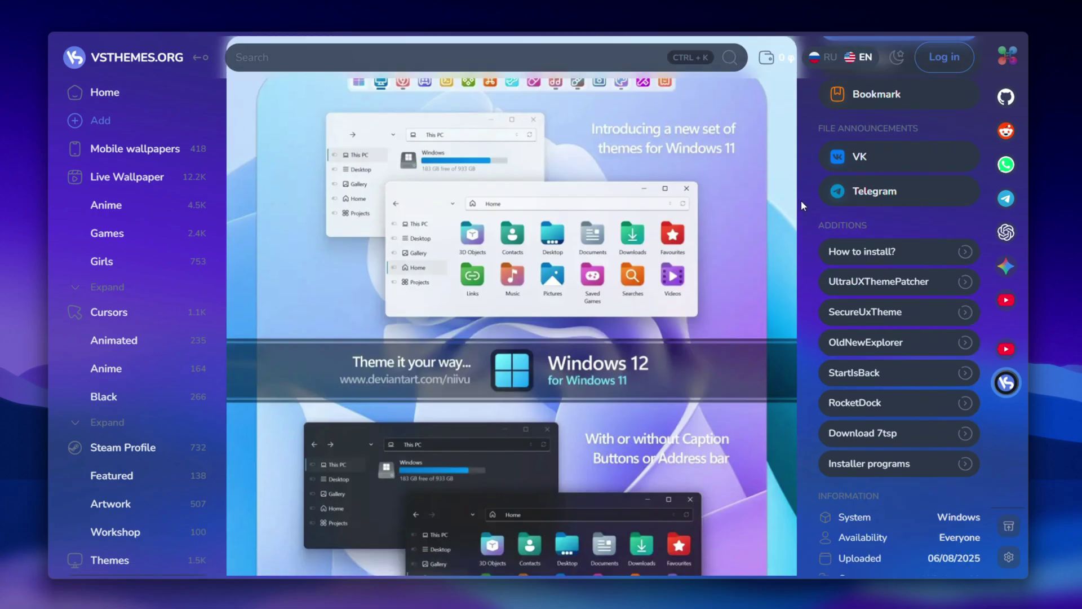
pyautogui.scroll(-7, 801, 248)
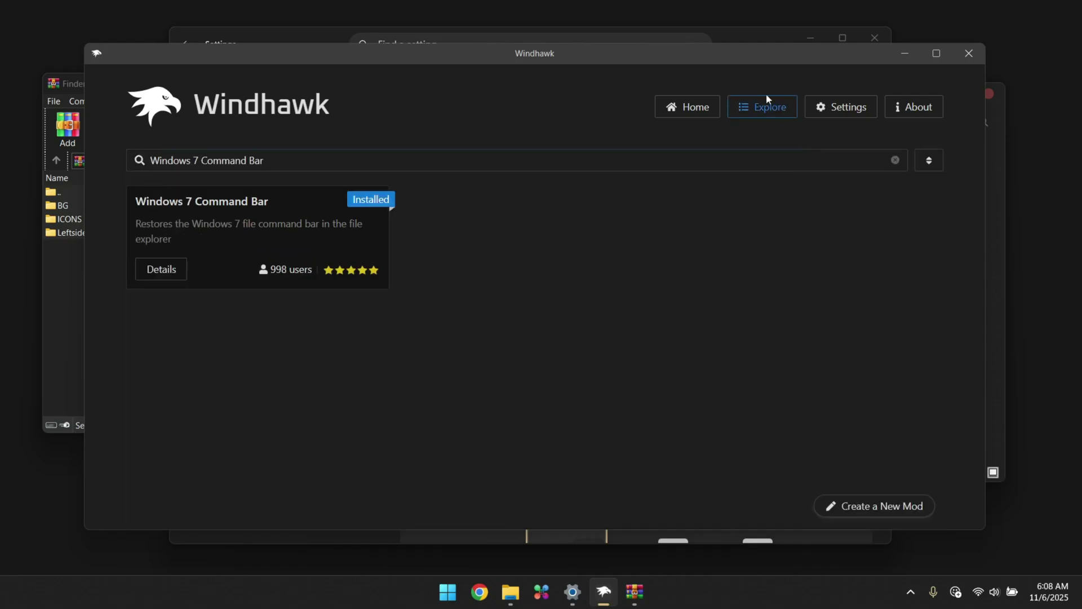
# In Windhawk, search the mod catalogue for "Resource Redirect" and open that mod's details.
pyautogui.click(322, 166)
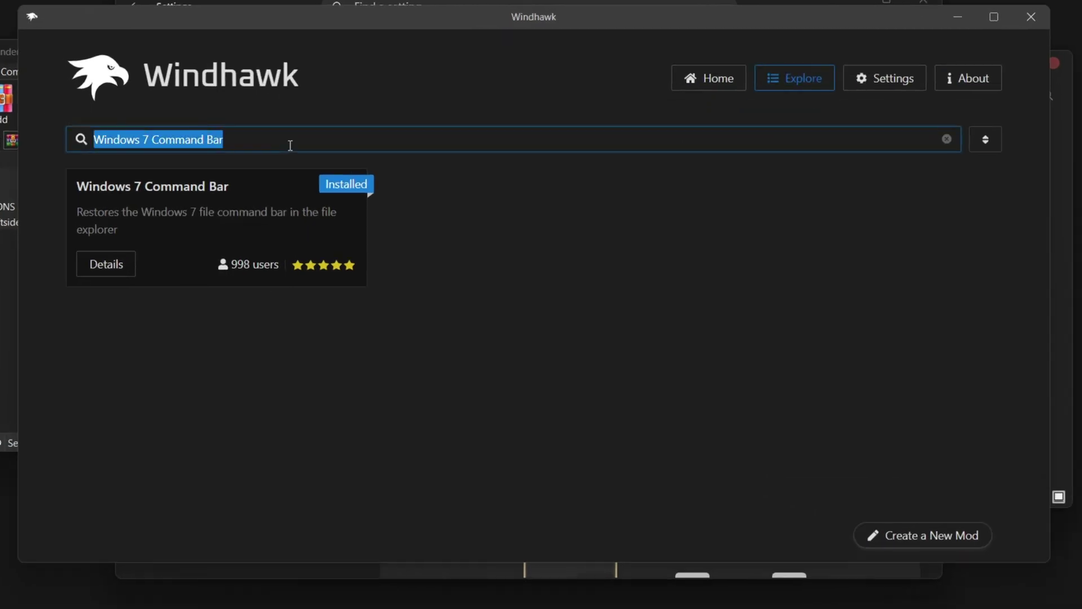
pyautogui.write('Resource Redirect')
pyautogui.click(122, 283)
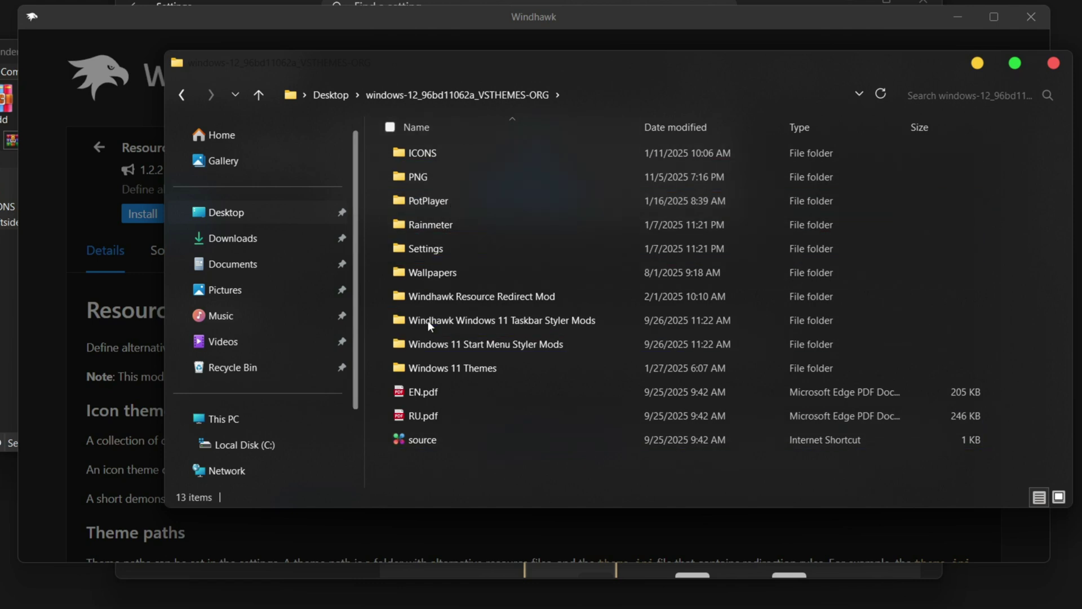
# In File Explorer, open the Windhawk Resource Redirect Mod folder of the extracted Windows 12 theme and copy its Windows-12-Dark-Mode folder.
pyautogui.doubleClick(499, 297)
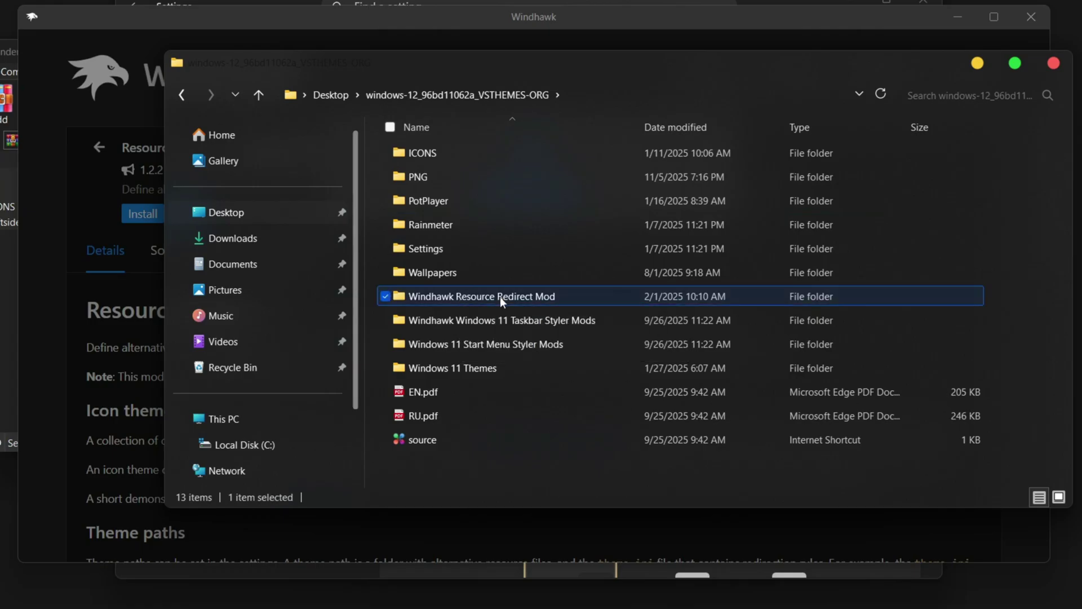
pyautogui.click(495, 177)
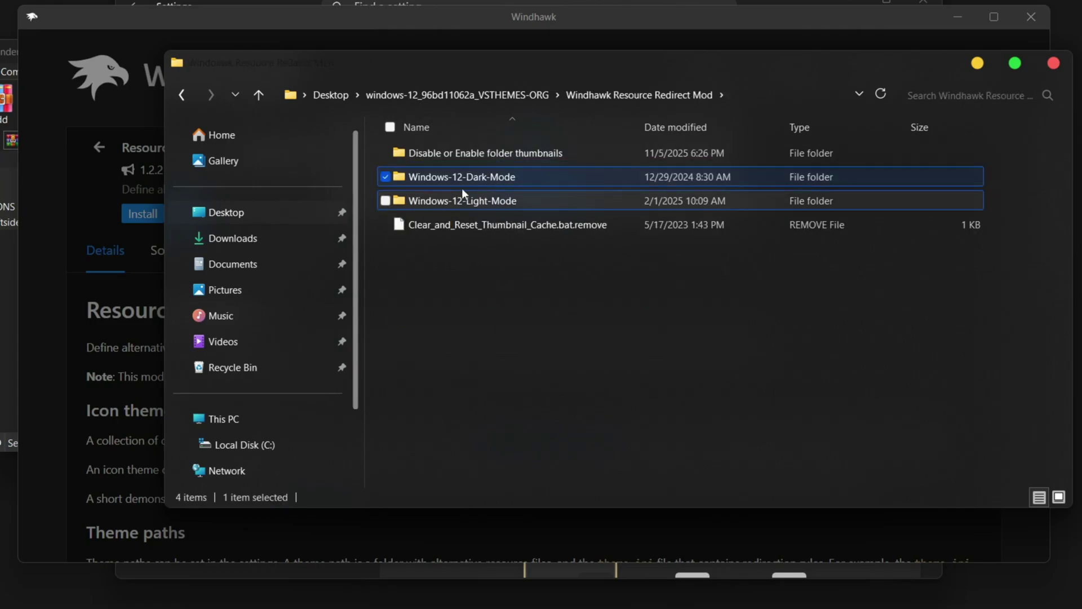
pyautogui.rightClick(489, 180)
pyautogui.click(530, 524)
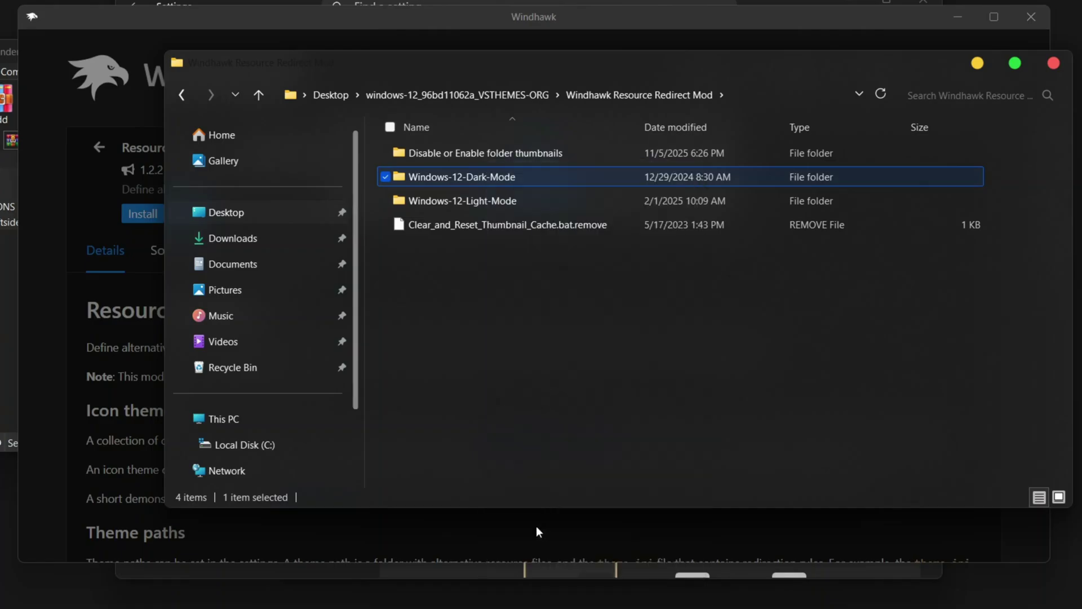
# Paste the copied Windows-12-Dark-Mode folder into Documents\TWEAKS.
pyautogui.click(214, 270)
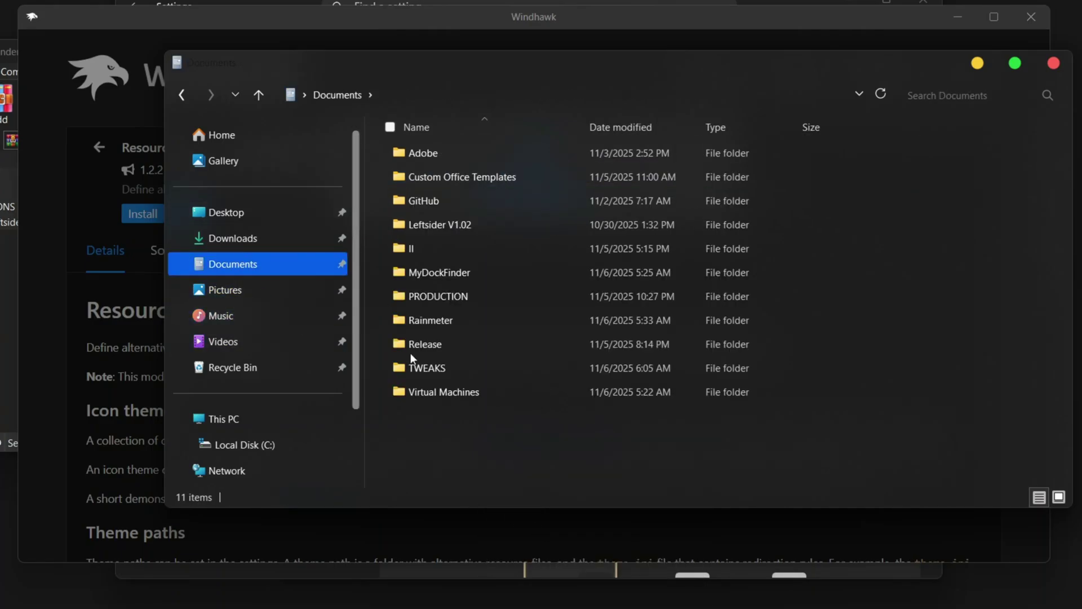
pyautogui.doubleClick(427, 369)
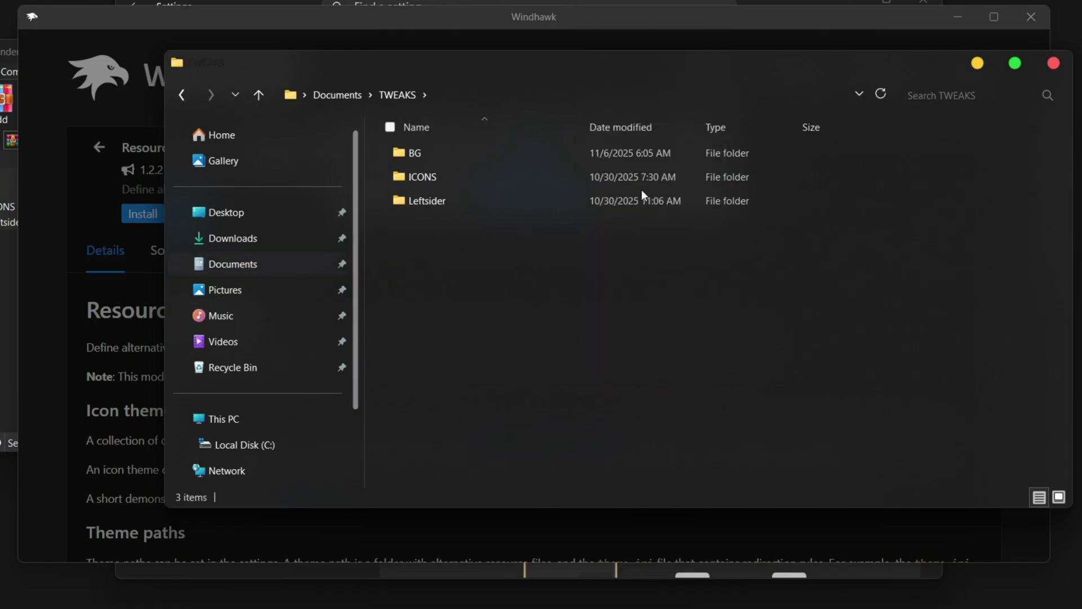
pyautogui.hotkey('ctrl', 'v')
# Return to Windhawk, install the Resource Redirect mod and open its theme path settings.
pyautogui.click(82, 289)
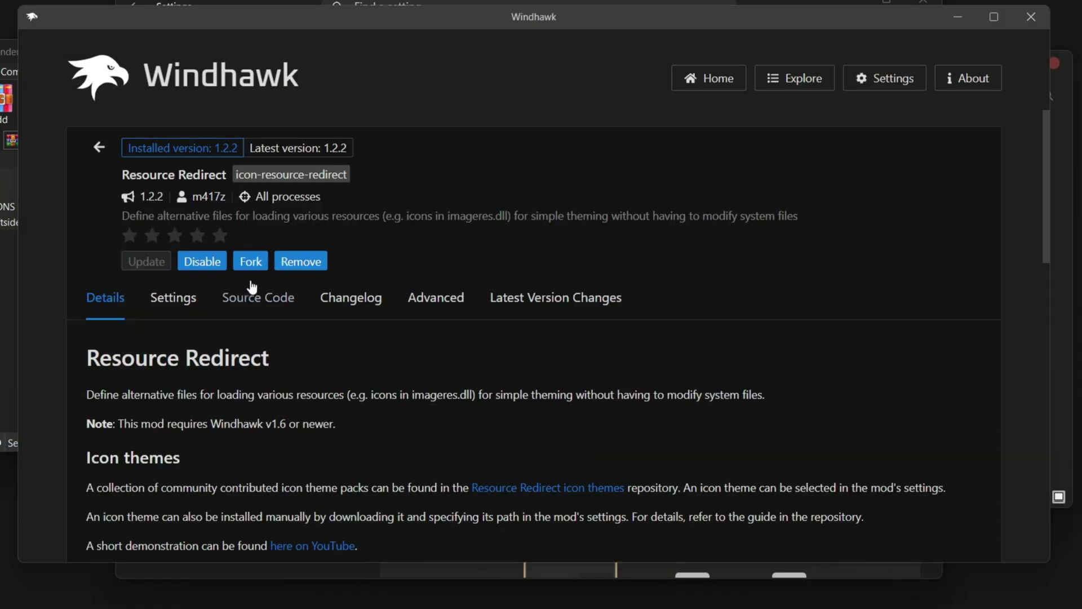
pyautogui.click(174, 299)
pyautogui.scroll(-5, 418, 205)
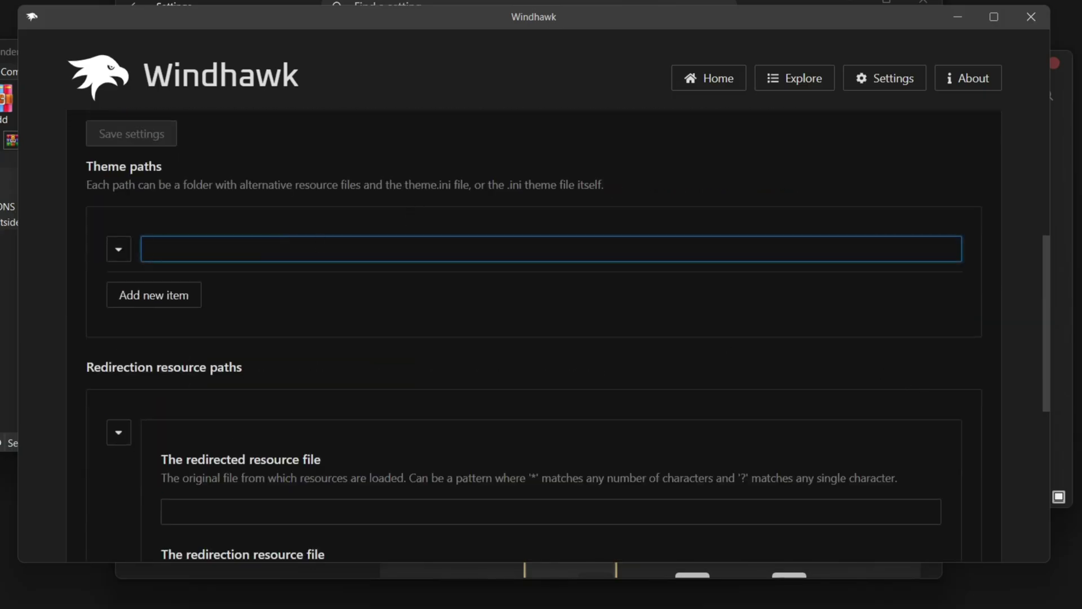
# Copy the full path of Documents\TWEAKS\Windows-12-Dark-Mode, enter it as the Resource Redirect mod's theme path, and save the settings.
pyautogui.click(1072, 461)
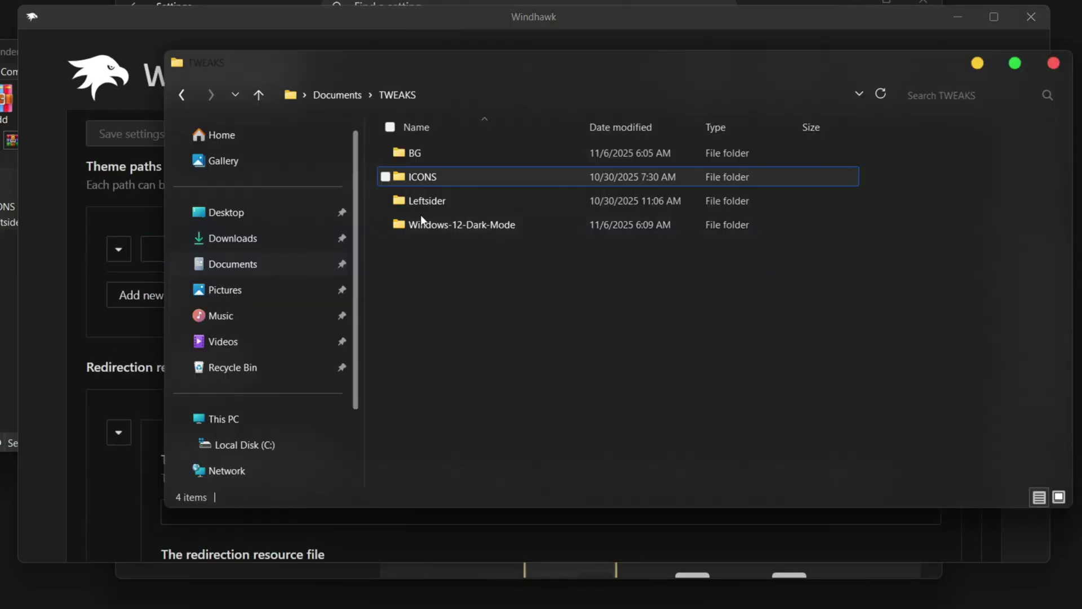
pyautogui.doubleClick(475, 228)
pyautogui.click(615, 95)
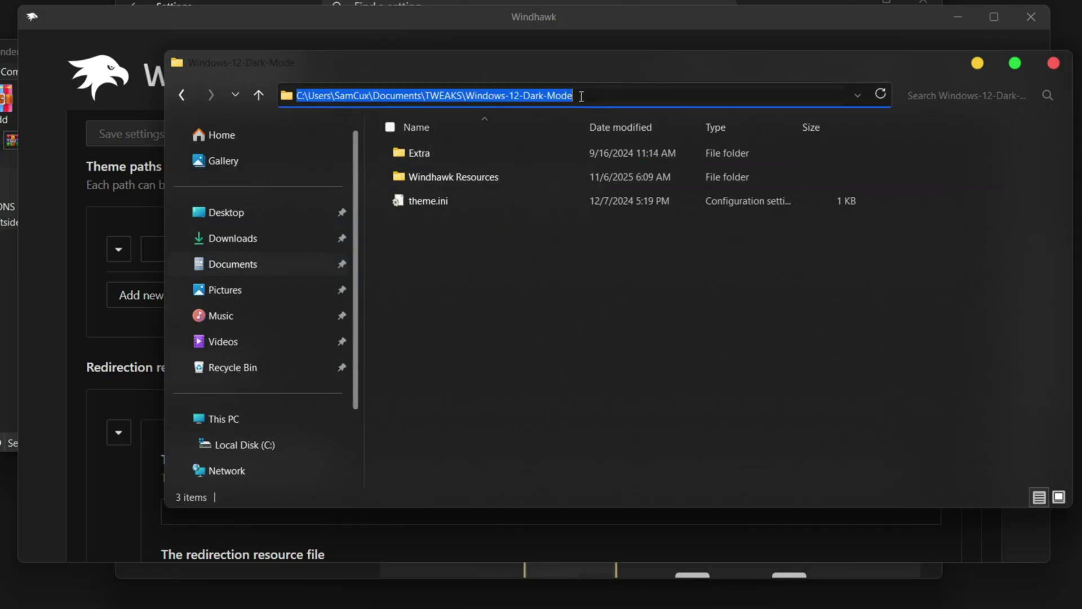
pyautogui.hotkey('alt', 'Tab')
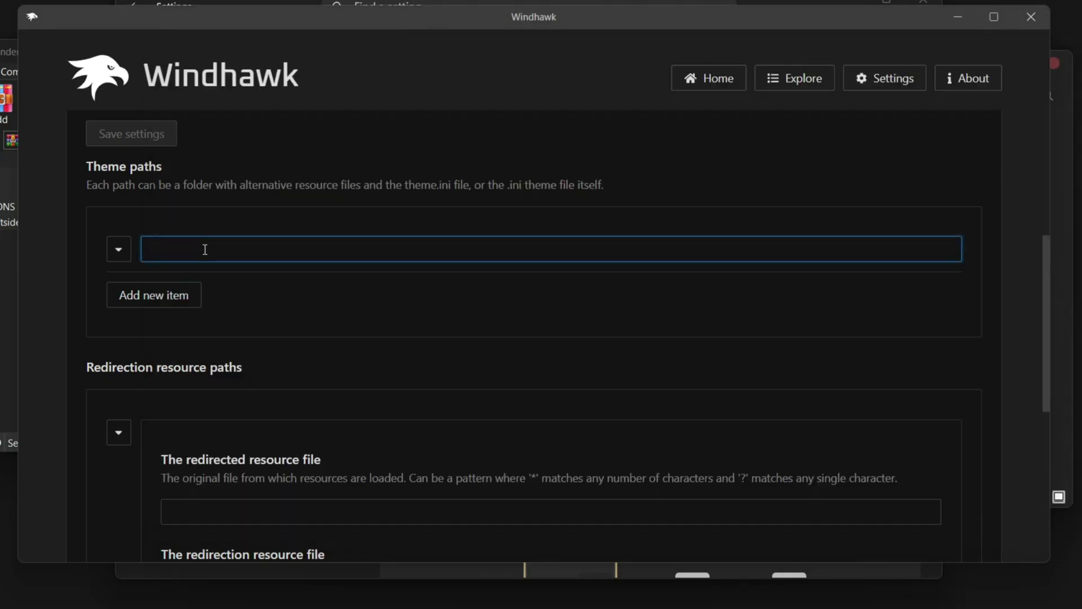
pyautogui.click(148, 136)
# Exit Windows Explorer using the taskbar's extended options so the shell reloads with the redirected icons.
pyautogui.hotkey('alt', 'Tab')
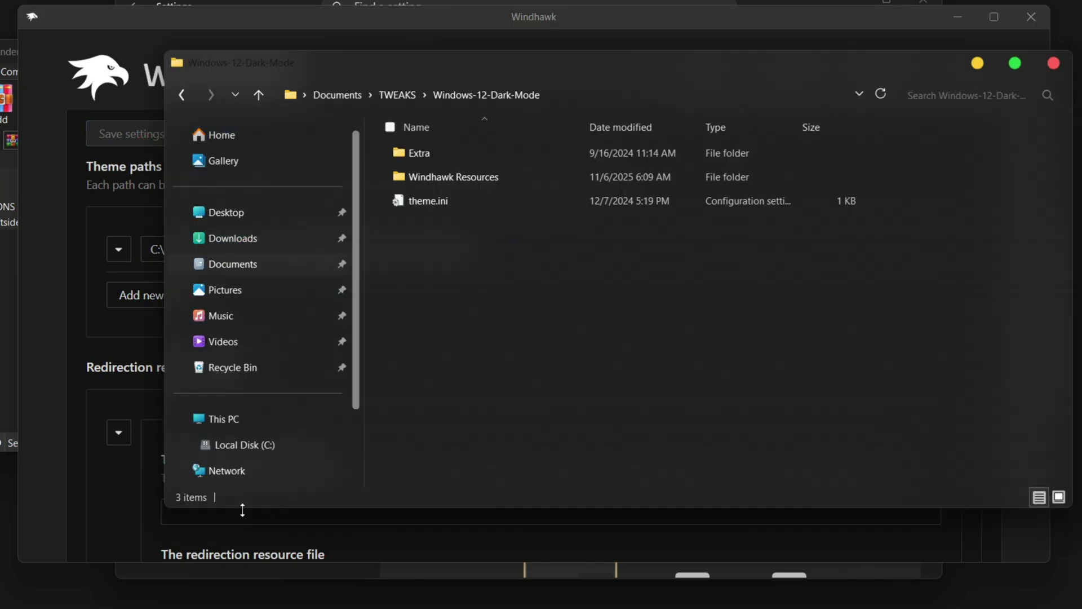
pyautogui.rightClick(736, 598)
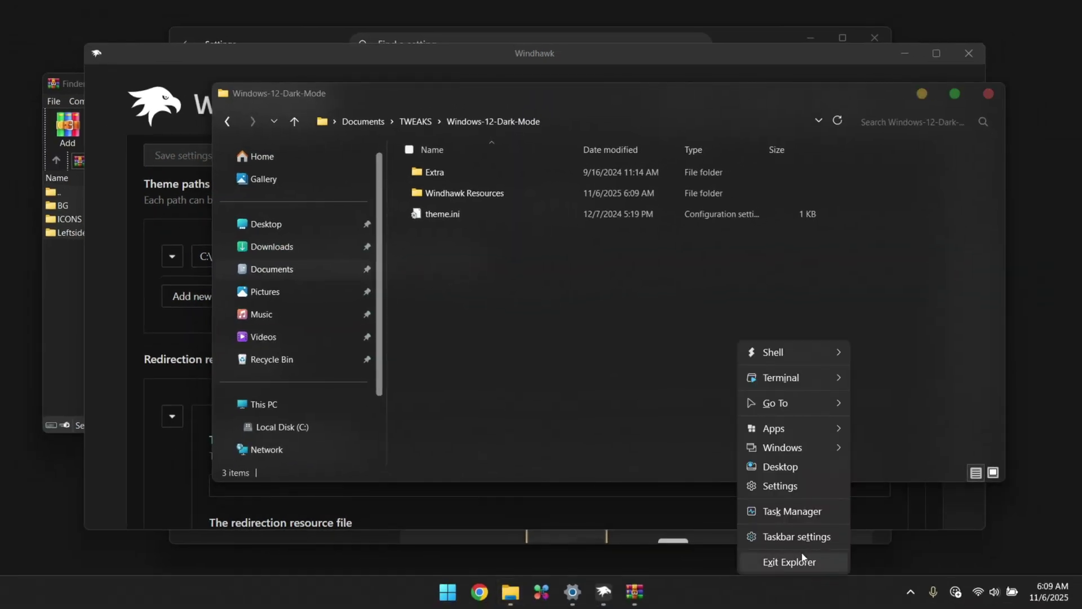
pyautogui.click(803, 560)
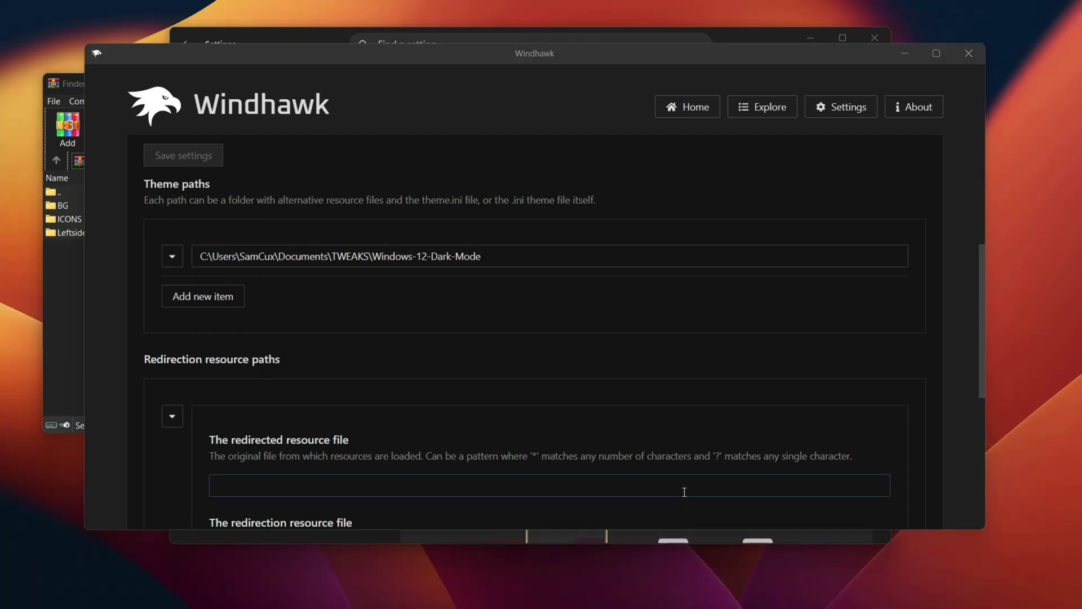
# Open a new File Explorer window and browse This PC and the pinned folders to check the new icons.
pyautogui.press('super+e')
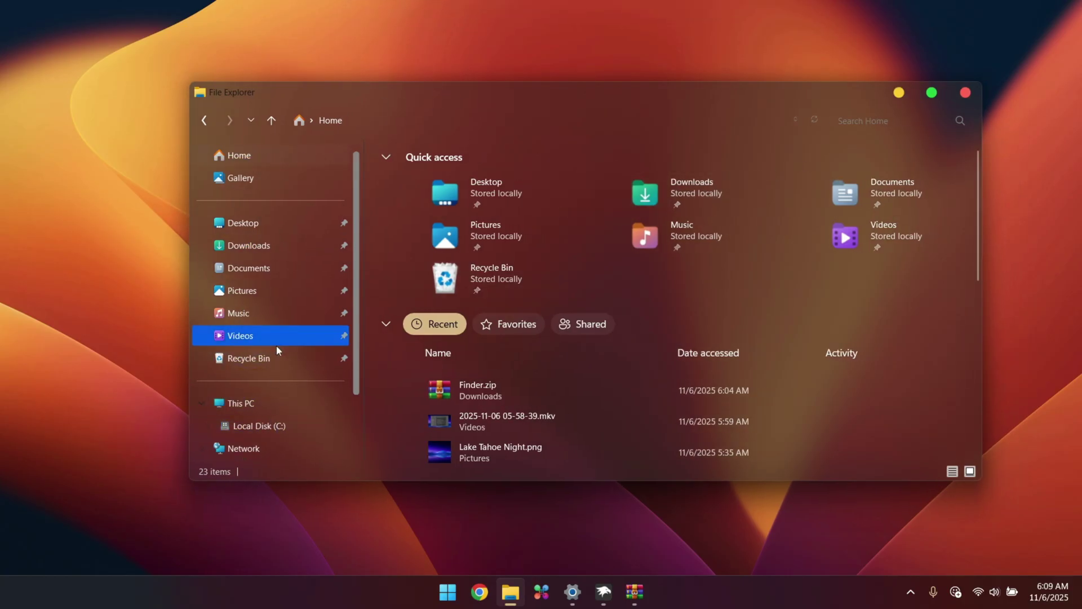
pyautogui.scroll(-2, 277, 338)
pyautogui.click(279, 308)
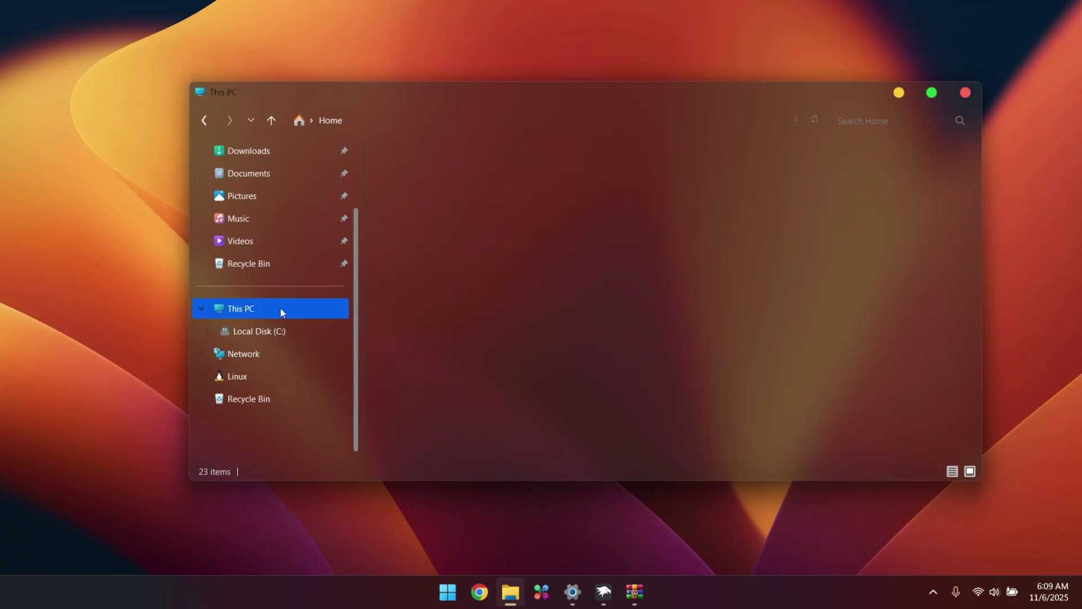
pyautogui.click(266, 208)
pyautogui.click(712, 290)
pyautogui.click(789, 289)
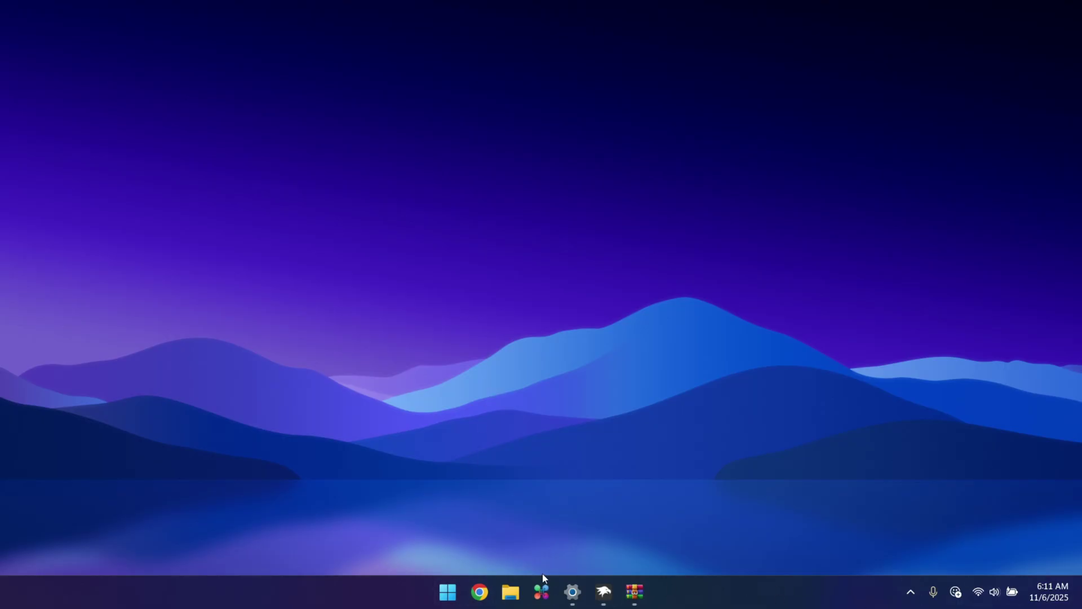
# Open the Documents folder in File Explorer and move the MyDockFinder folder into the TWEAKS folder.
pyautogui.click(510, 592)
pyautogui.click(478, 276)
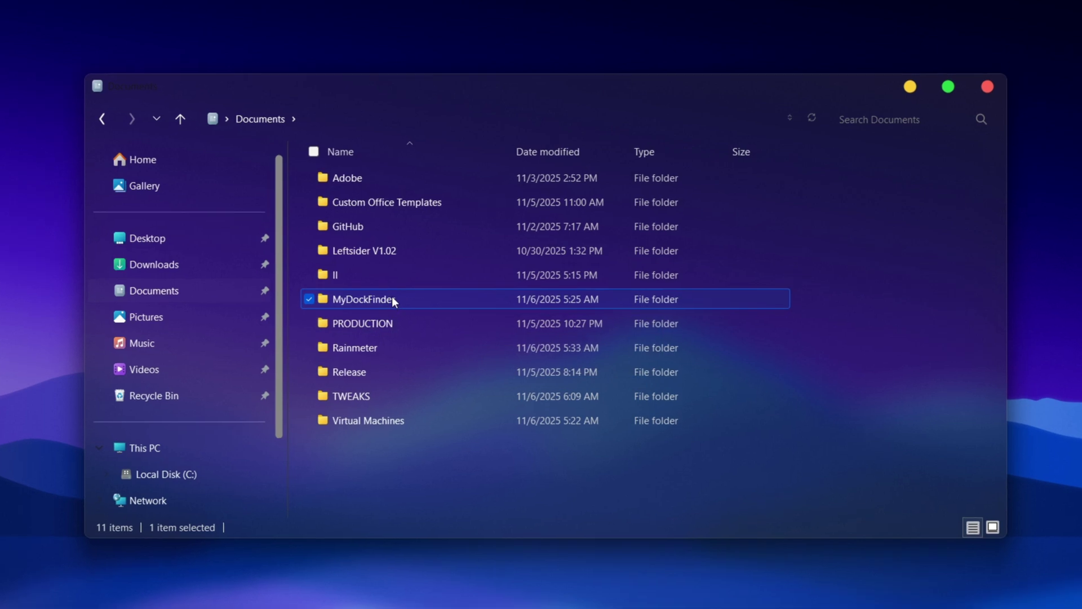
pyautogui.moveTo(453, 272); pyautogui.dragTo(444, 366)
pyautogui.moveTo(380, 402); pyautogui.dragTo(383, 393)
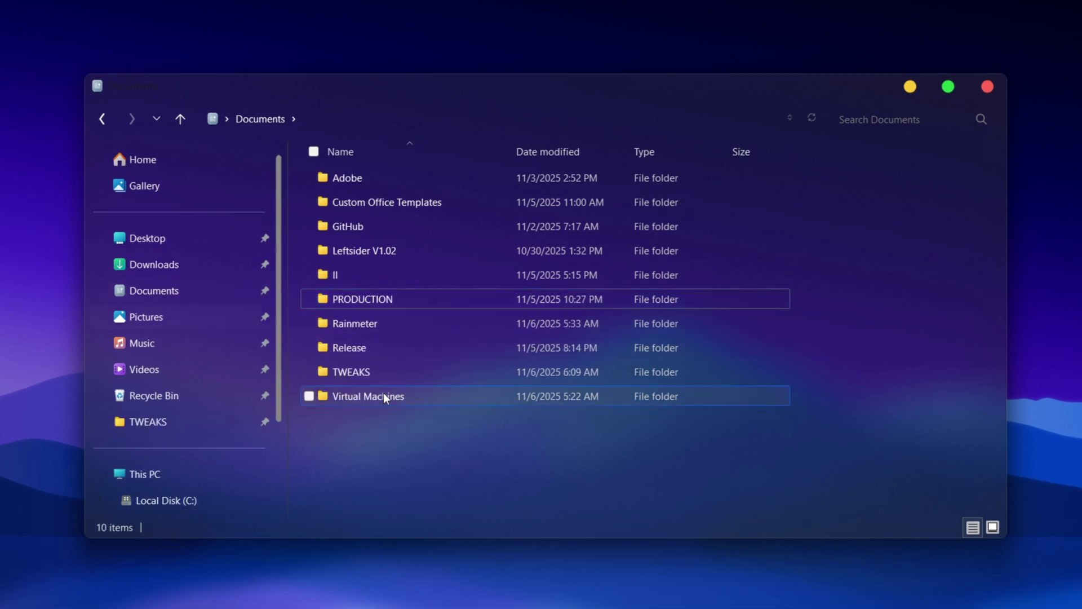
# Open the MyDockFinder folder inside Documents\TWEAKS and launch the dock application from it.
pyautogui.doubleClick(379, 371)
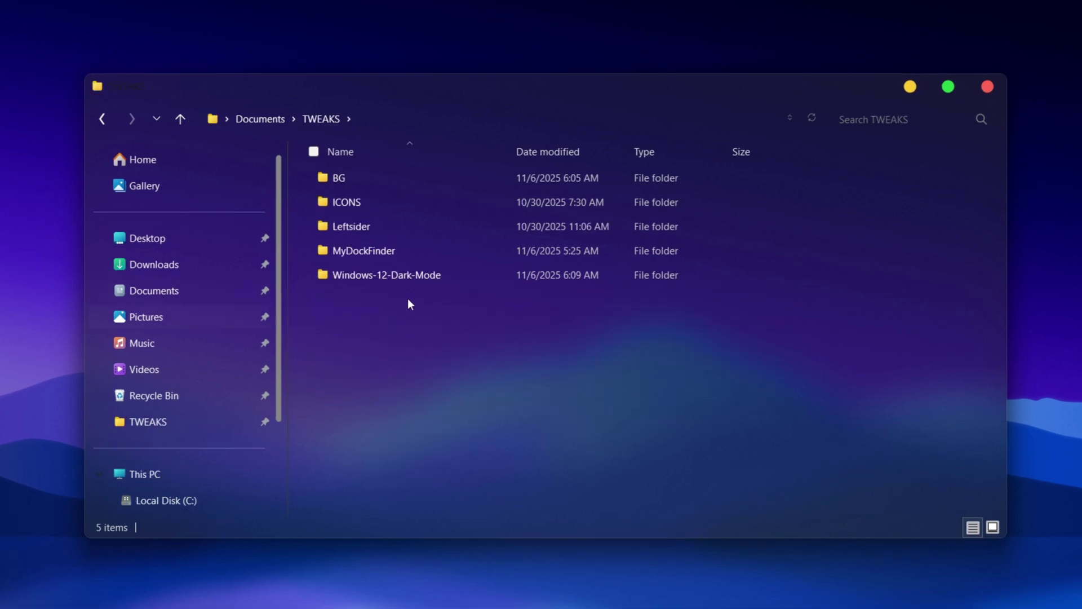
pyautogui.doubleClick(400, 249)
pyautogui.scroll(-3, 427, 280)
pyautogui.scroll(-3, 471, 483)
pyautogui.scroll(5, 491, 396)
pyautogui.scroll(-9, 485, 379)
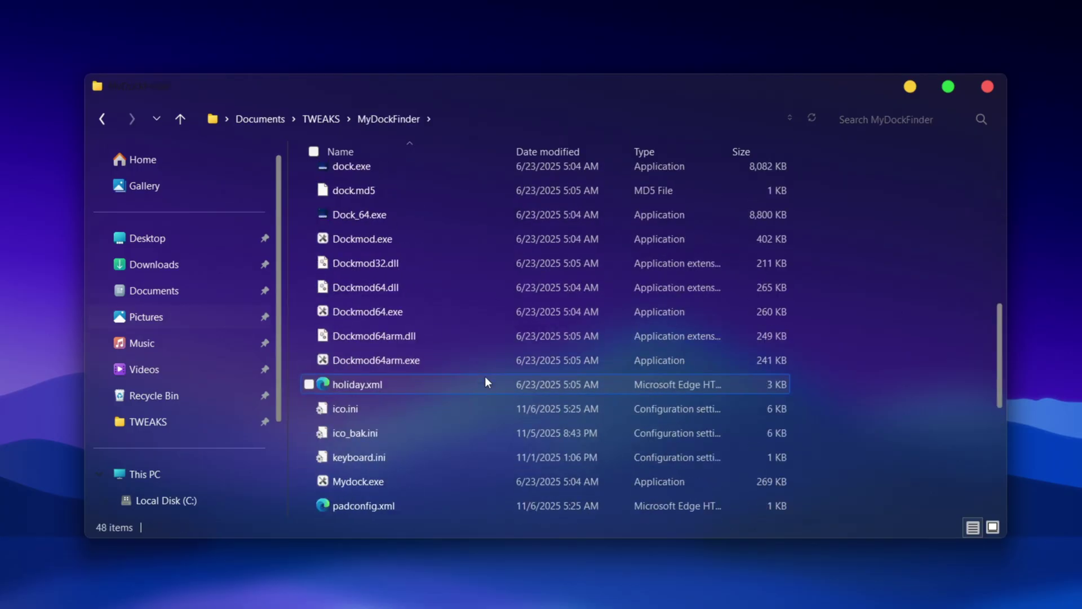
pyautogui.scroll(3, 475, 343)
pyautogui.click(397, 270)
pyautogui.doubleClick(397, 271)
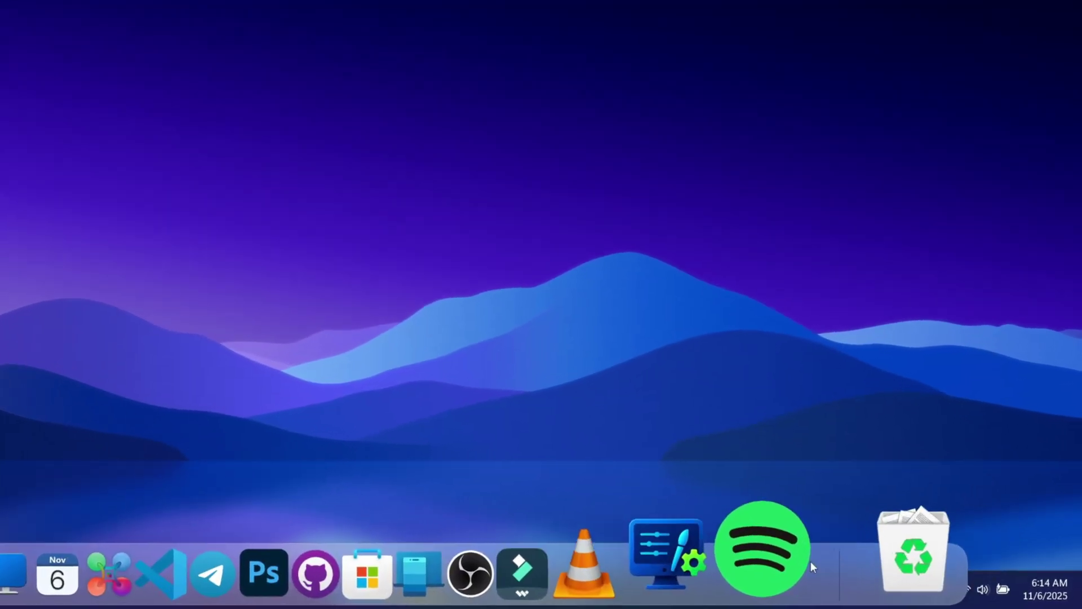
# Open the dock's Preferences and set the appearance in the General settings to Follow OS.
pyautogui.rightClick(844, 564)
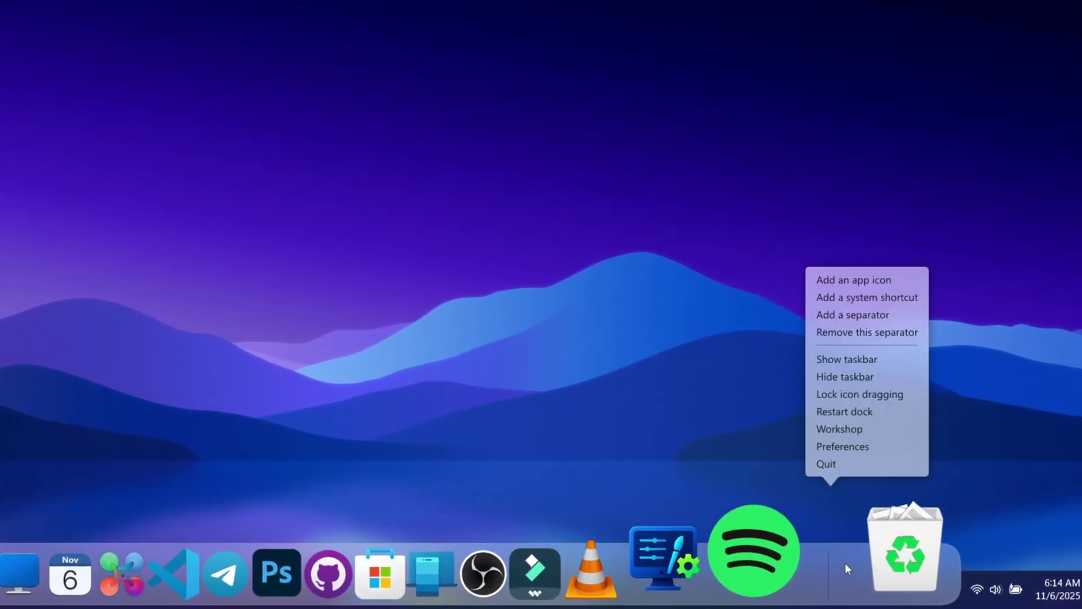
pyautogui.click(881, 445)
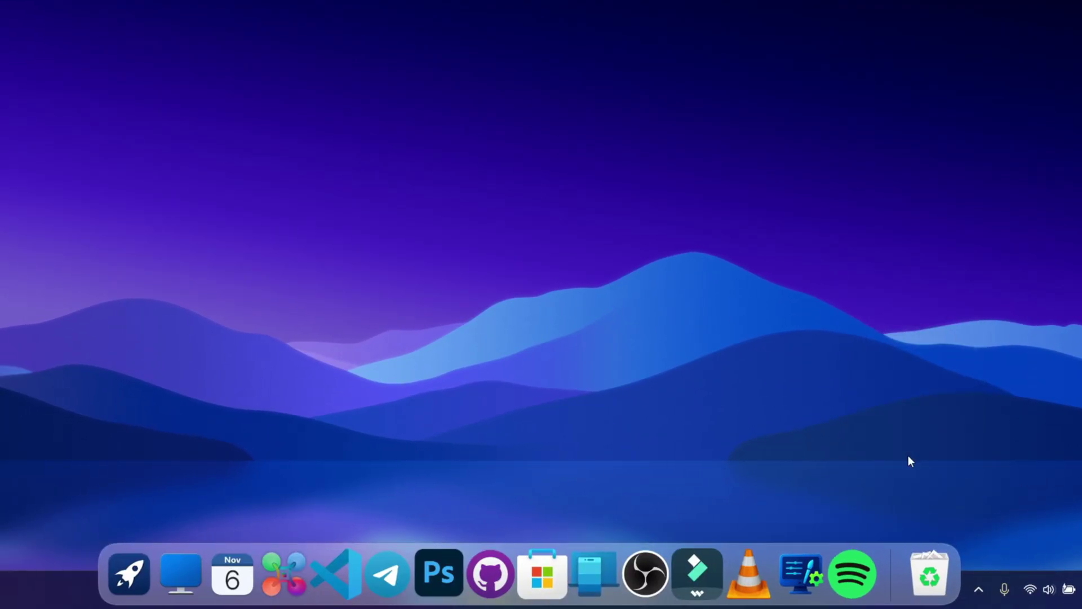
pyautogui.scroll(-6, 663, 277)
pyautogui.scroll(8, 654, 330)
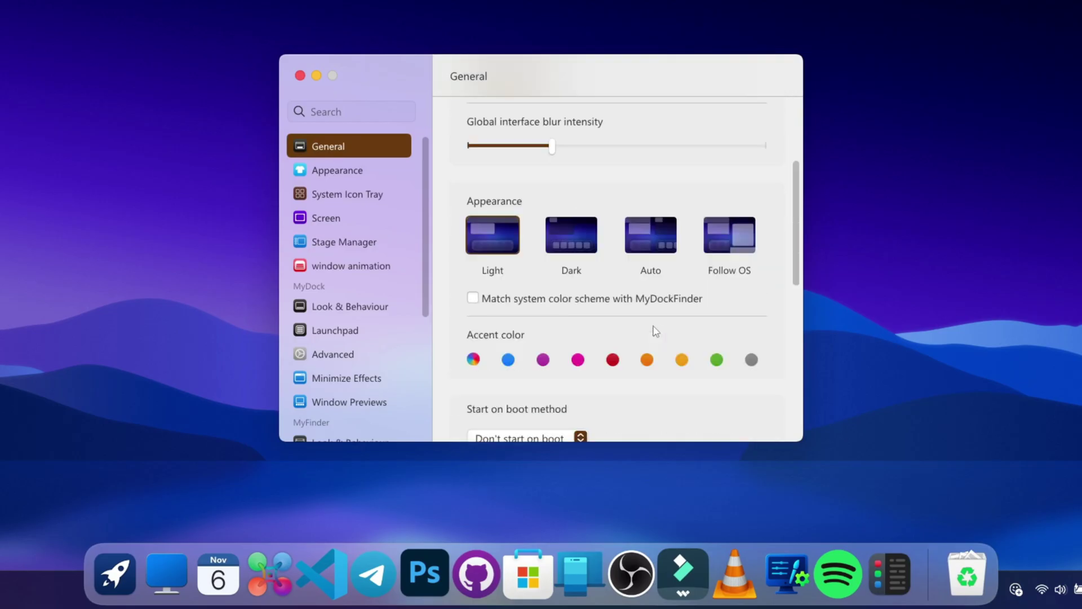
pyautogui.scroll(-1, 671, 314)
pyautogui.scroll(-1, 659, 253)
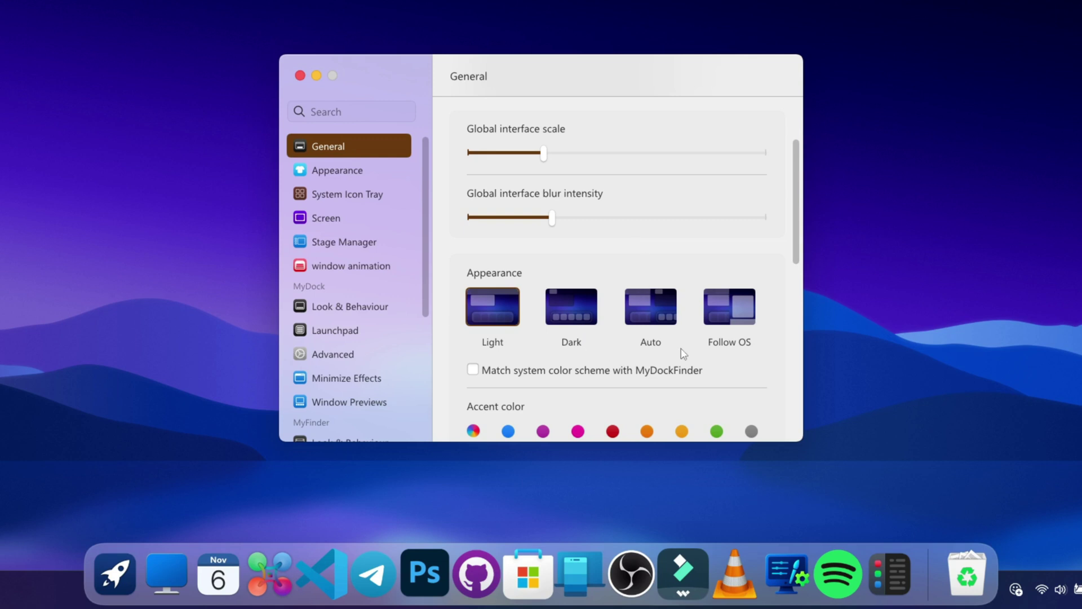
pyautogui.click(727, 319)
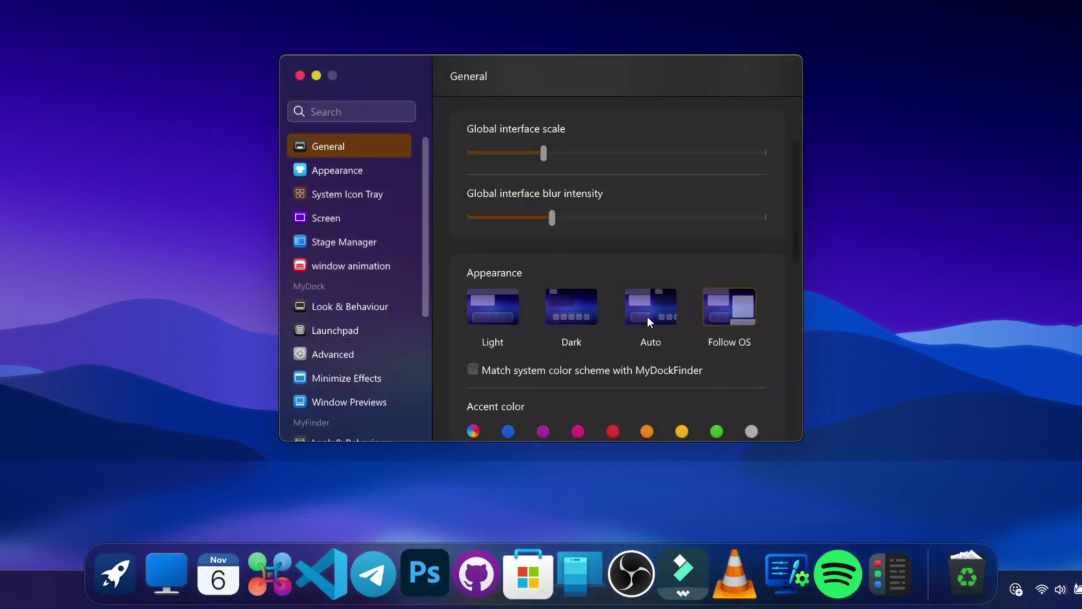
# Enable matching the system color scheme with MyDockFinder and set the start on boot method to Start as a service.
pyautogui.click(473, 368)
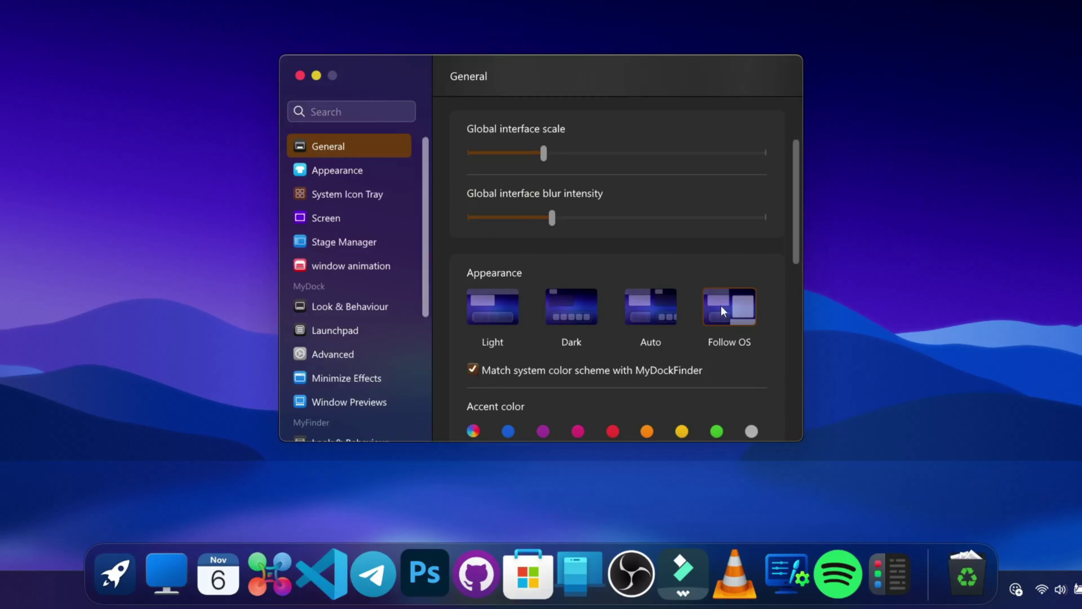
pyautogui.scroll(-10, 721, 305)
pyautogui.scroll(5, 587, 208)
pyautogui.click(546, 225)
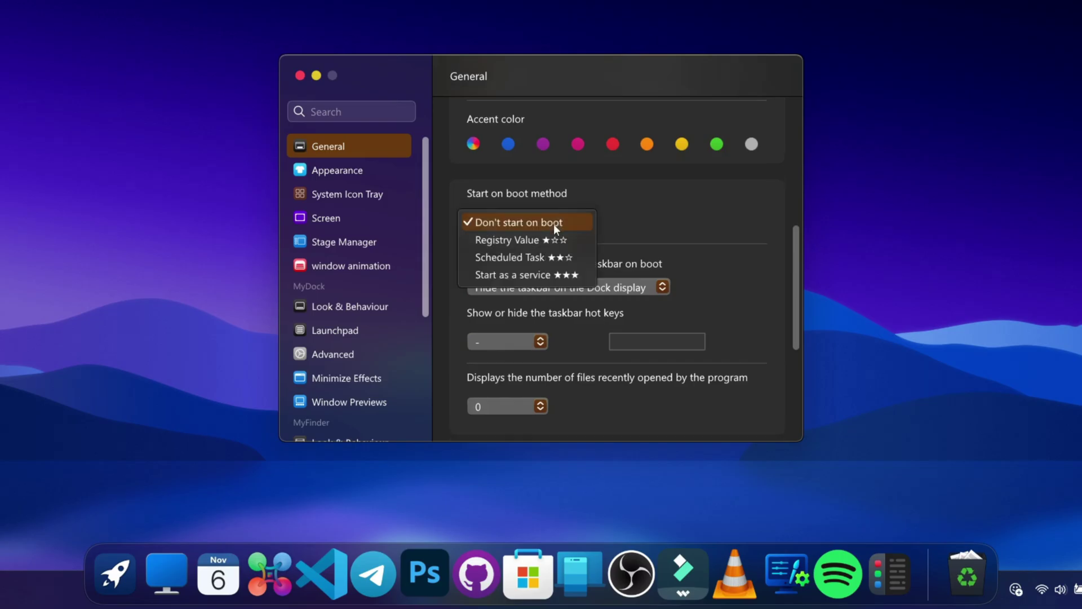
pyautogui.click(568, 276)
# Turn on automatic hiding of the taskbar on boot, using the Hide the taskbar on the Dock display mode.
pyautogui.click(495, 267)
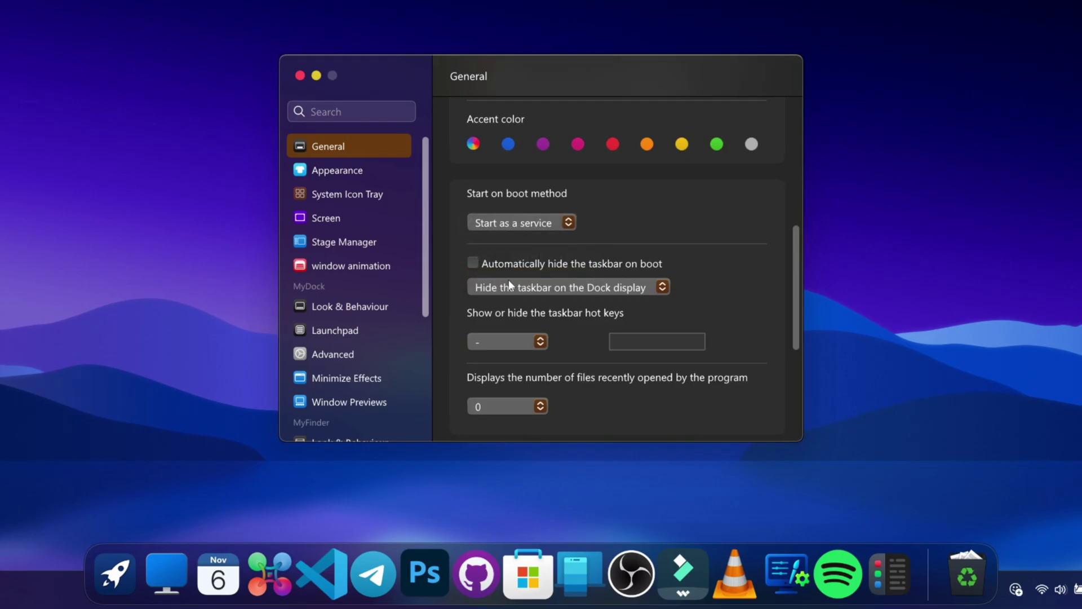
pyautogui.click(530, 284)
pyautogui.click(506, 288)
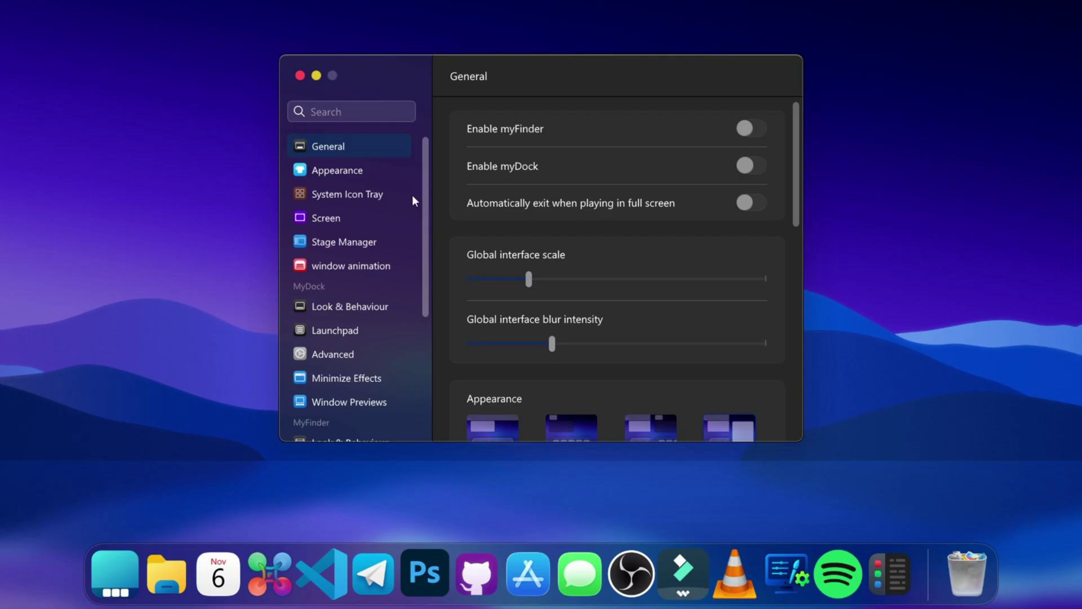
# Set the icon theme to Tahoe 26 Light in the Appearance settings.
pyautogui.click(391, 170)
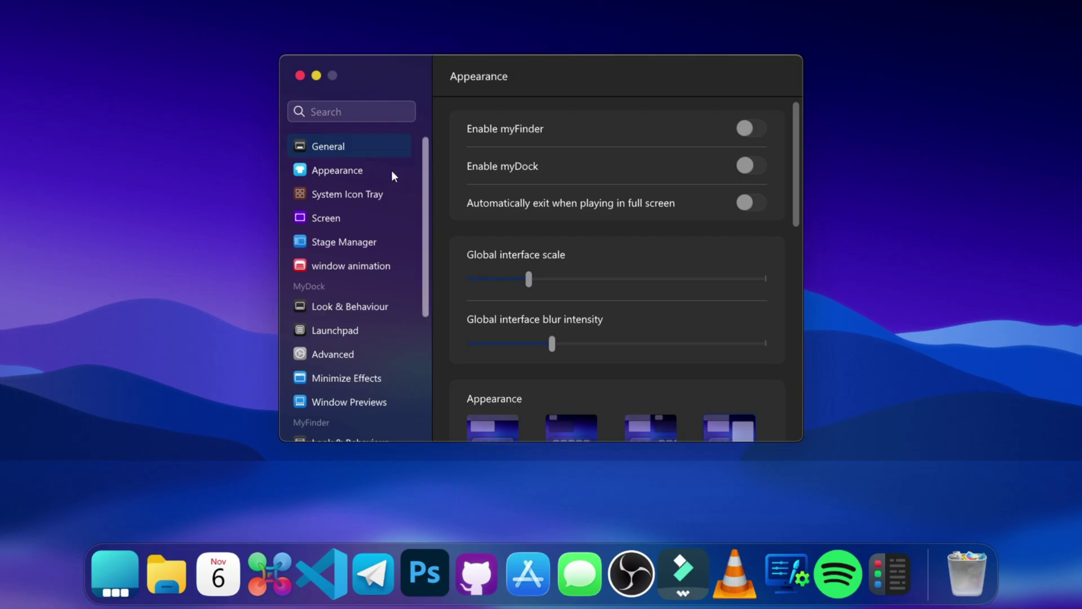
pyautogui.scroll(-10, 605, 270)
pyautogui.scroll(-15, 604, 265)
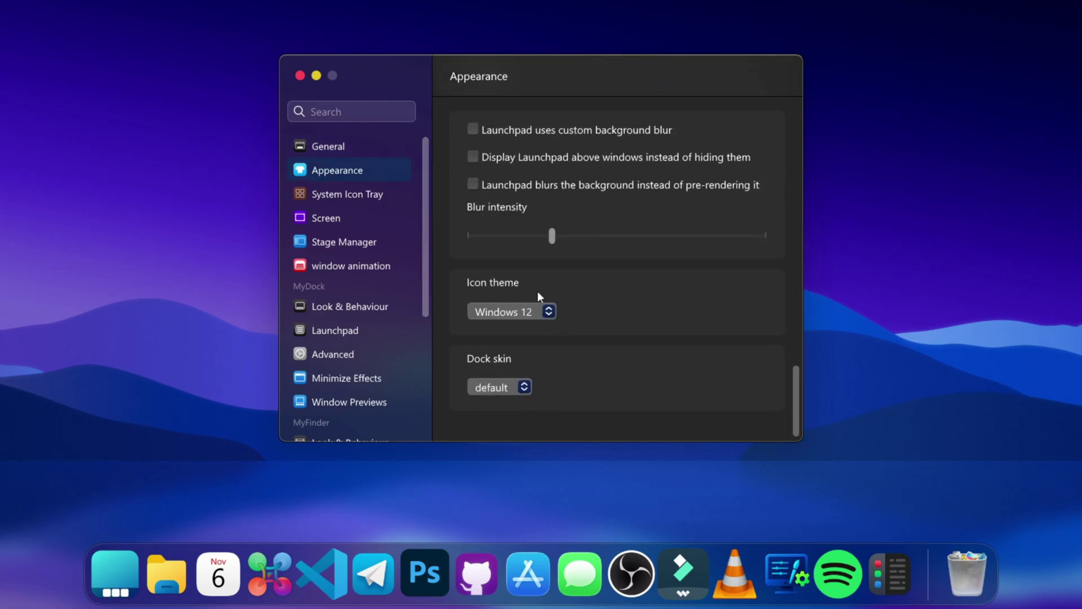
pyautogui.click(529, 312)
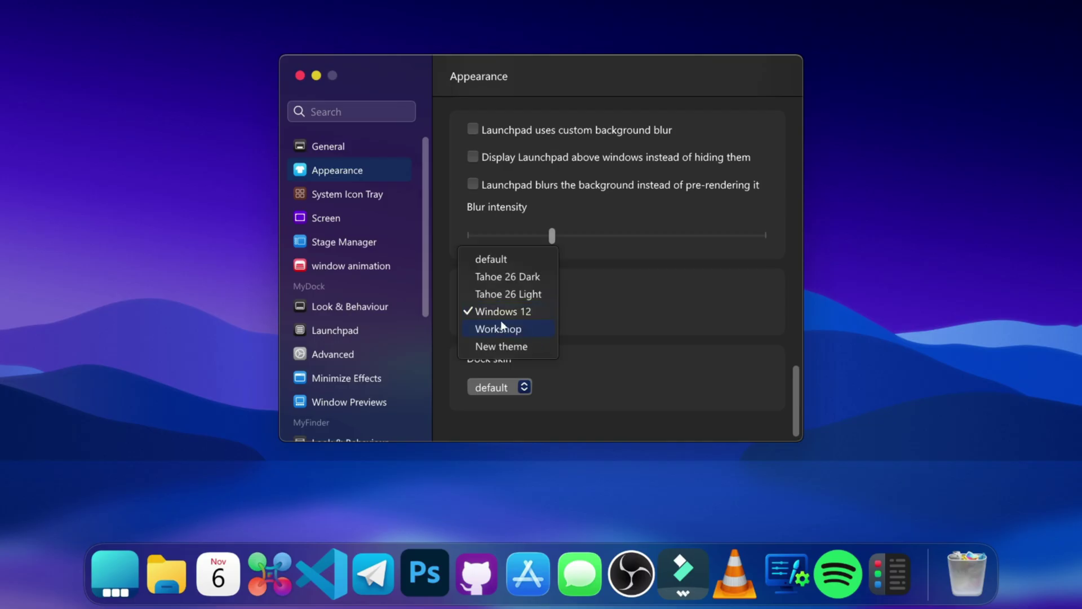
pyautogui.click(514, 292)
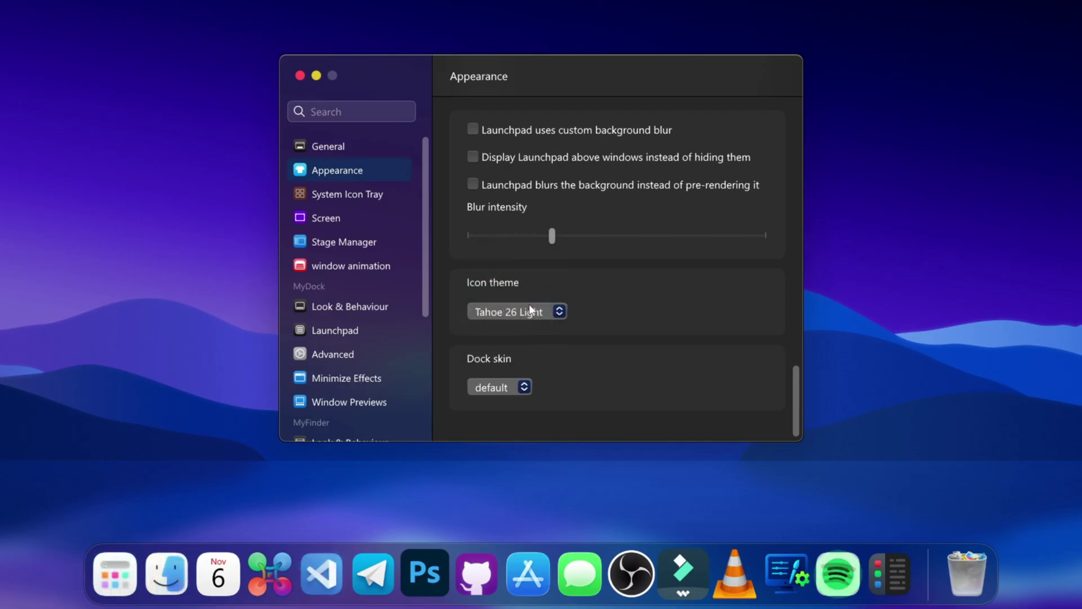
# Open the theme workshop from the Dock skin setting, look through the installed themes, and close it.
pyautogui.click(513, 390)
pyautogui.click(516, 404)
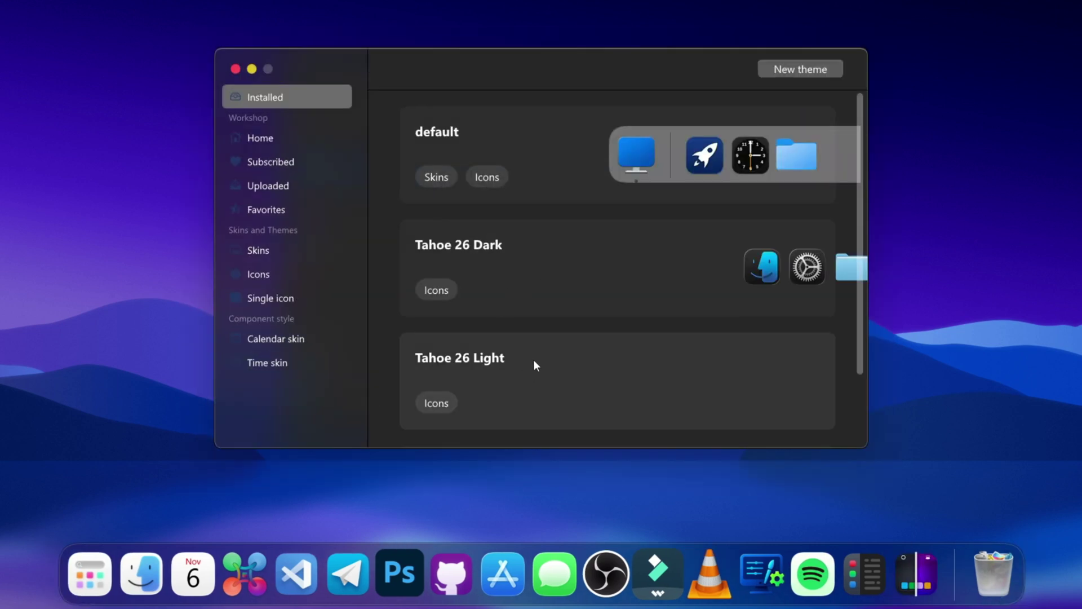
pyautogui.scroll(-2, 533, 360)
pyautogui.click(236, 69)
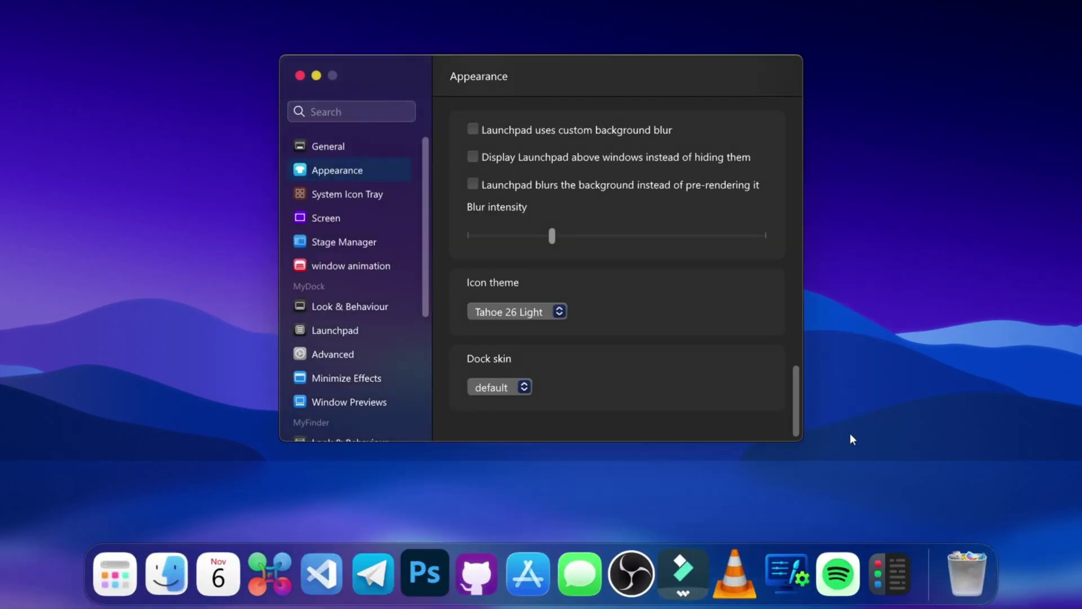
# Enable High-Quality Icon Rendering and Scale all icons to macOS standards in the dock's Advanced settings, accepting the restart notices.
pyautogui.click(323, 353)
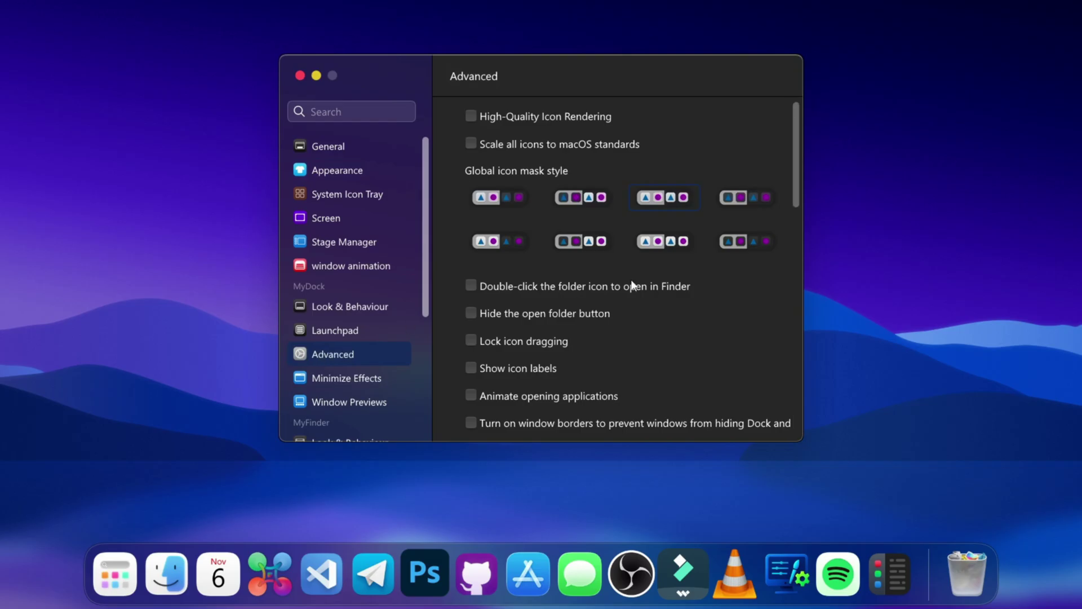
pyautogui.click(581, 241)
pyautogui.click(471, 144)
pyautogui.click(551, 311)
pyautogui.click(469, 115)
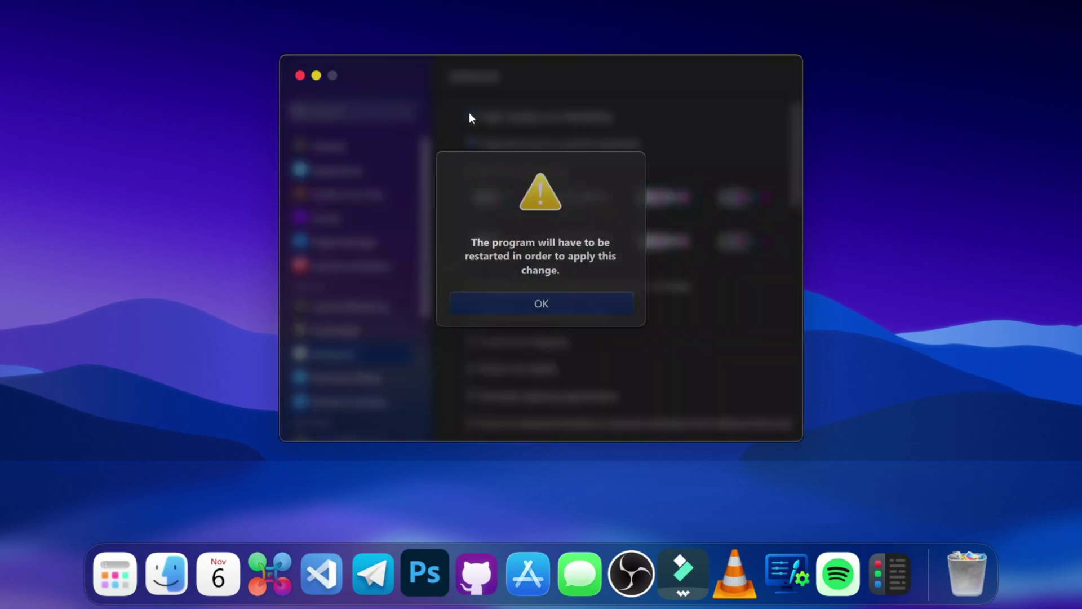
pyautogui.click(533, 314)
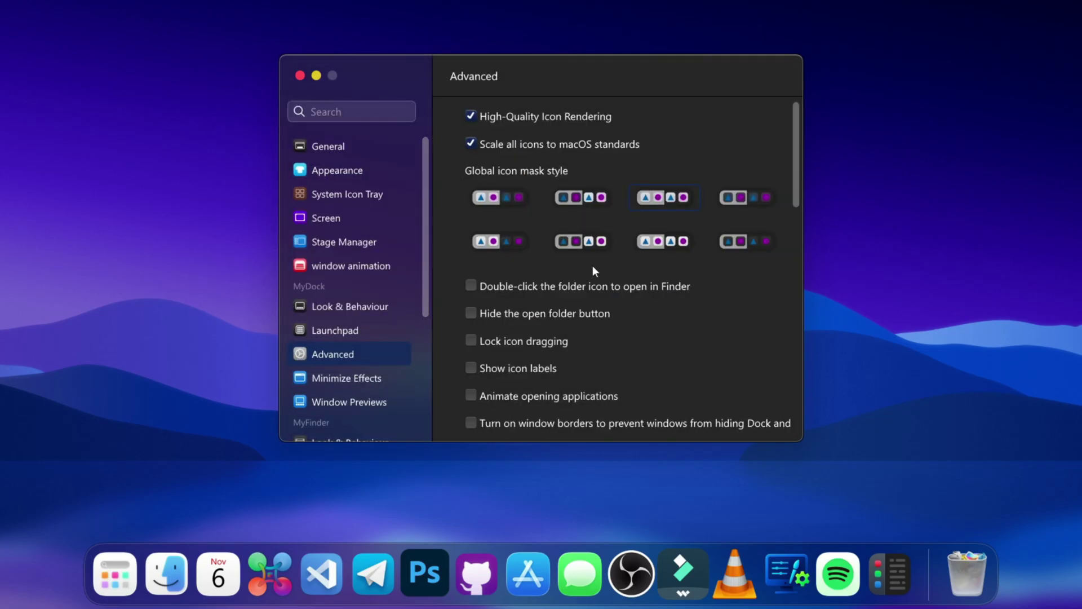
# Restart the dock to apply the icon changes and reopen its Preferences.
pyautogui.rightClick(929, 574)
pyautogui.click(928, 464)
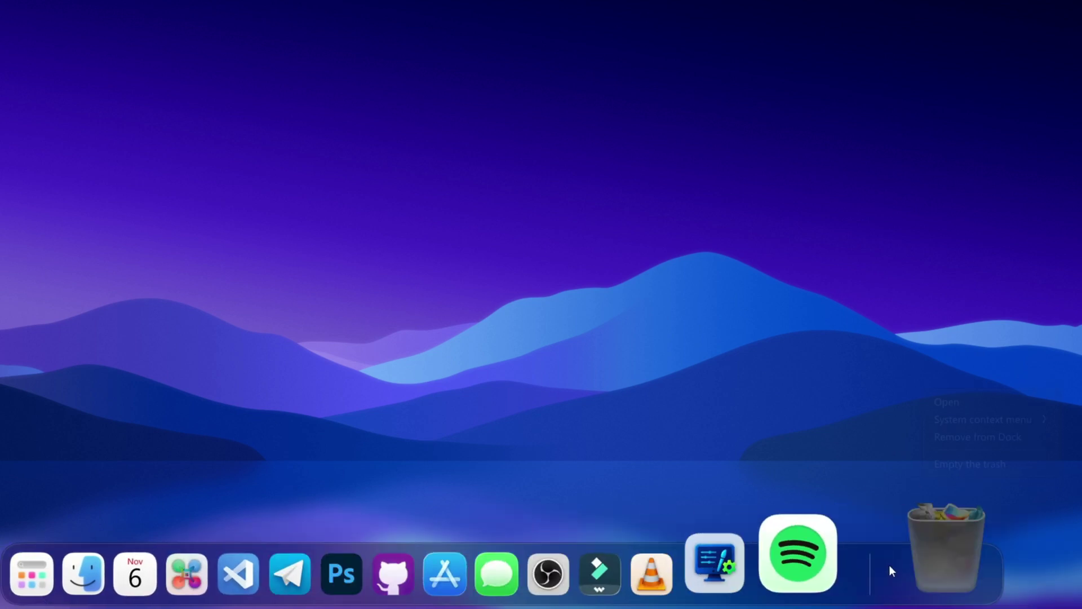
pyautogui.rightClick(909, 572)
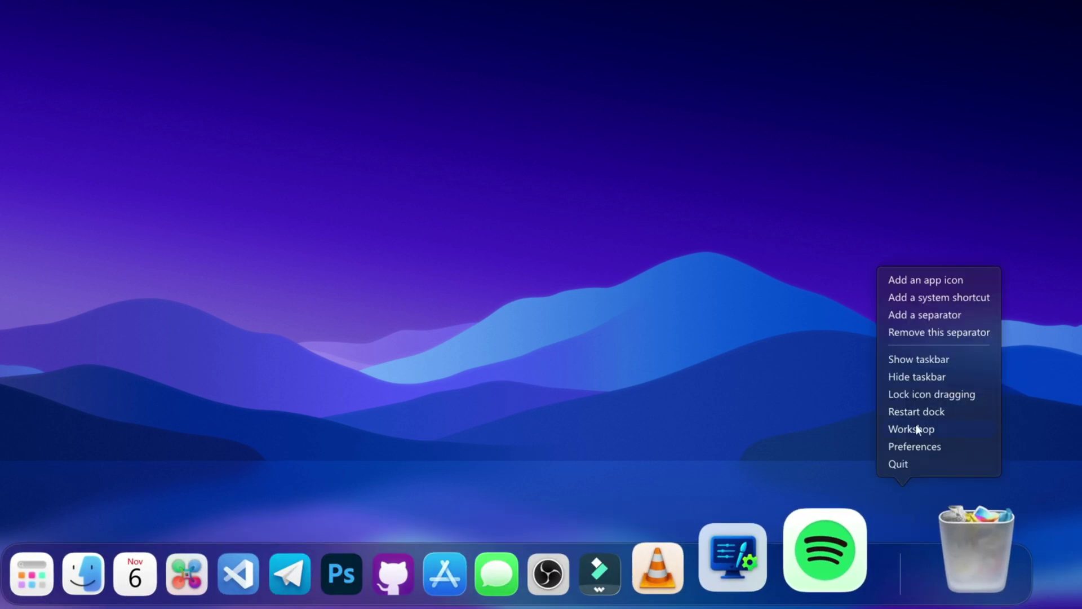
pyautogui.click(913, 446)
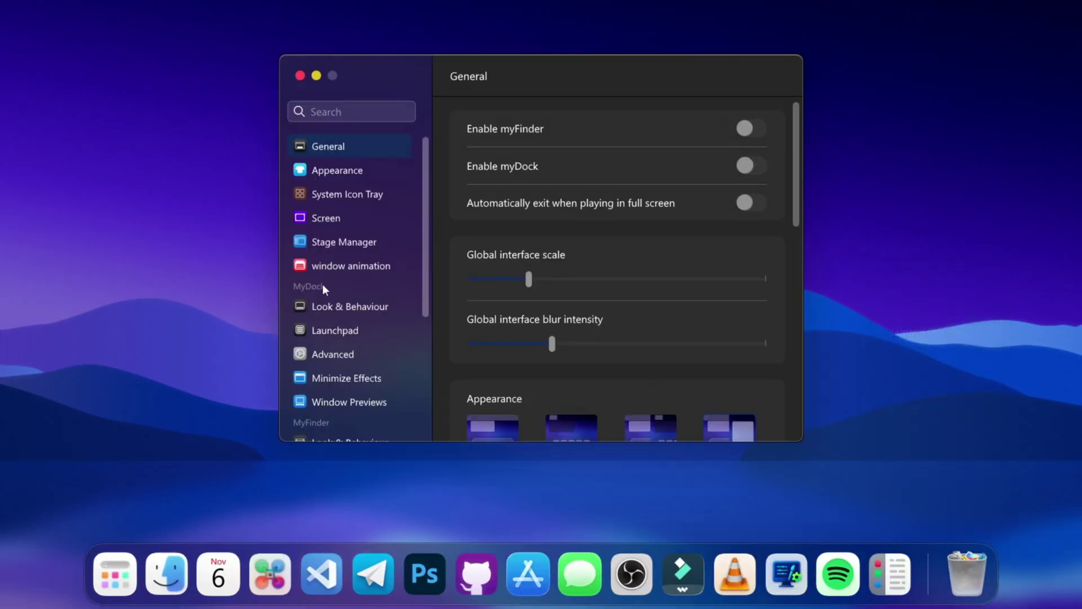
# In MyDock's Look & Behaviour settings, reduce the icon size, set the icon effect to Select and light, and lower both light intensities.
pyautogui.click(347, 313)
pyautogui.moveTo(562, 137); pyautogui.dragTo(522, 137)
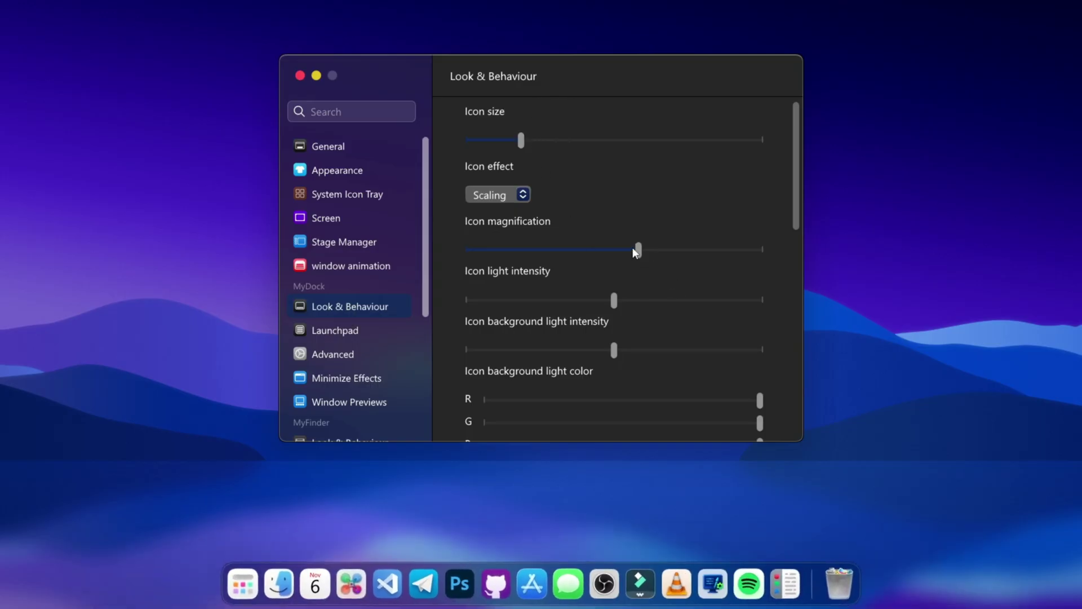
pyautogui.click(504, 201)
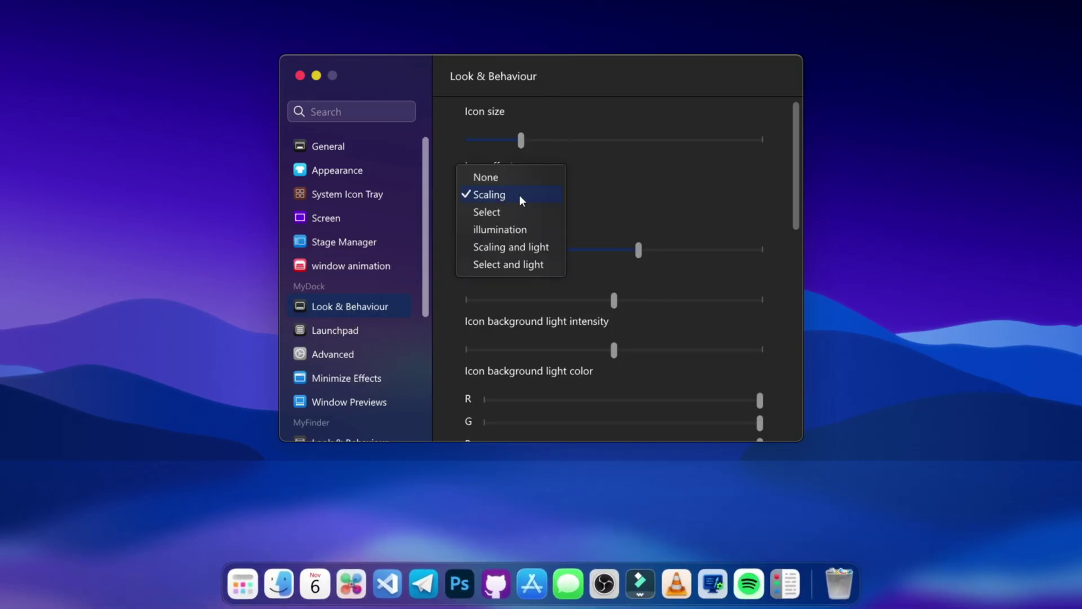
pyautogui.click(508, 263)
pyautogui.moveTo(614, 300); pyautogui.dragTo(570, 305)
pyautogui.moveTo(614, 349); pyautogui.dragTo(596, 350)
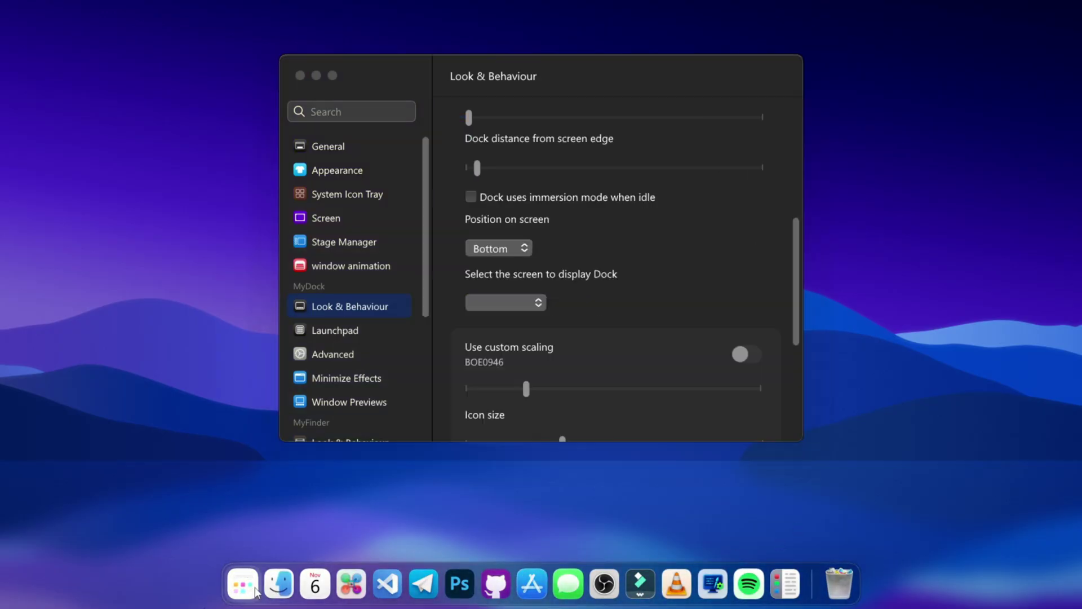
# Set the volume and brightness style to macOS in the Audio settings and test the volume and brightness overlays.
pyautogui.scroll(2, 505, 582)
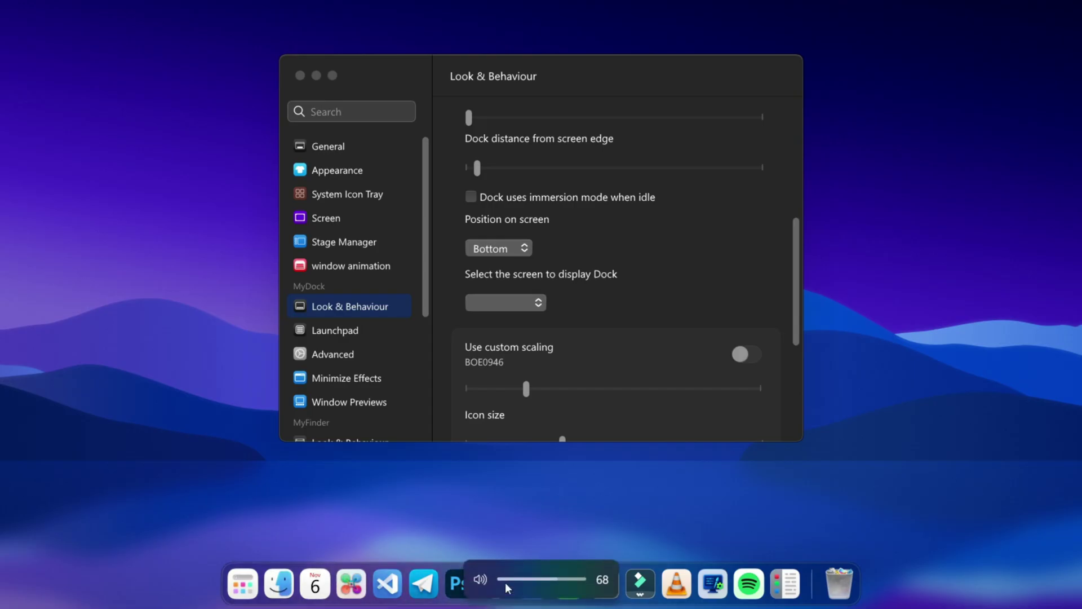
pyautogui.press('XF86MonBrightnessUp')
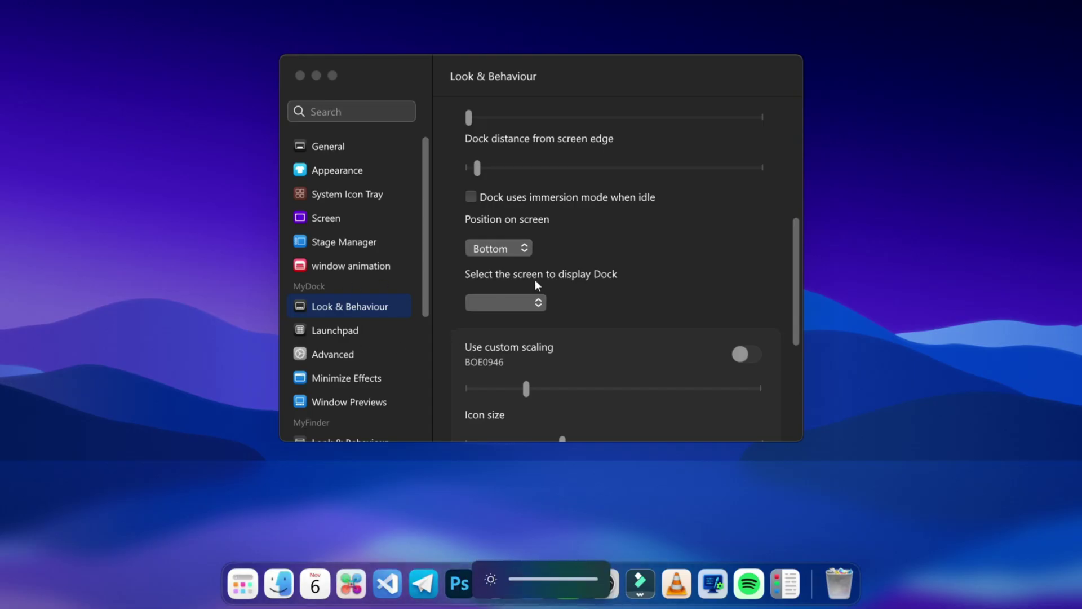
pyautogui.scroll(-5, 346, 307)
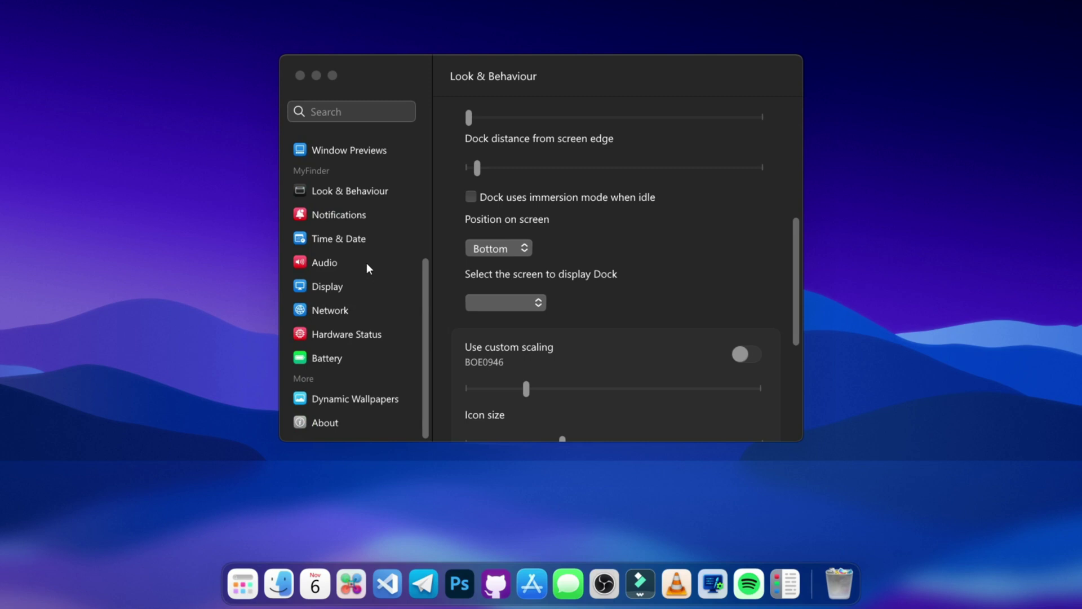
pyautogui.click(322, 261)
pyautogui.click(516, 224)
pyautogui.click(509, 240)
pyautogui.press('XF86AudioRaiseVolume')
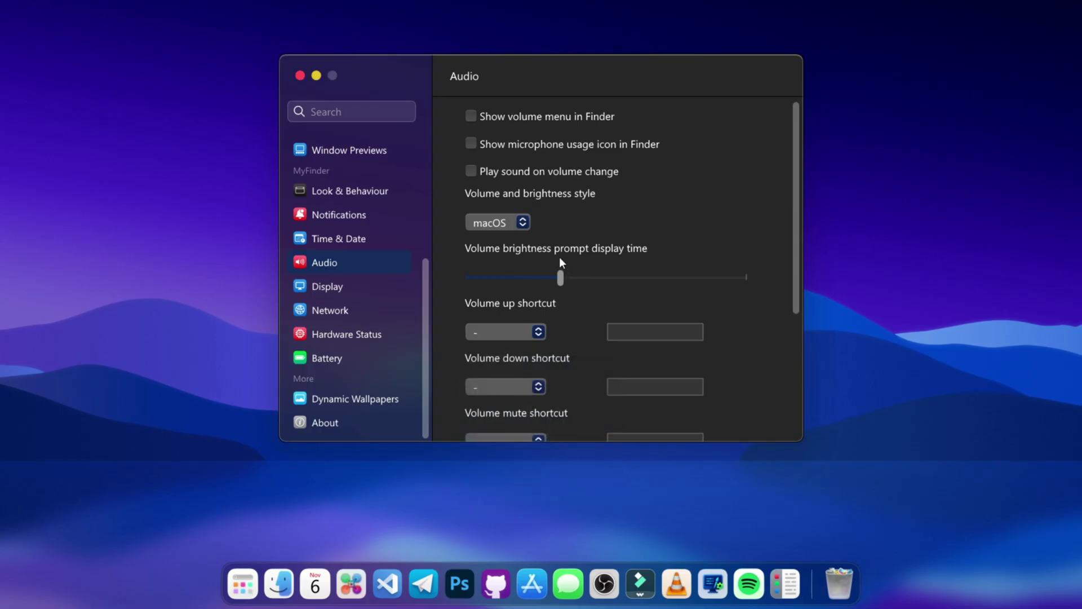
# Preview the window opening effects, enable the window opening animation, and choose the third effect in the upper row.
pyautogui.scroll(5, 333, 343)
pyautogui.click(350, 262)
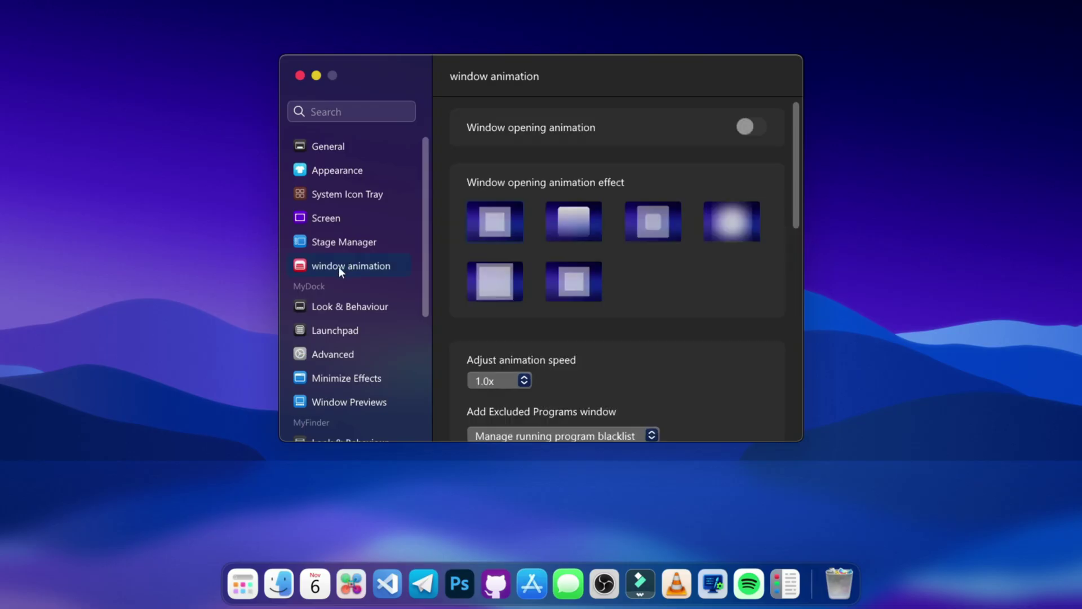
pyautogui.click(503, 222)
pyautogui.click(587, 219)
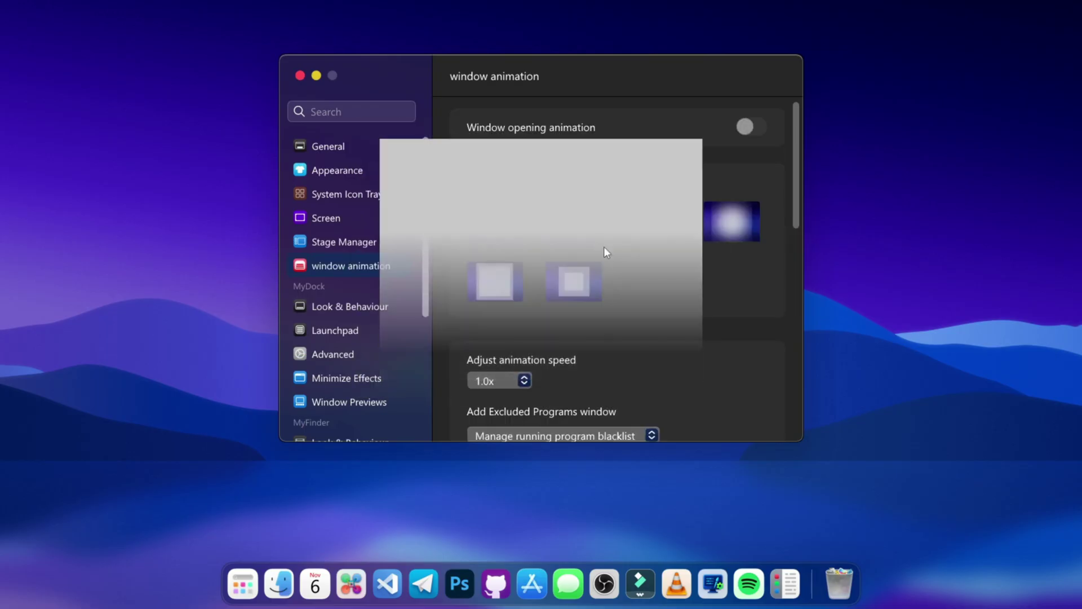
pyautogui.click(650, 216)
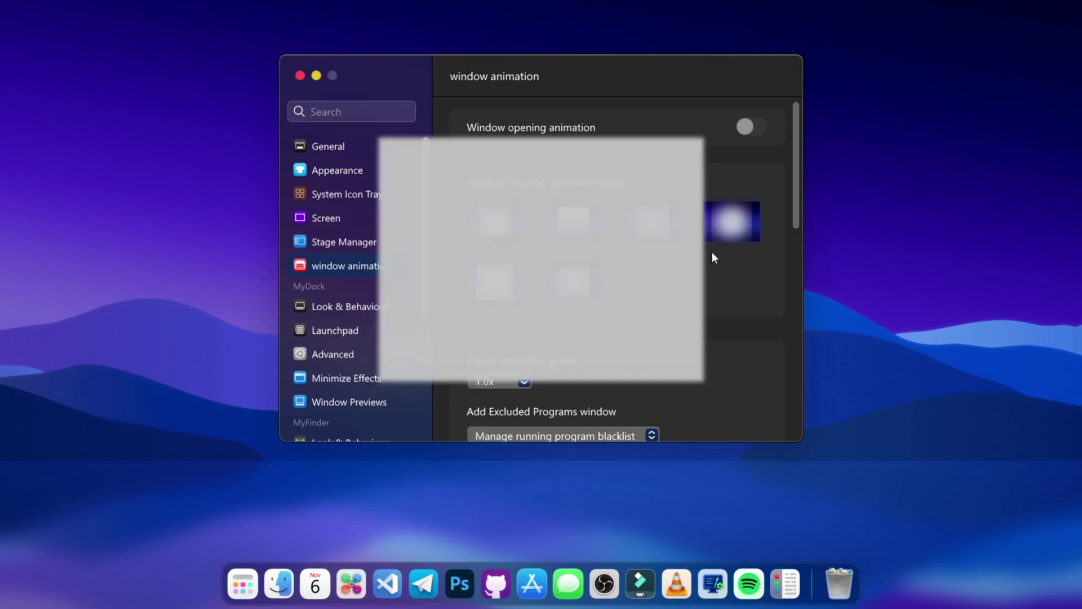
pyautogui.click(640, 231)
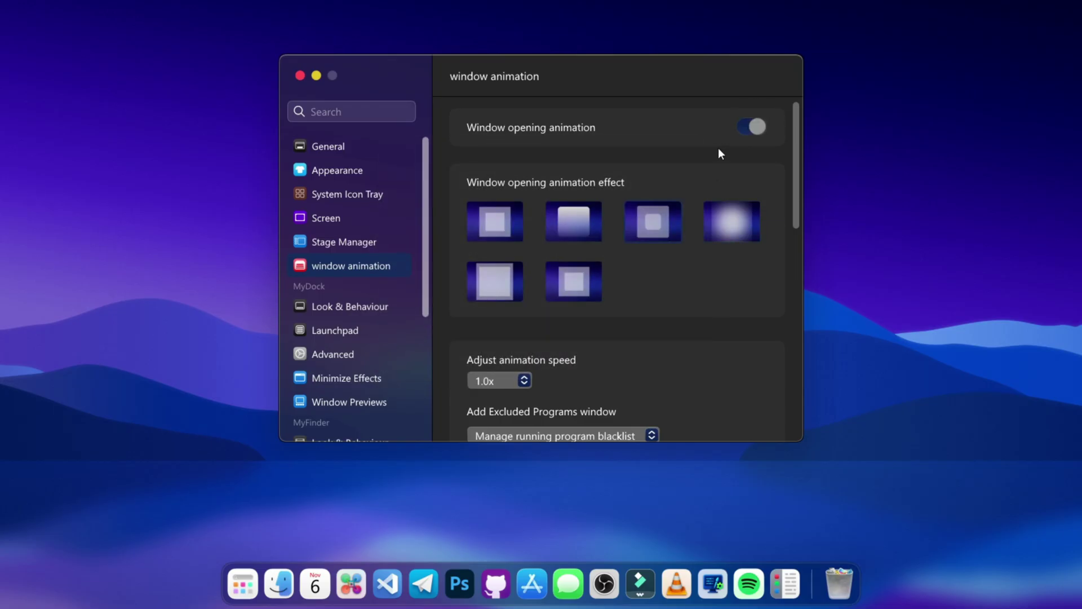
pyautogui.click(664, 220)
# Enable the window close animation, choose the second effect in the lower row, and close Preferences.
pyautogui.scroll(-10, 658, 231)
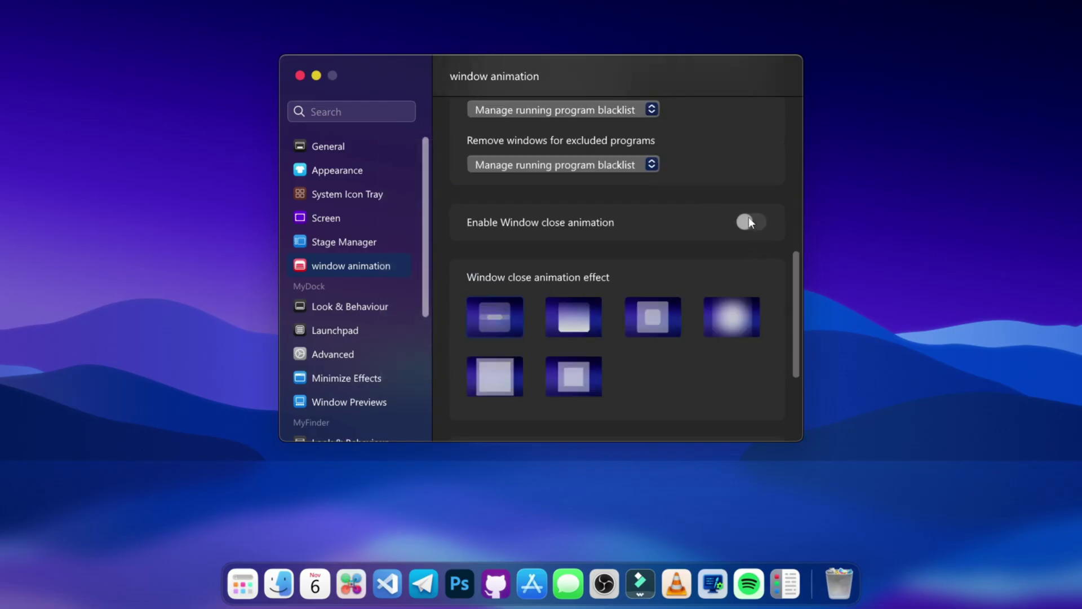
pyautogui.click(489, 321)
pyautogui.click(728, 316)
pyautogui.click(589, 364)
pyautogui.click(581, 367)
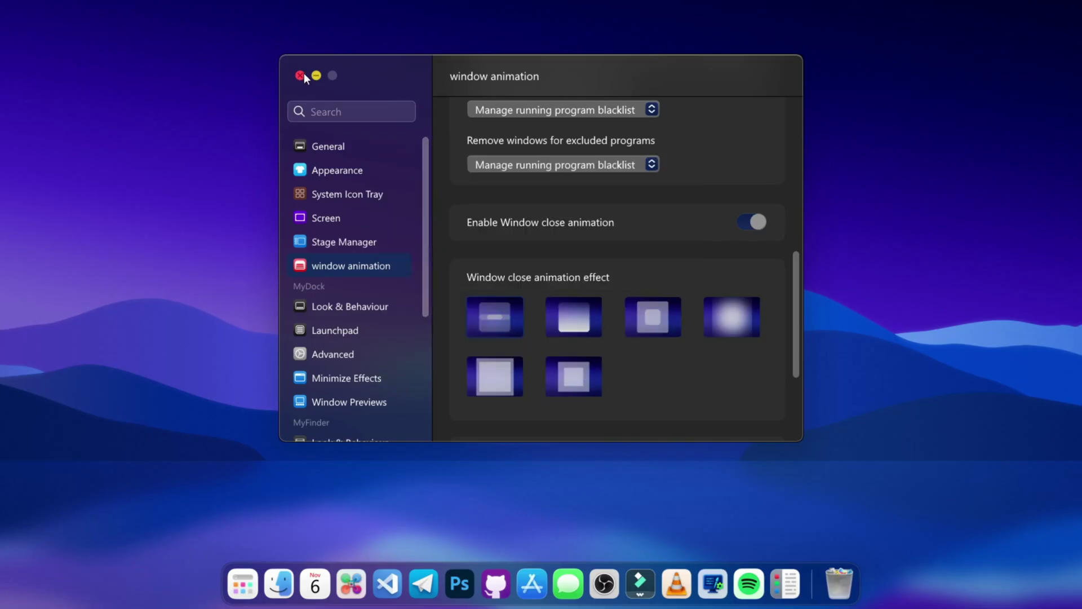
pyautogui.click(300, 76)
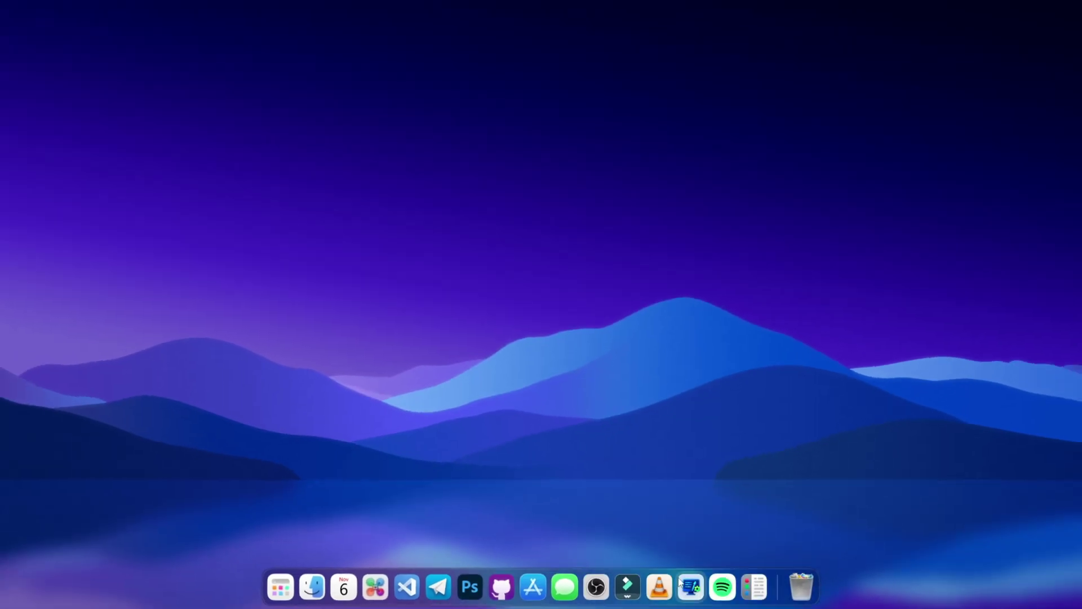
# Open and minimize the WinCux window repeatedly from the dock to check the window animations.
pyautogui.click(692, 587)
pyautogui.click(692, 587)
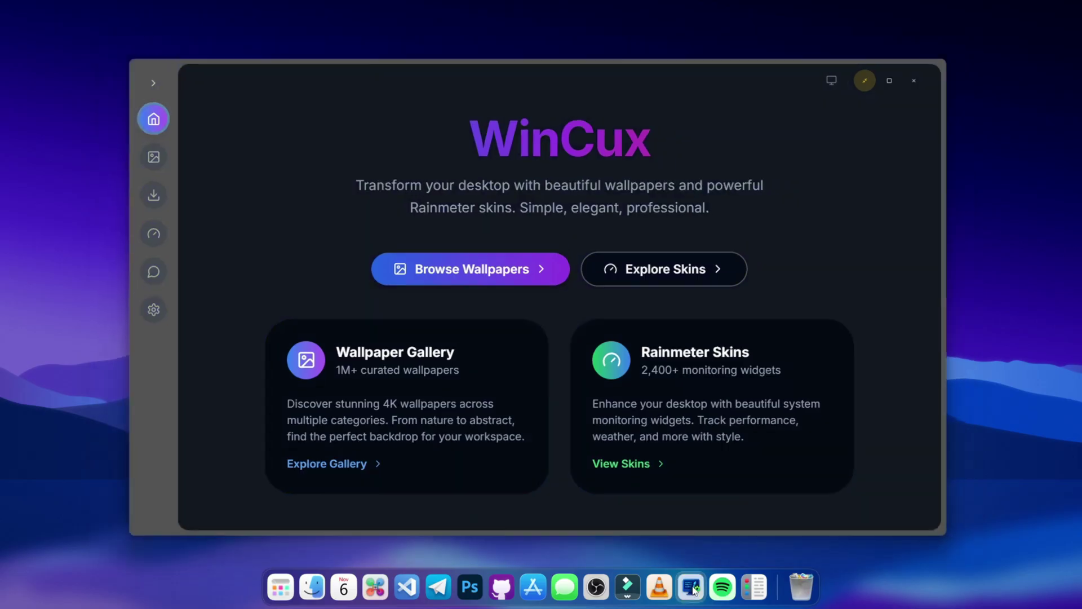
pyautogui.click(697, 589)
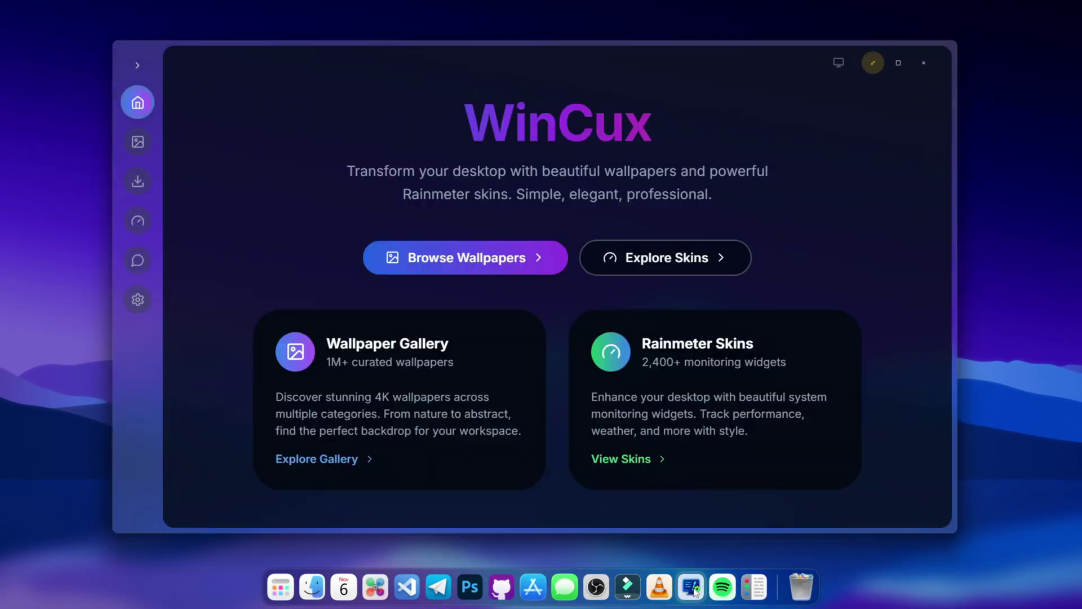
pyautogui.click(694, 589)
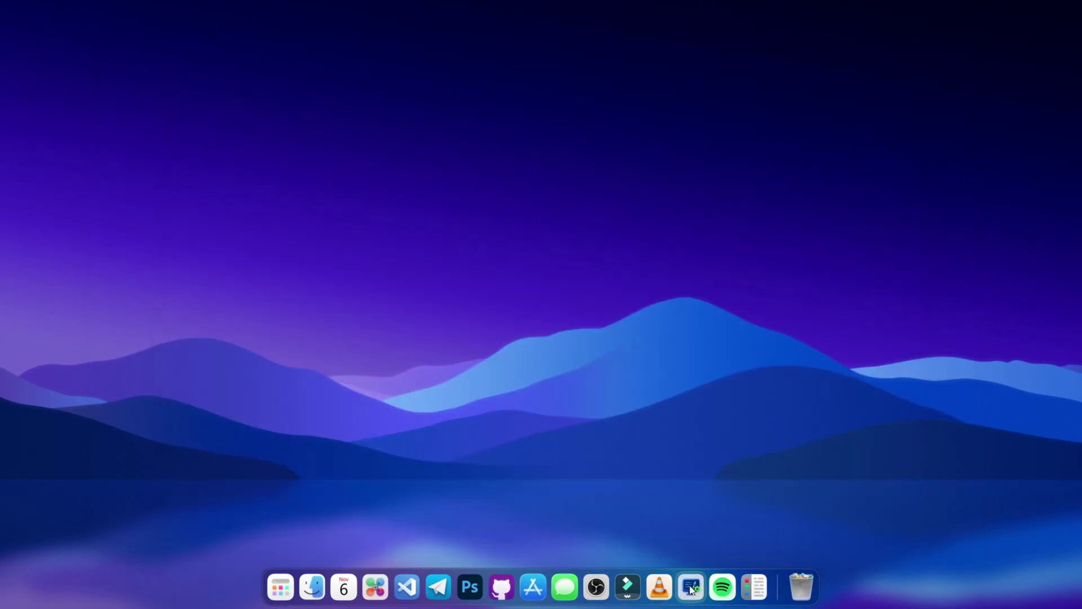
# Open the dock's Minimize Effects preferences, choose Genie as the minimize animation, and enable the MyDockFinder minimize effect.
pyautogui.rightClick(782, 590)
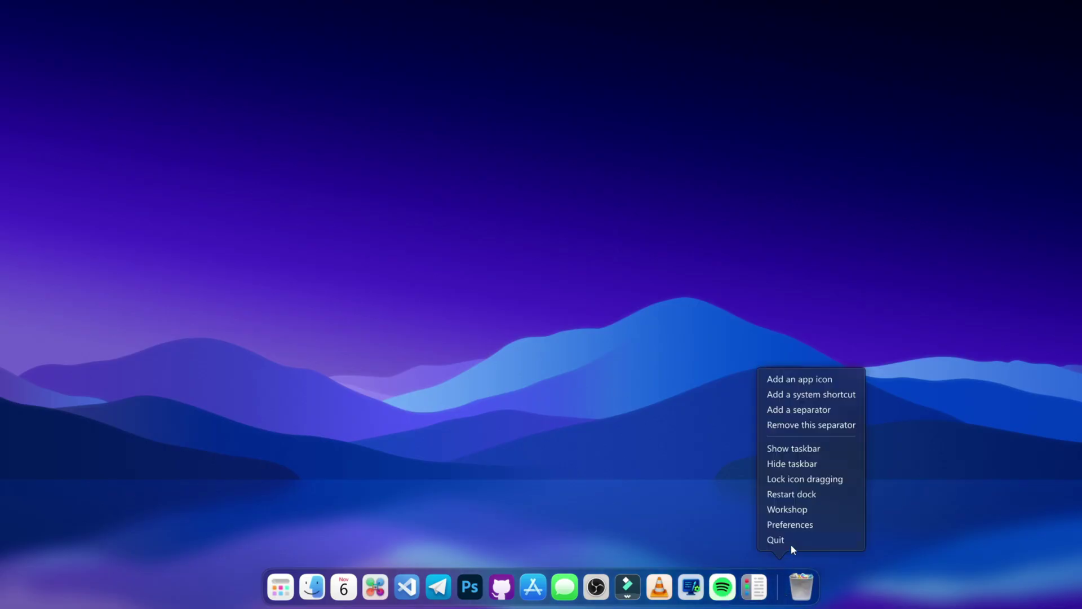
pyautogui.click(803, 524)
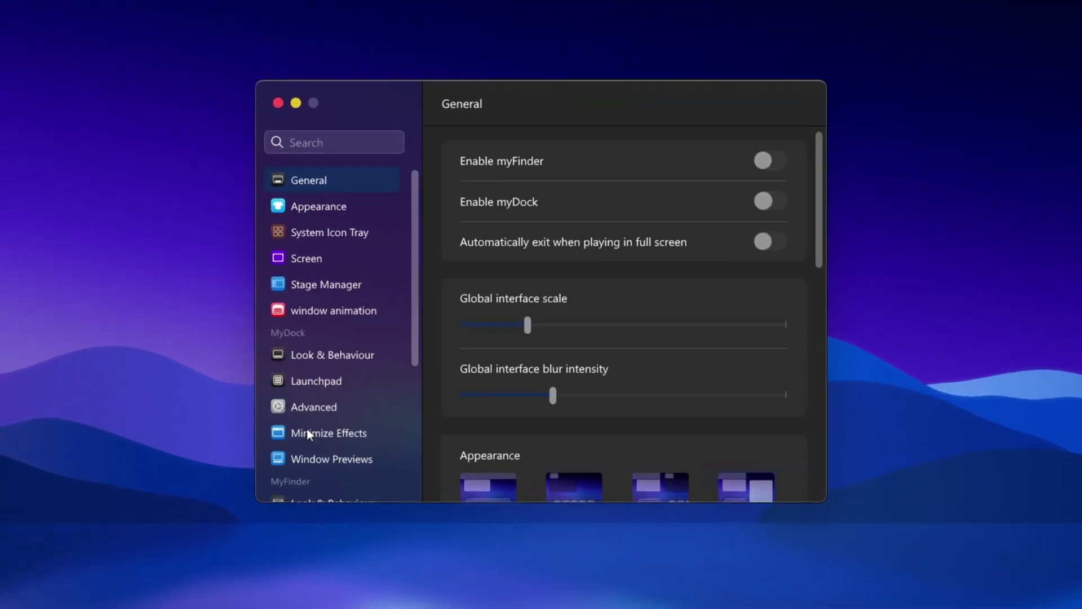
pyautogui.click(355, 403)
pyautogui.click(510, 394)
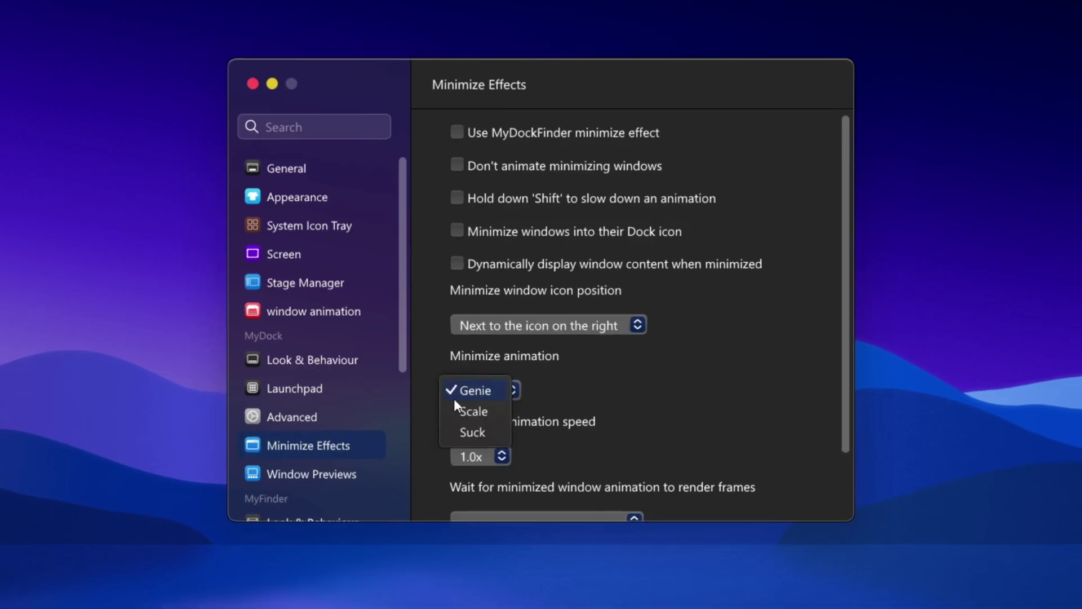
pyautogui.click(469, 388)
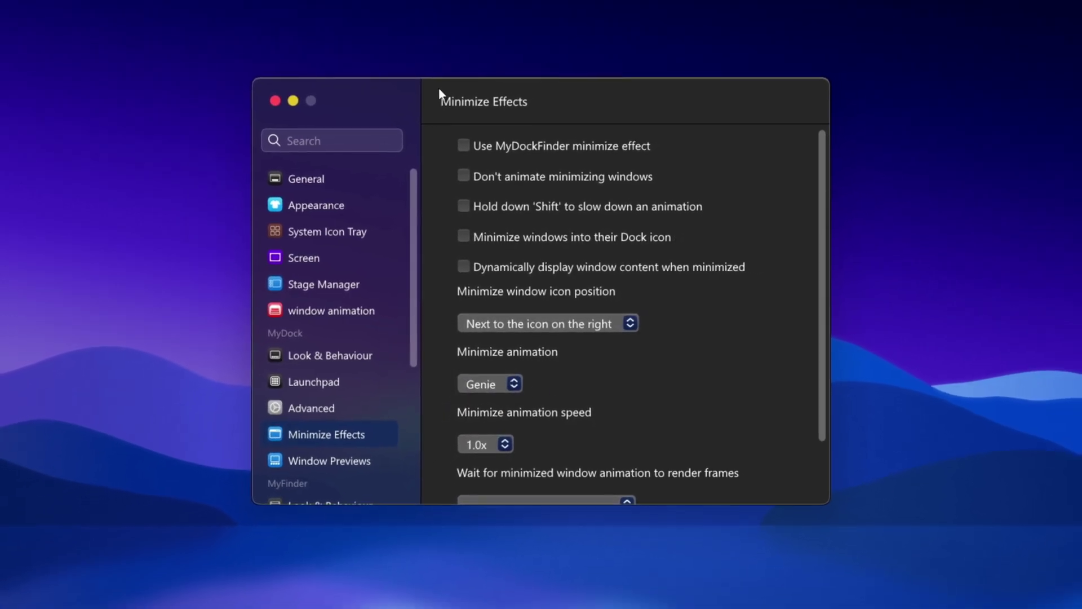
pyautogui.click(470, 151)
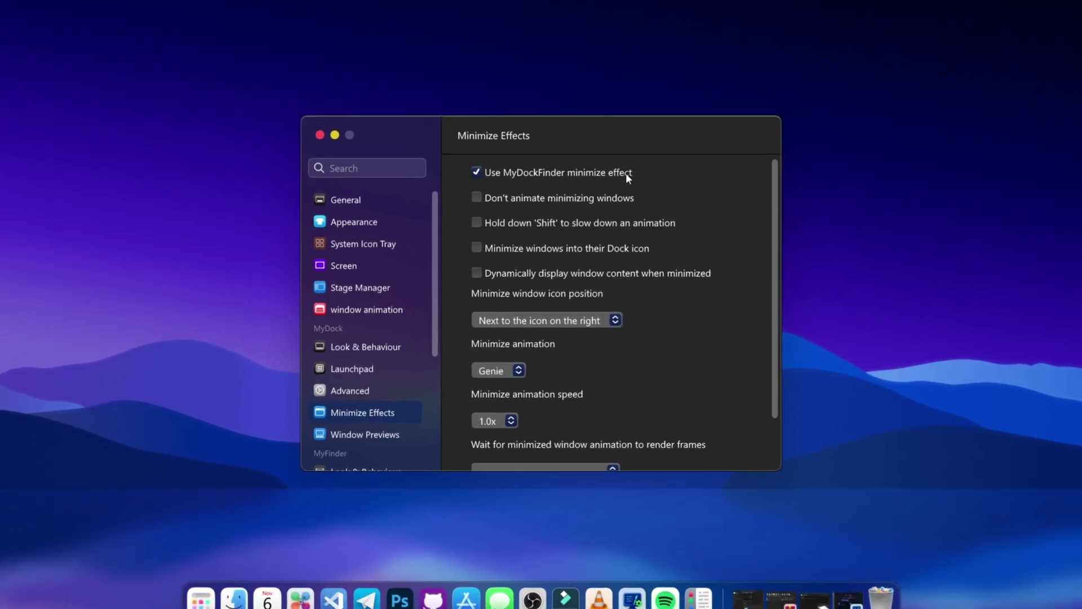
# Minimize and restore the Preferences and WinCux windows to check the Genie animation.
pyautogui.click(345, 143)
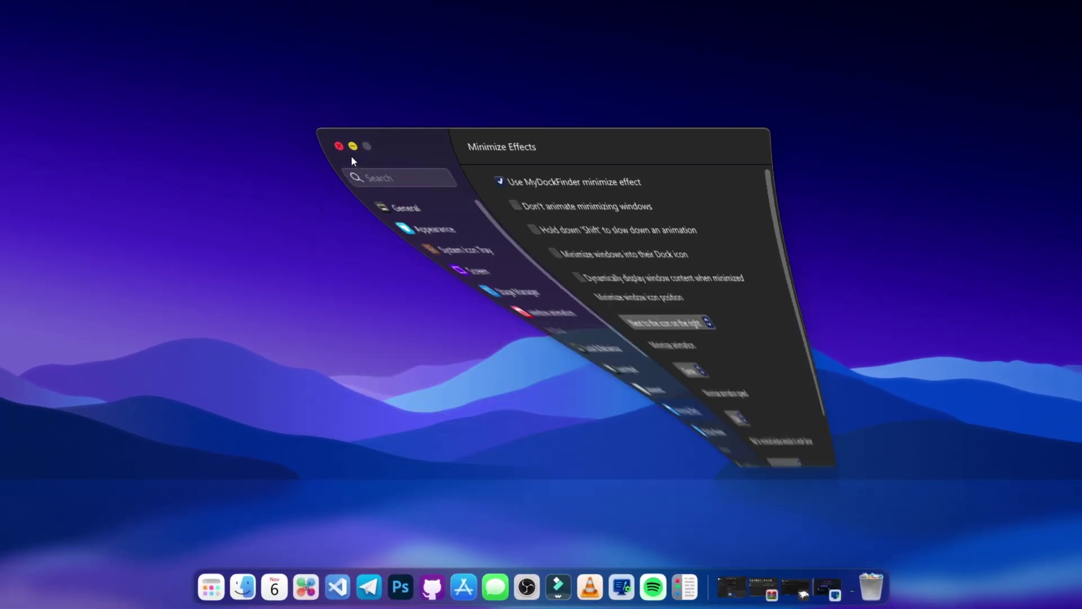
pyautogui.click(856, 591)
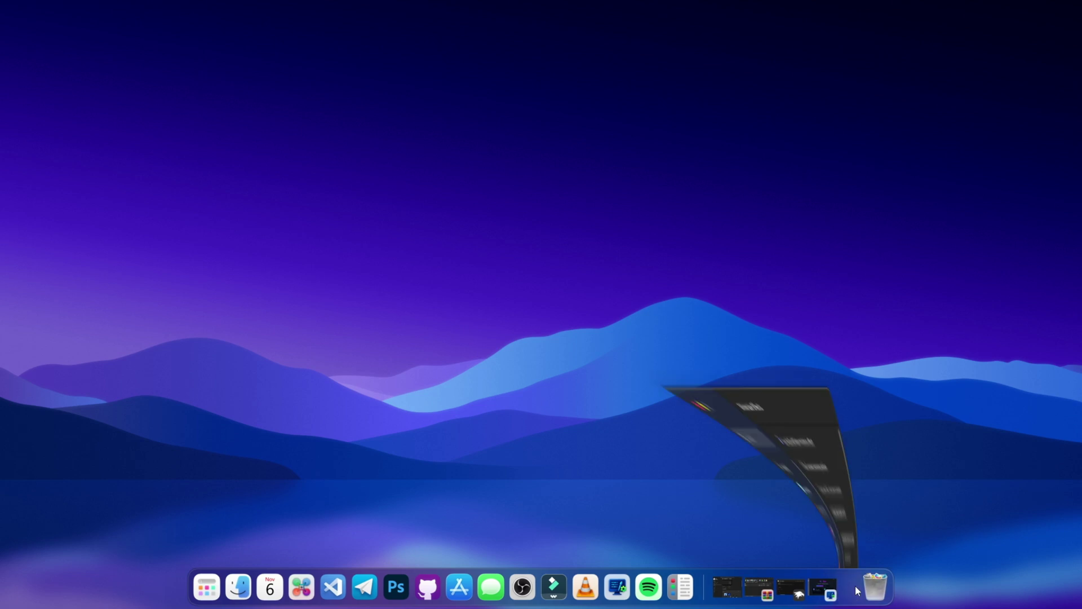
pyautogui.press('super+m')
pyautogui.click(612, 587)
pyautogui.click(873, 61)
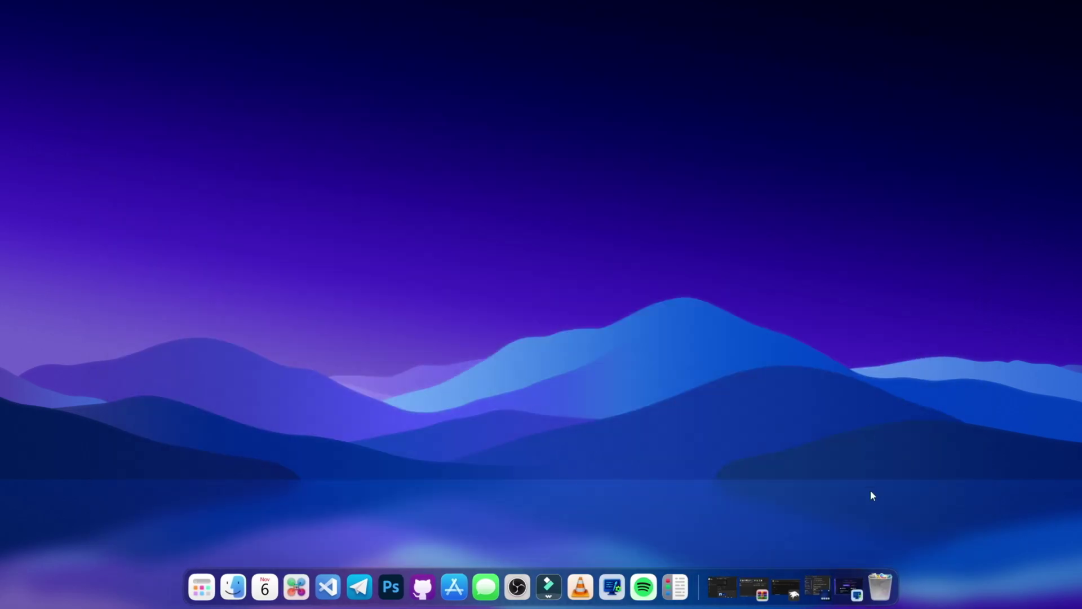
pyautogui.click(846, 583)
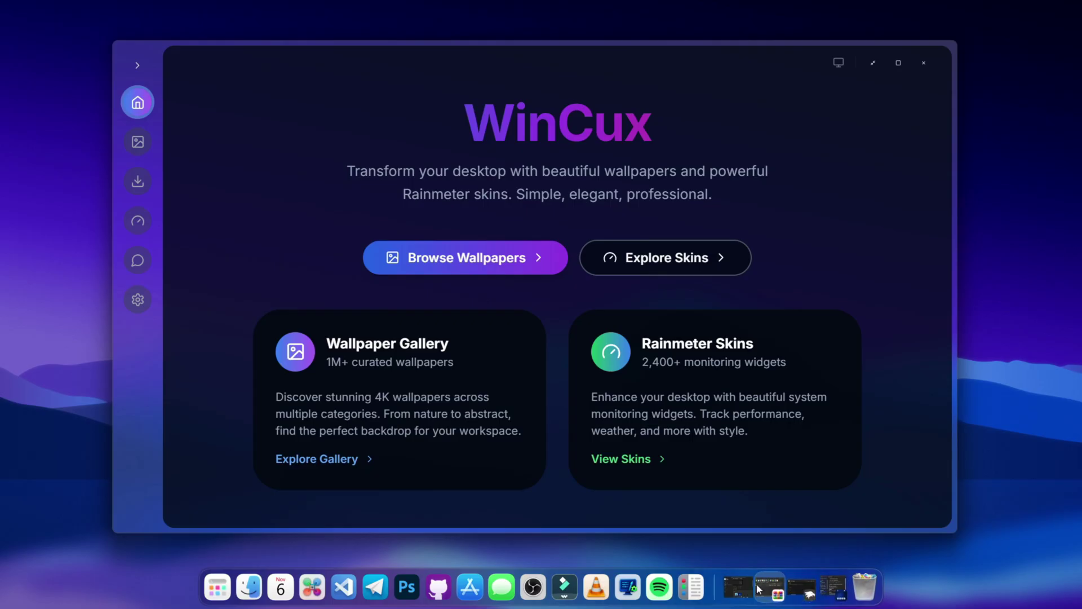
# Enable minimizing windows into their Dock icon, and test it by minimizing Preferences and WinCux.
pyautogui.click(687, 588)
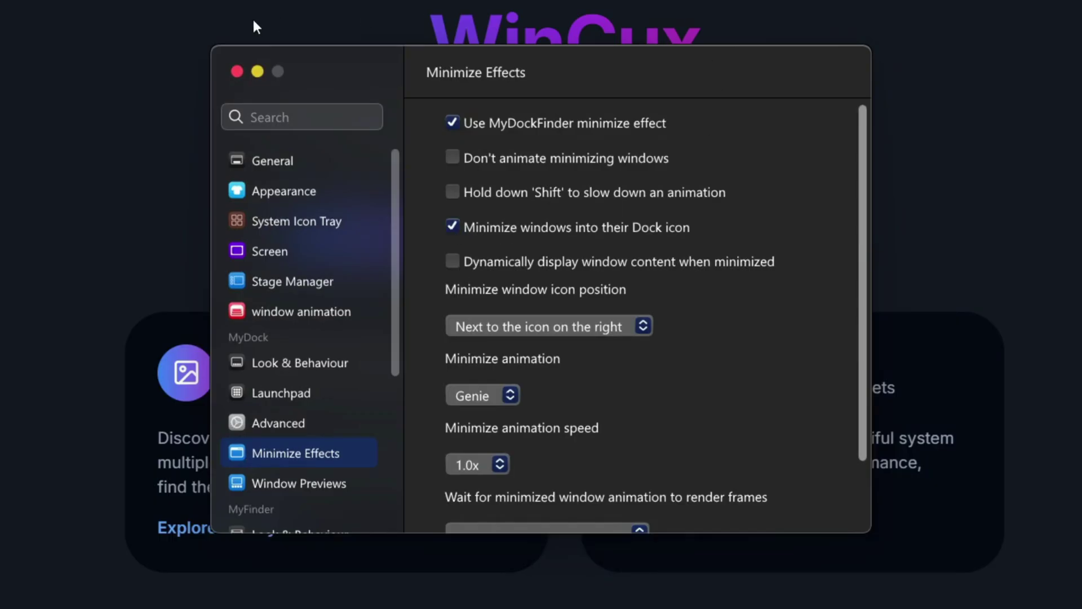
pyautogui.click(257, 71)
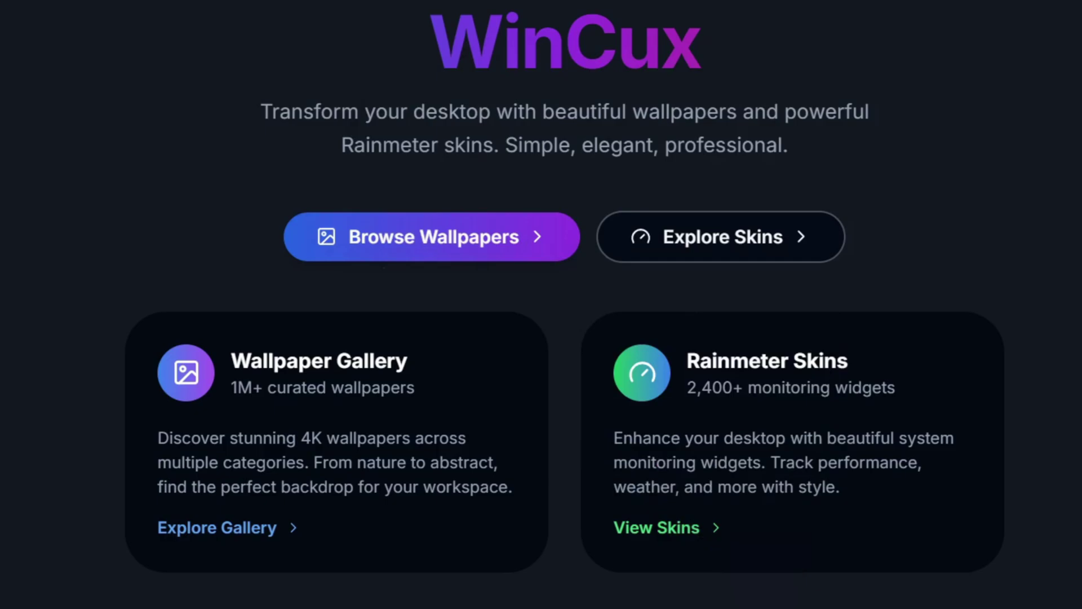
pyautogui.click(953, 5)
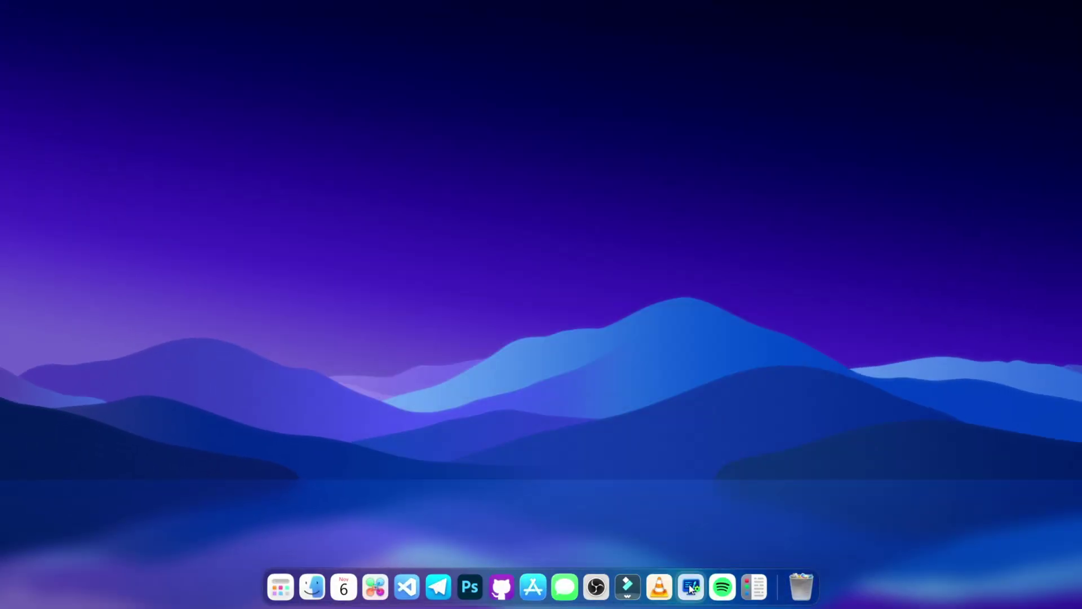
pyautogui.click(692, 587)
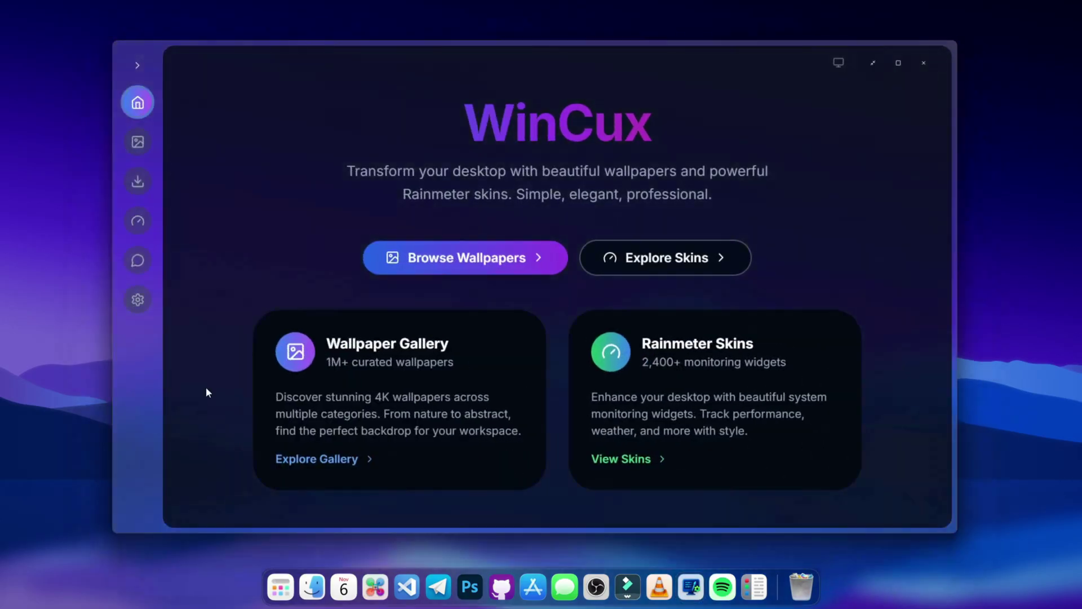
pyautogui.click(873, 63)
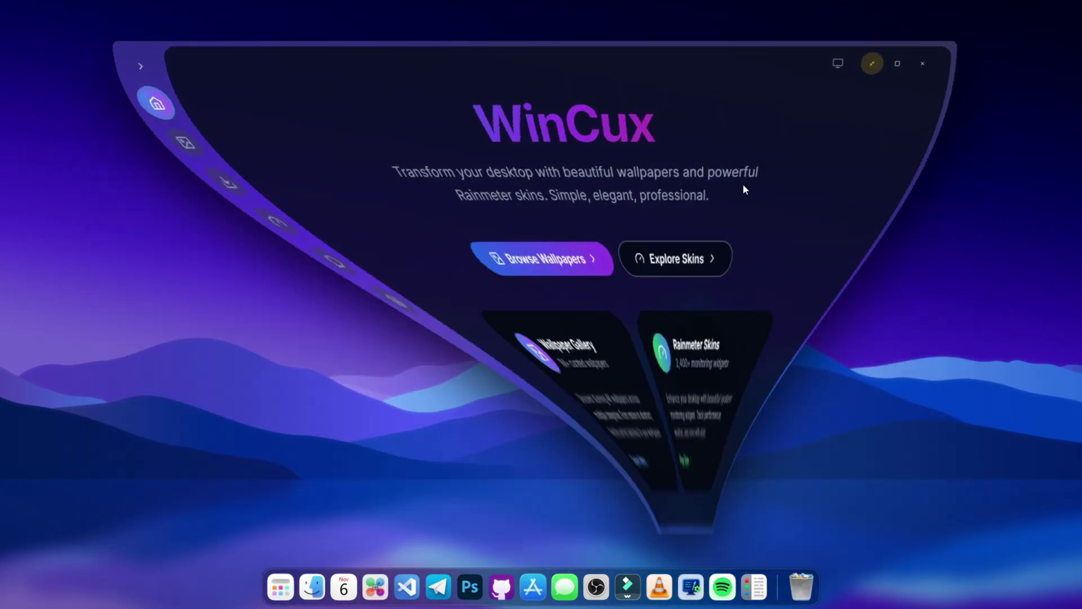
# Reopen the dock preferences and set the minimize animation to Suck.
pyautogui.rightClick(778, 586)
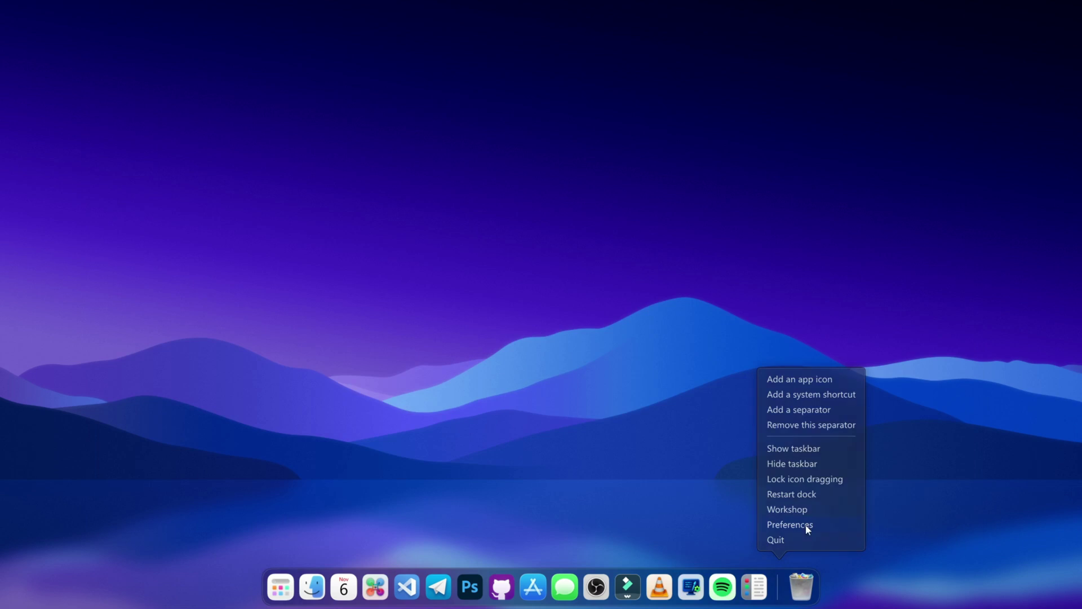
pyautogui.click(807, 527)
pyautogui.click(503, 372)
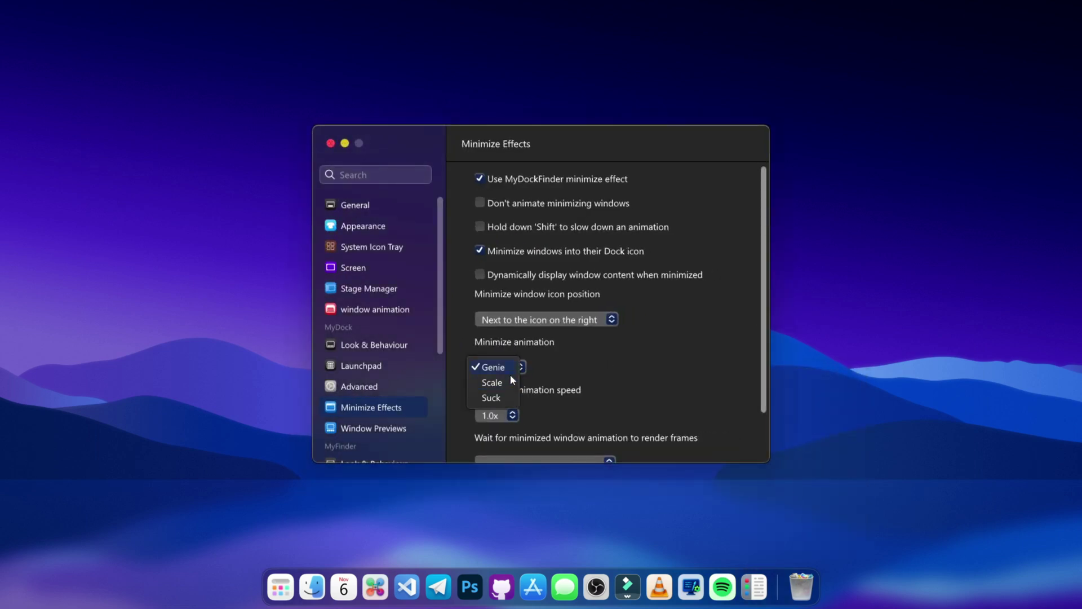
pyautogui.click(491, 397)
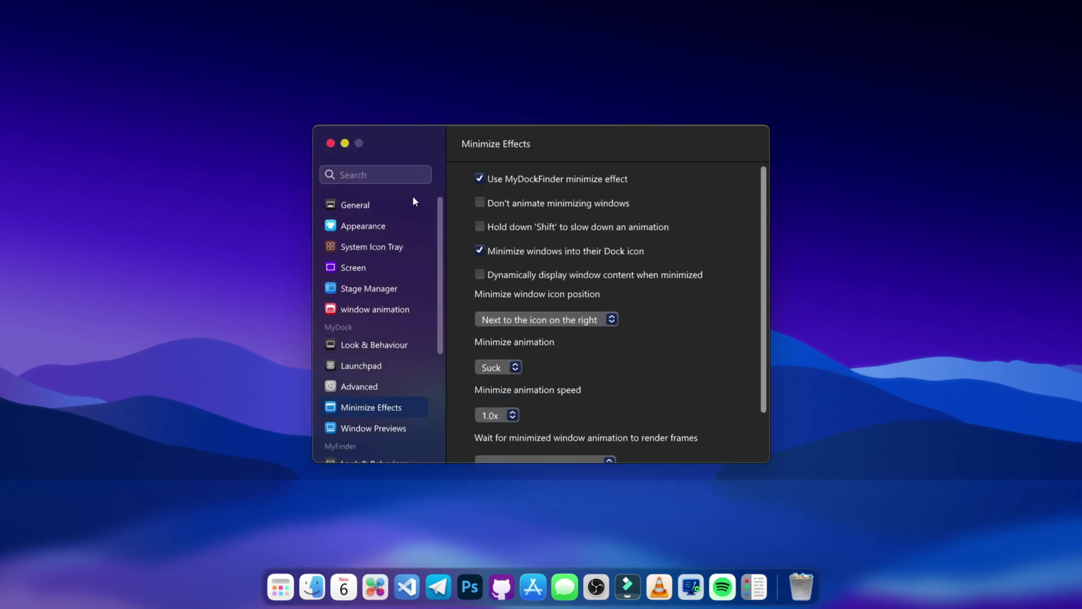
# Minimize and restore the Preferences window repeatedly to check the Suck animation.
pyautogui.click(345, 143)
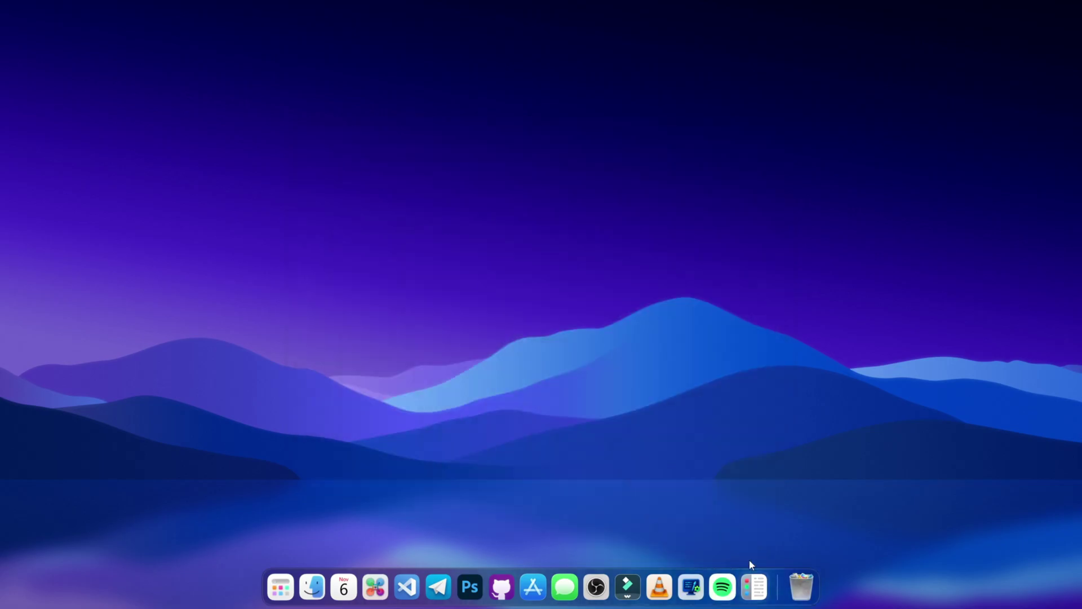
pyautogui.click(755, 586)
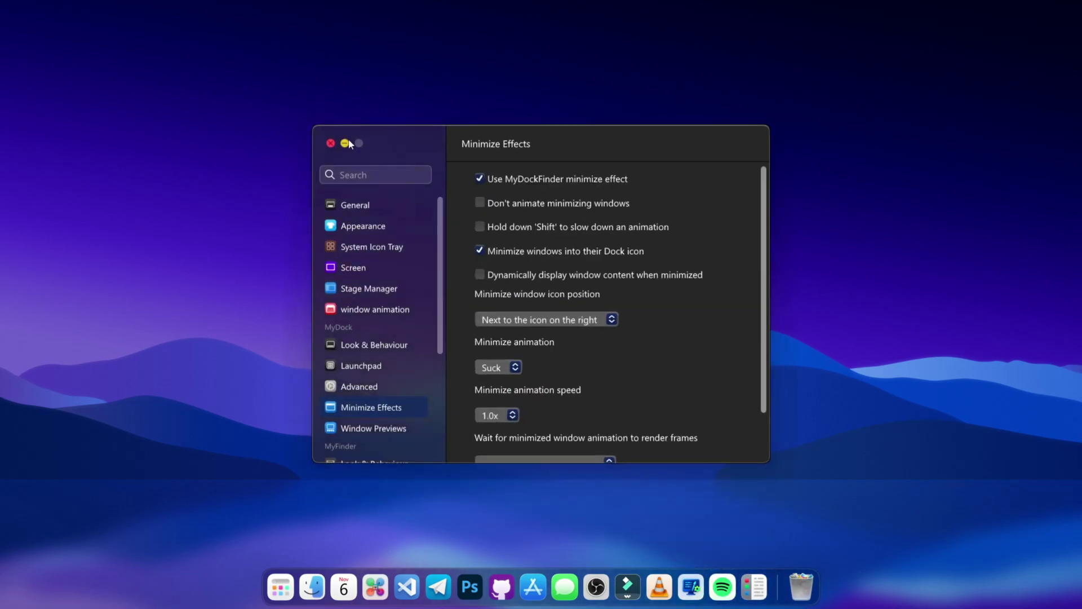
pyautogui.click(345, 145)
pyautogui.click(754, 587)
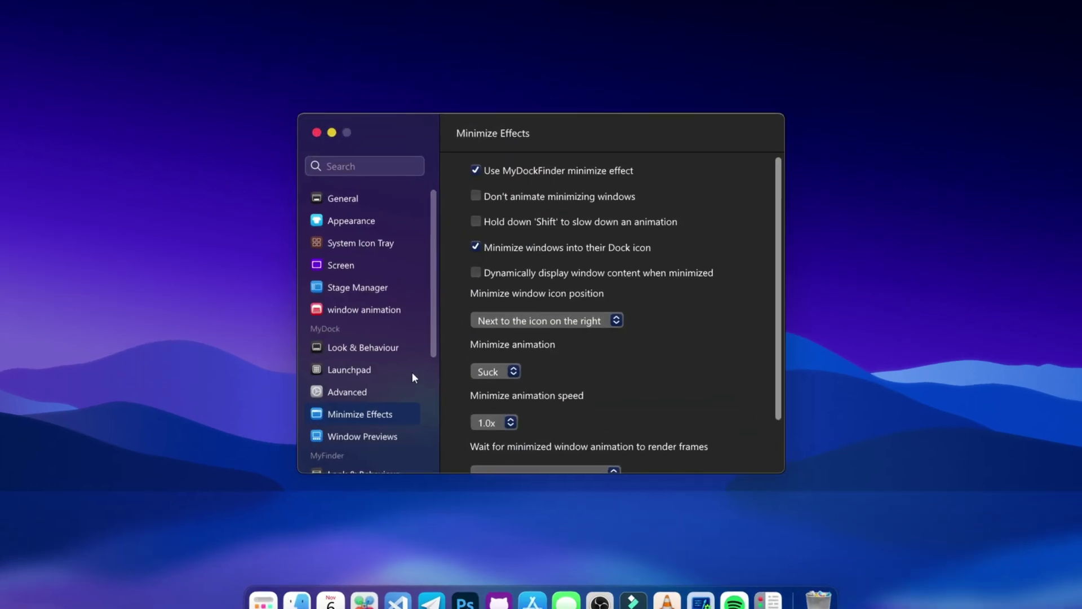
# Look through the Stage Manager settings and turn on Stage Manager for the BOE0946 display.
pyautogui.click(358, 287)
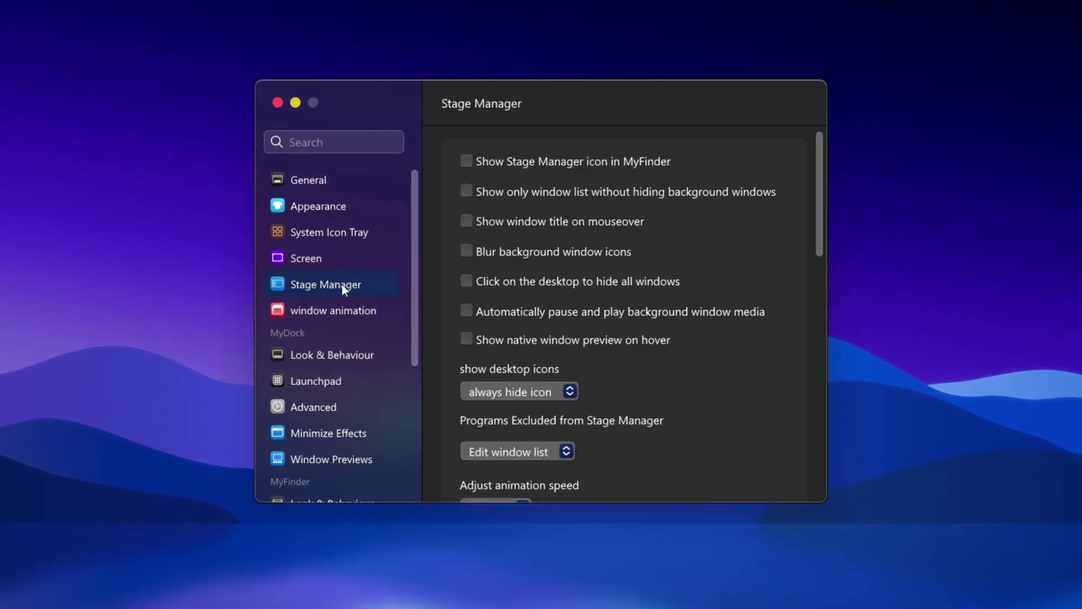
pyautogui.scroll(-8, 662, 289)
pyautogui.scroll(4, 665, 290)
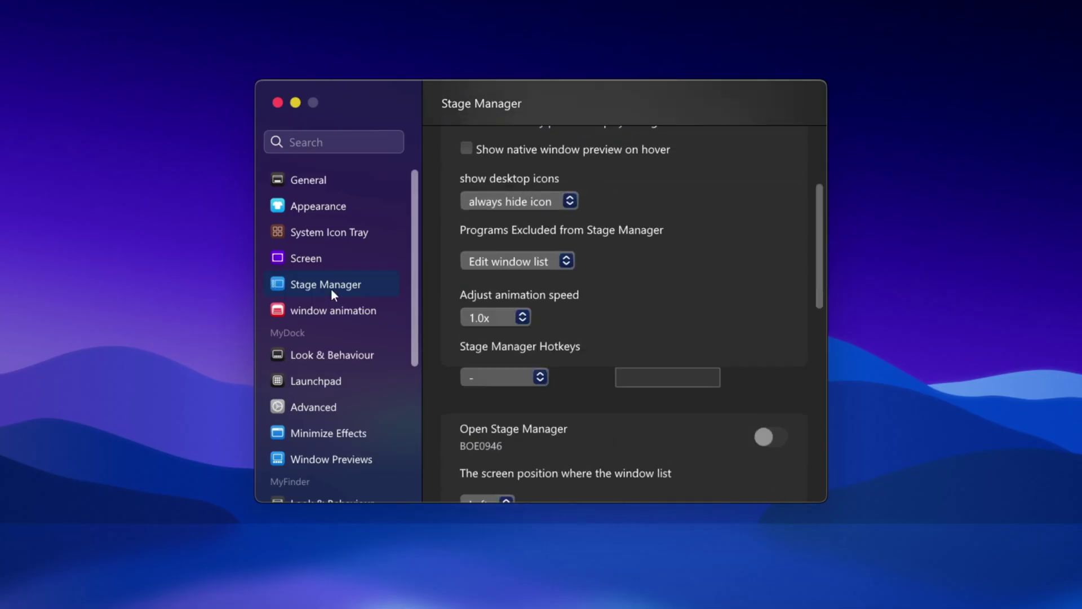
pyautogui.scroll(4, 772, 302)
pyautogui.scroll(-10, 744, 301)
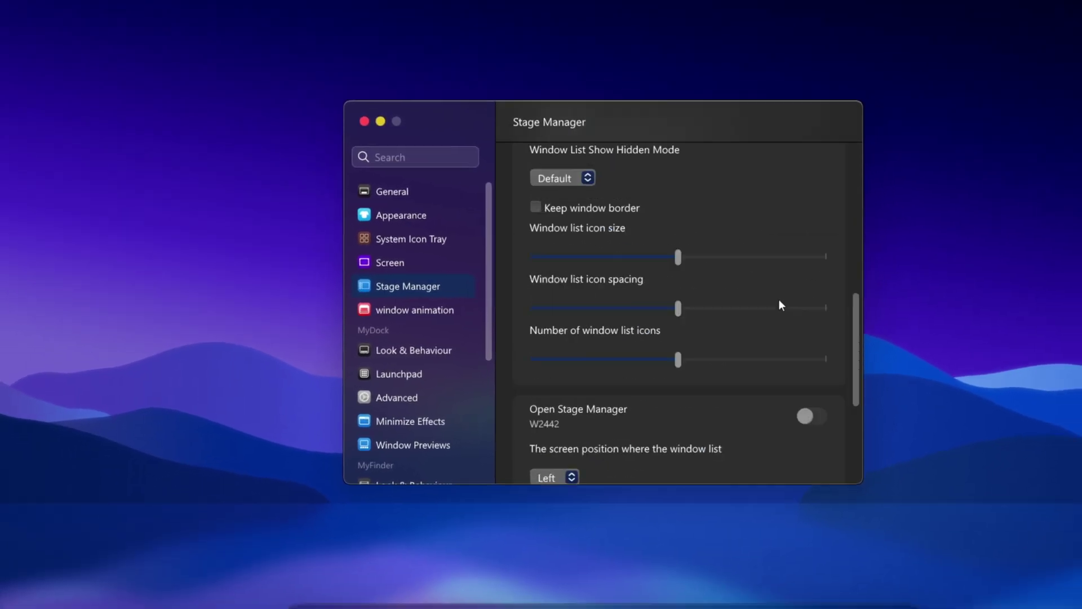
pyautogui.scroll(-3, 779, 300)
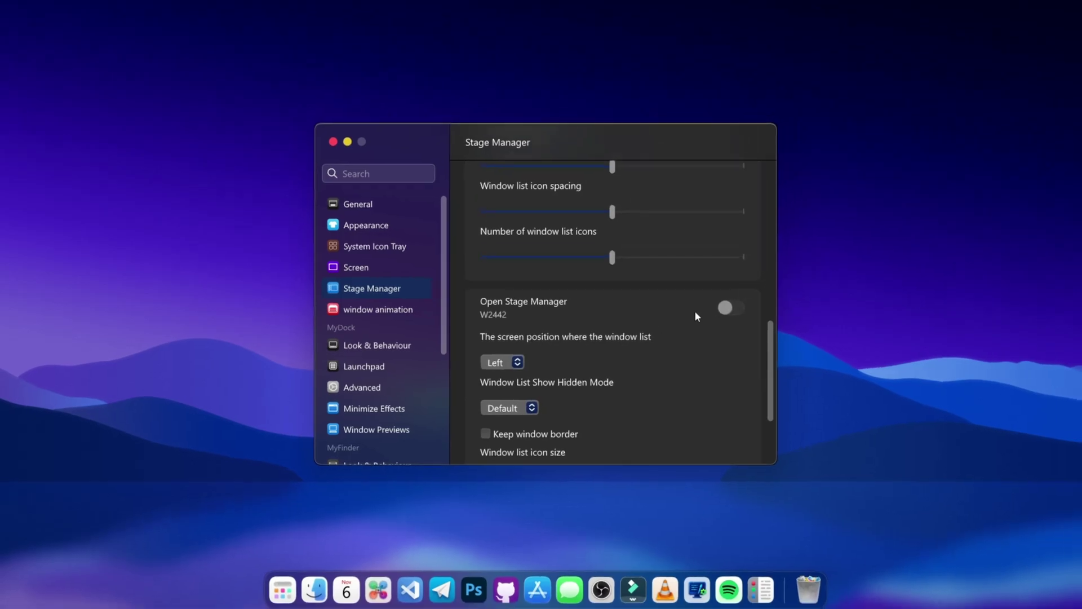
pyautogui.scroll(4, 690, 310)
pyautogui.click(730, 241)
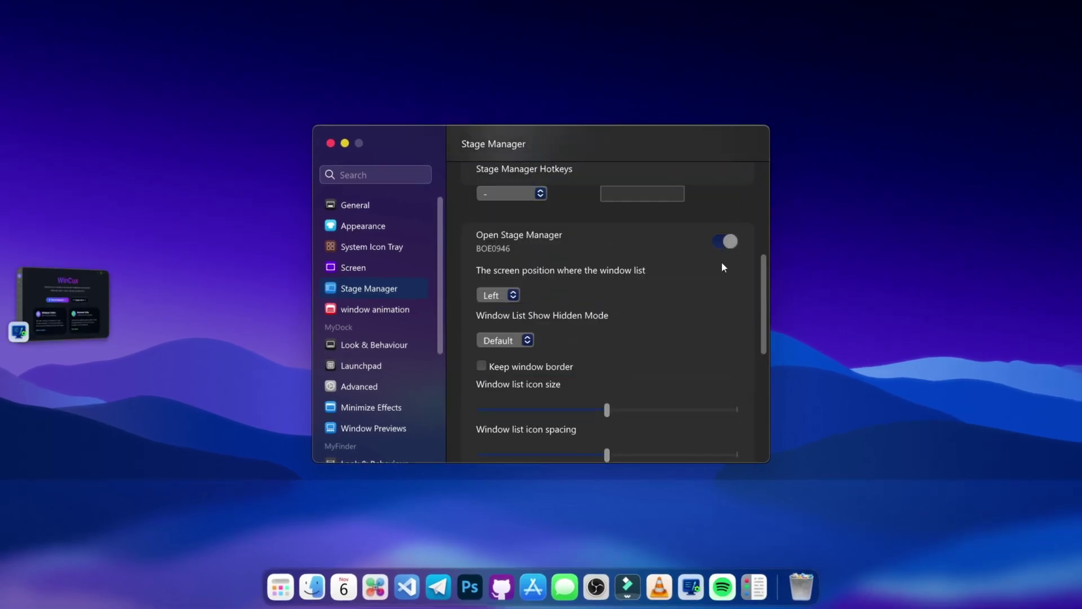
# Minimize Preferences and switch between the WinCux and Preferences windows from the Stage Manager window list.
pyautogui.click(345, 142)
pyautogui.click(63, 352)
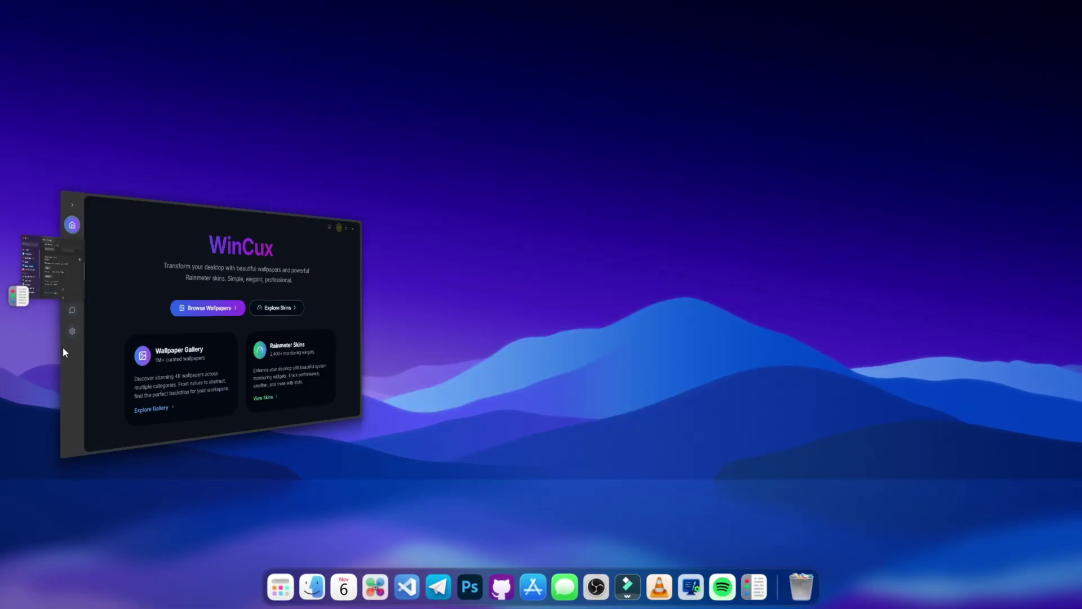
pyautogui.click(54, 305)
pyautogui.click(49, 315)
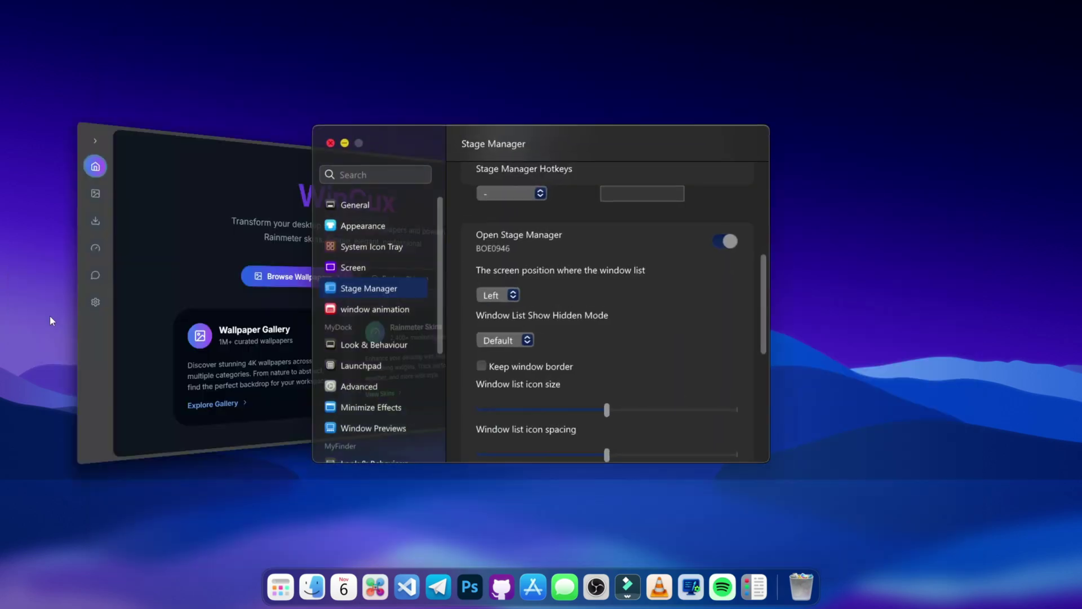
pyautogui.click(43, 304)
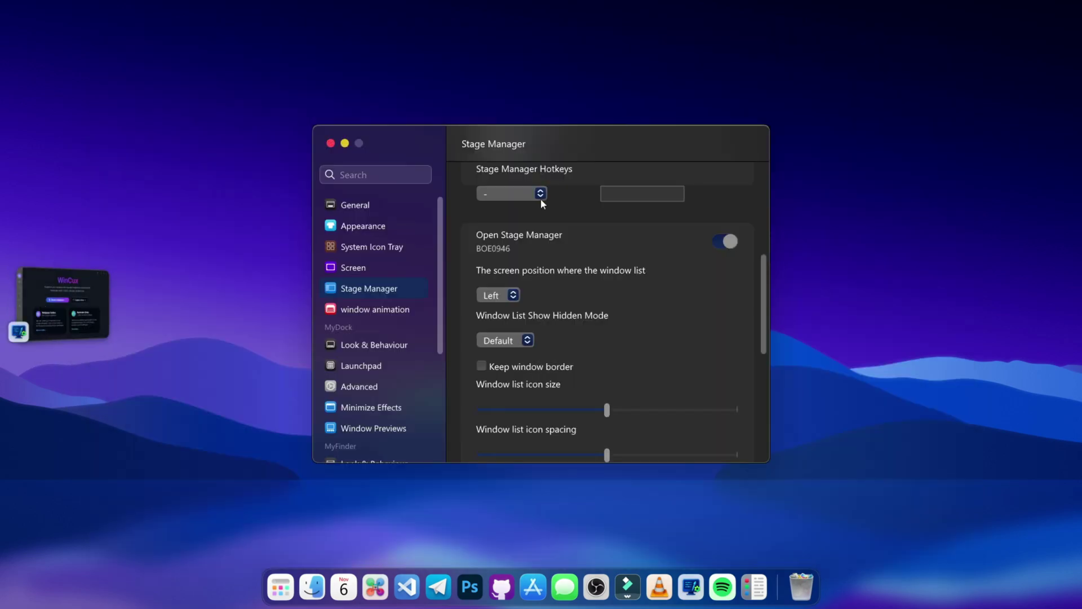
# Turn off Stage Manager for the BOE0946 display, close Preferences, and minimize WinCux.
pyautogui.click(726, 242)
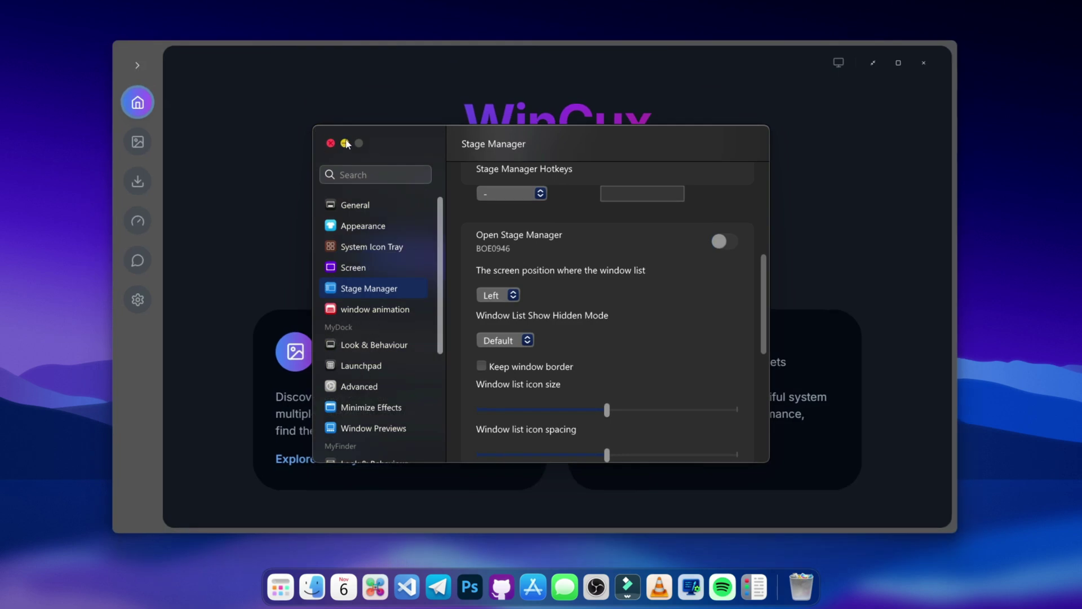
pyautogui.click(330, 143)
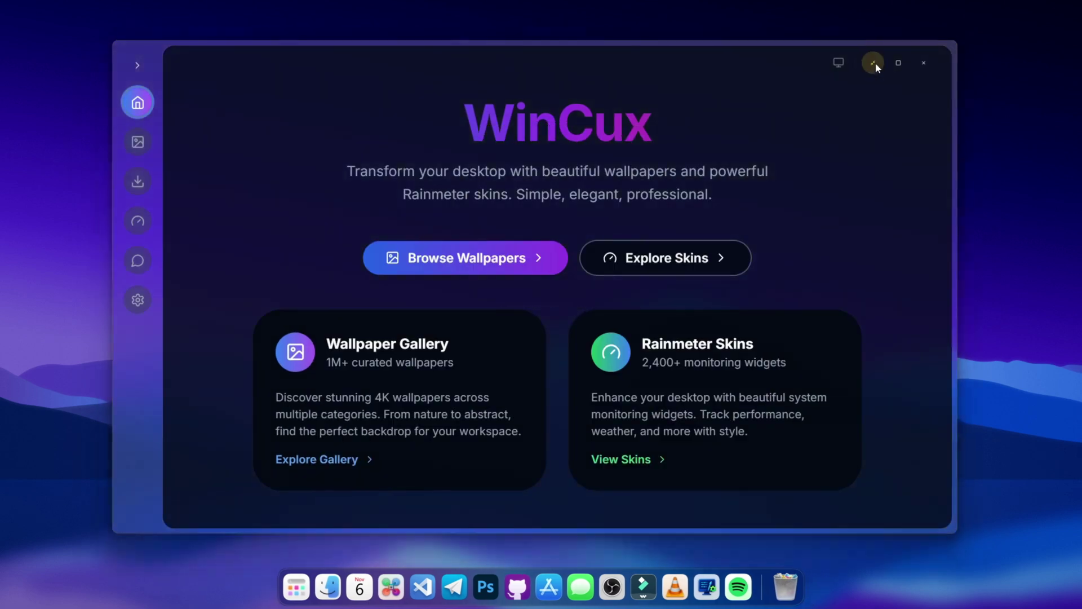
pyautogui.click(873, 64)
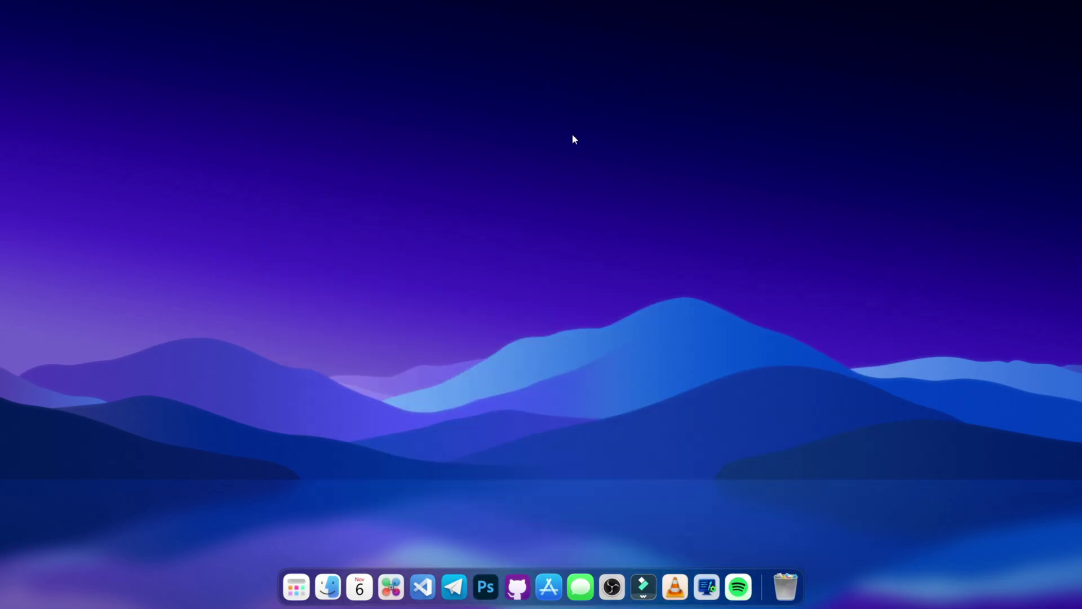
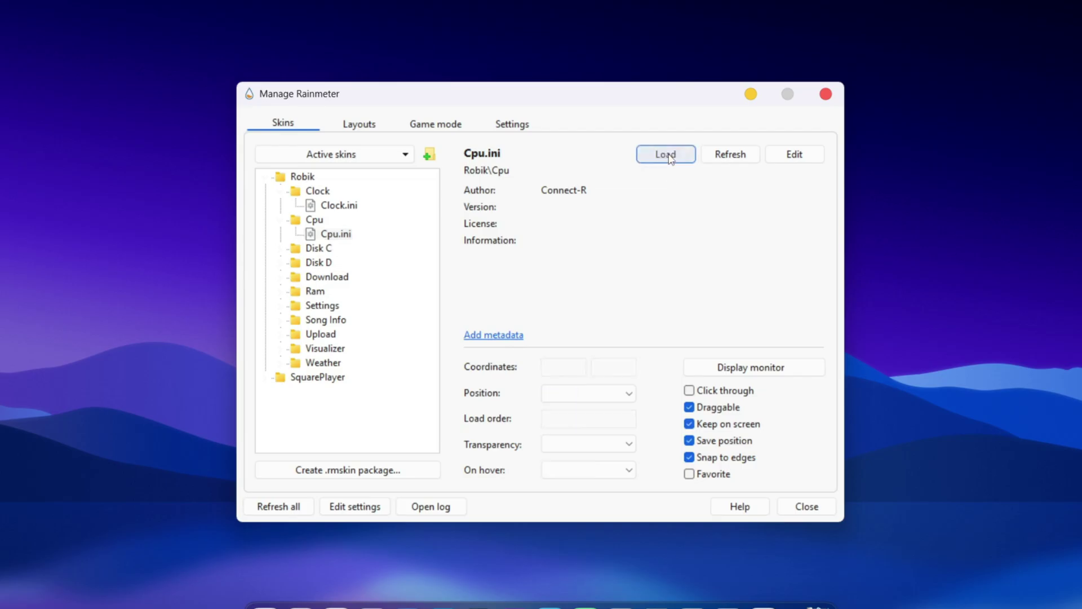
# Expand the remaining Robik skin folders in Rainmeter, from Disk C to Weather, to list their .ini files.
pyautogui.click(319, 249)
pyautogui.click(313, 234)
pyautogui.doubleClick(318, 248)
pyautogui.click(339, 262)
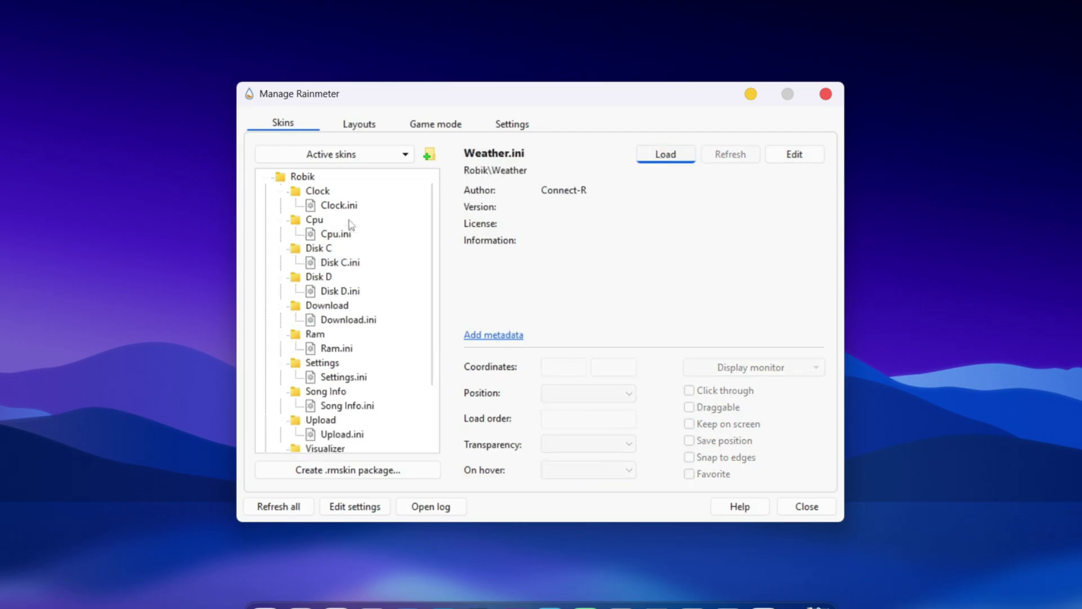
# Load the Robik Clock.ini skin and move the clock widget clear of the manager window, toward the desktop's right side.
pyautogui.click(351, 209)
pyautogui.click(666, 154)
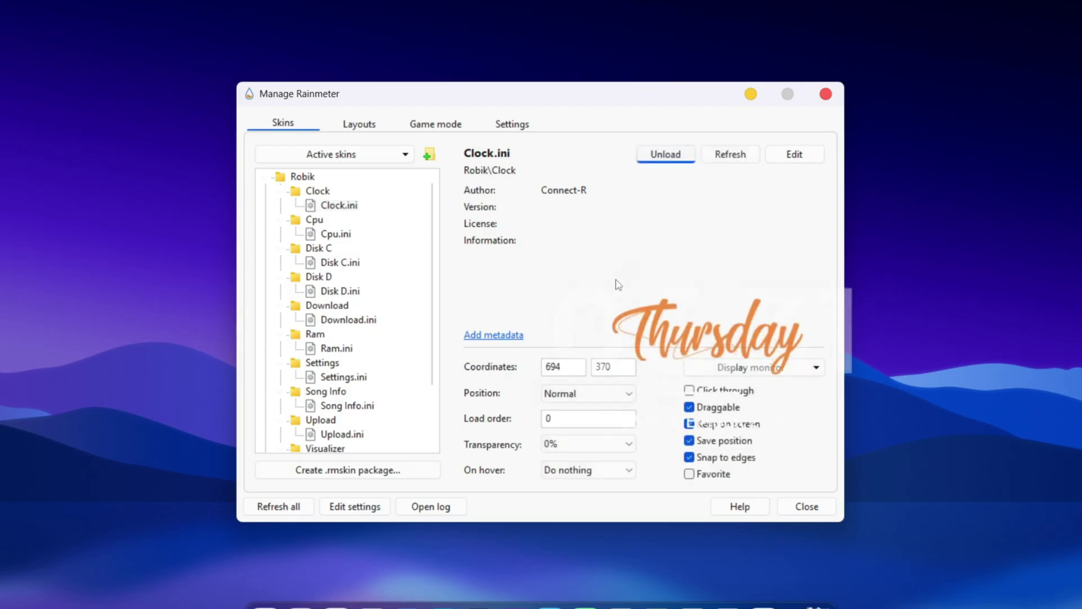
pyautogui.moveTo(851, 303); pyautogui.dragTo(1012, 180)
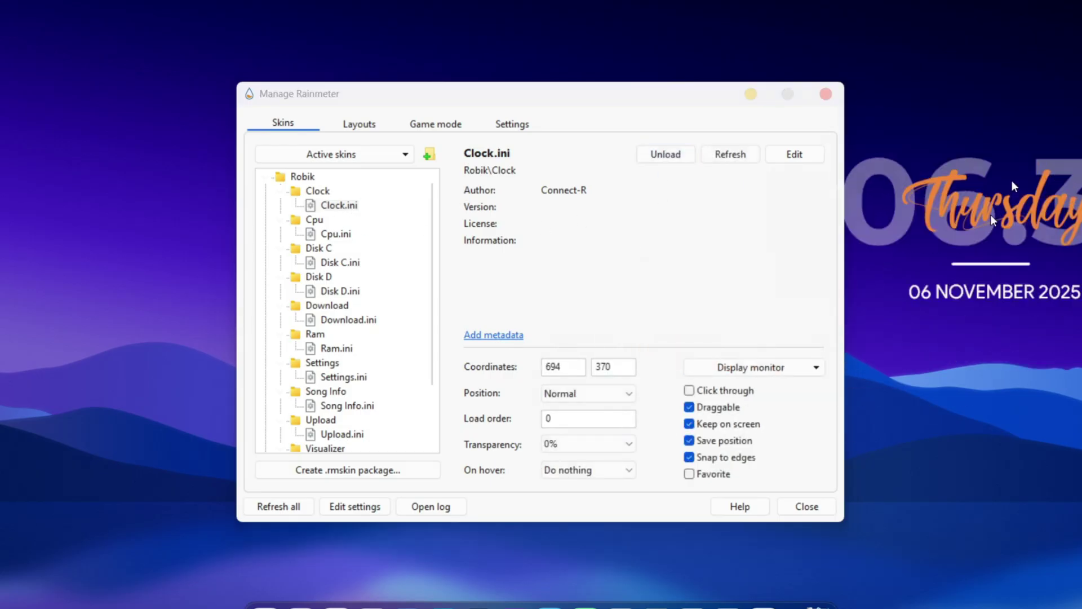
# Load the Robik Settings.ini skin and minimize the Rainmeter manager so the settings widget is clear.
pyautogui.scroll(-1, 316, 298)
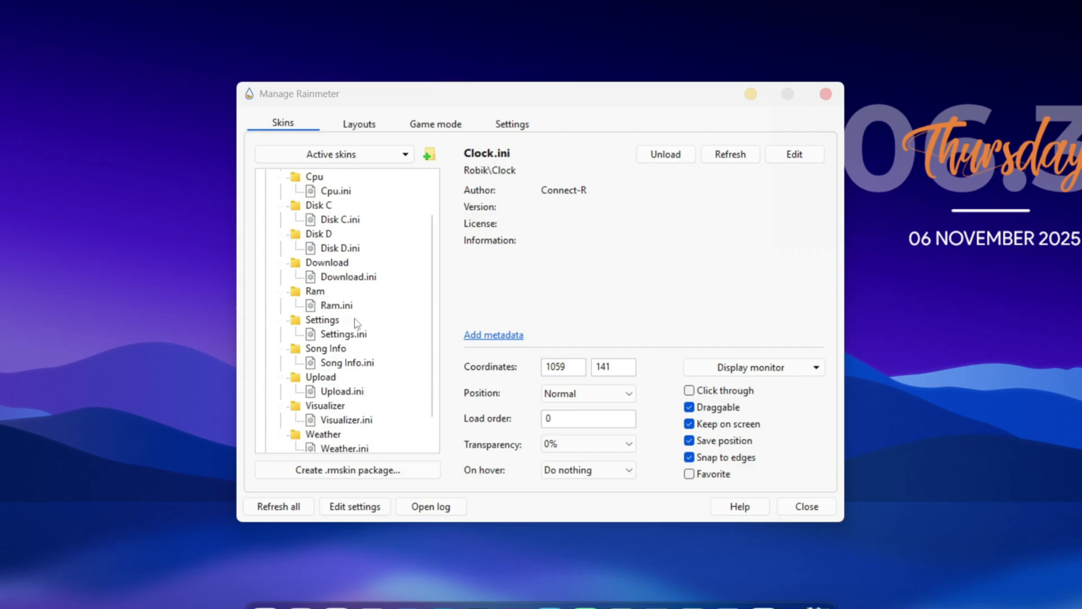
pyautogui.click(341, 336)
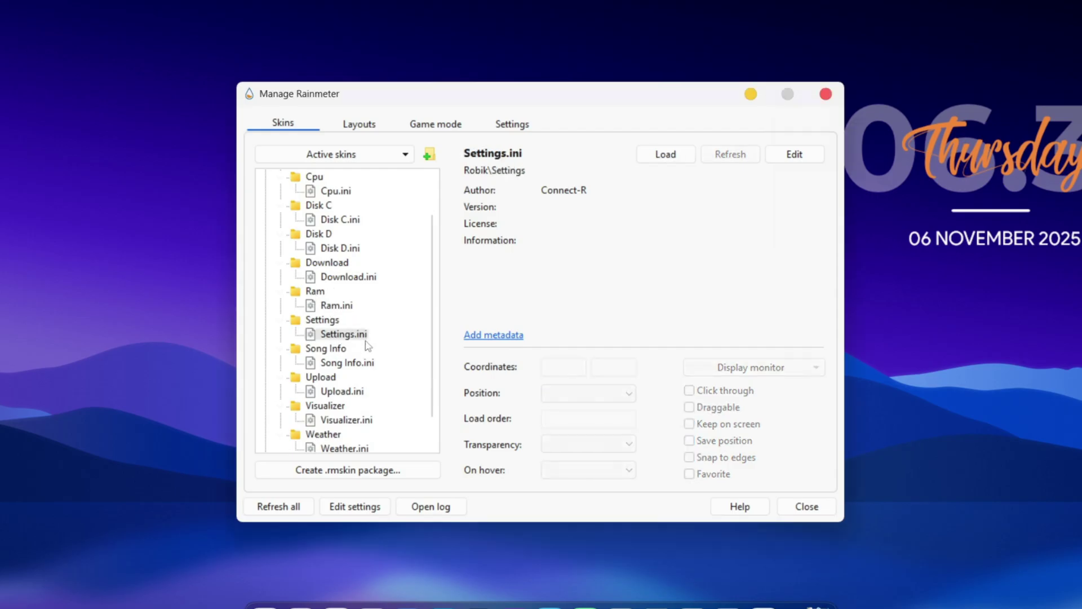
pyautogui.click(665, 154)
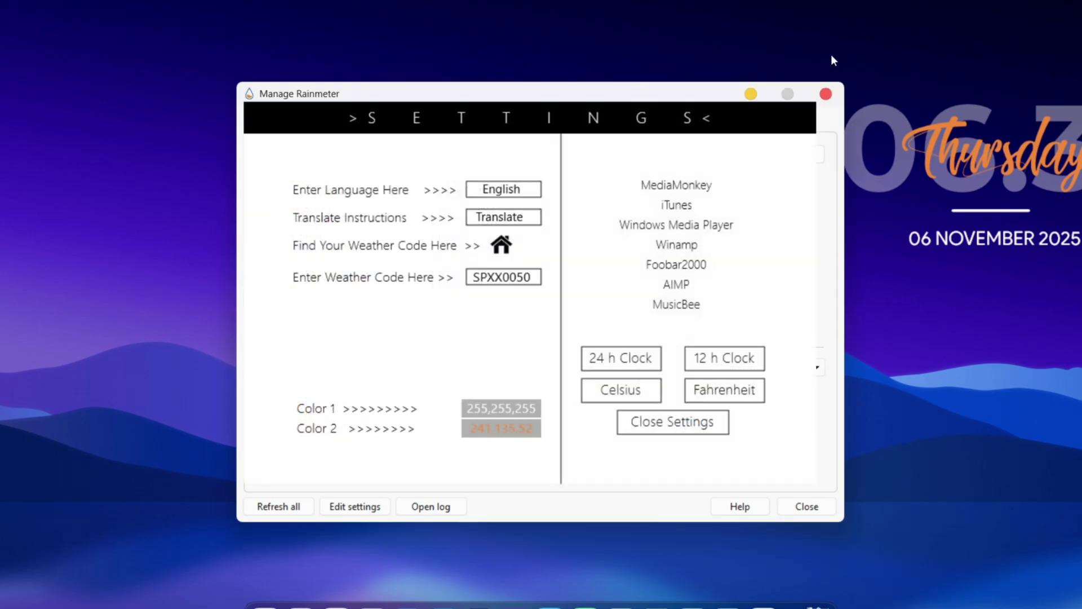
pyautogui.click(751, 94)
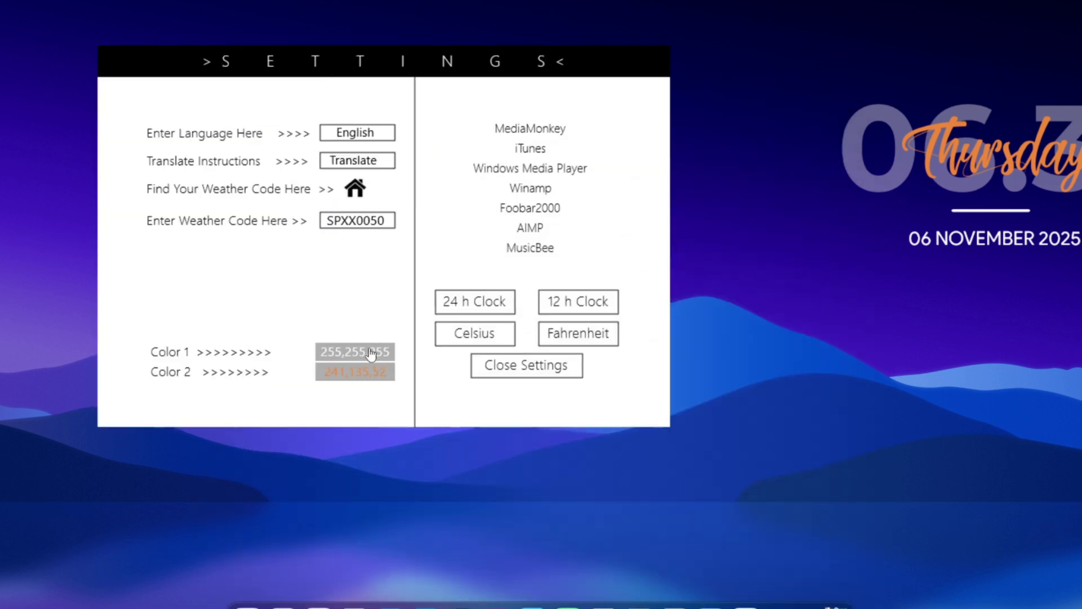
# Dismiss the Color 1 picker, then sample a dark blue from the wallpaper to set Color 2 to 12,53,167.
pyautogui.click(370, 353)
pyautogui.click(626, 459)
pyautogui.click(360, 372)
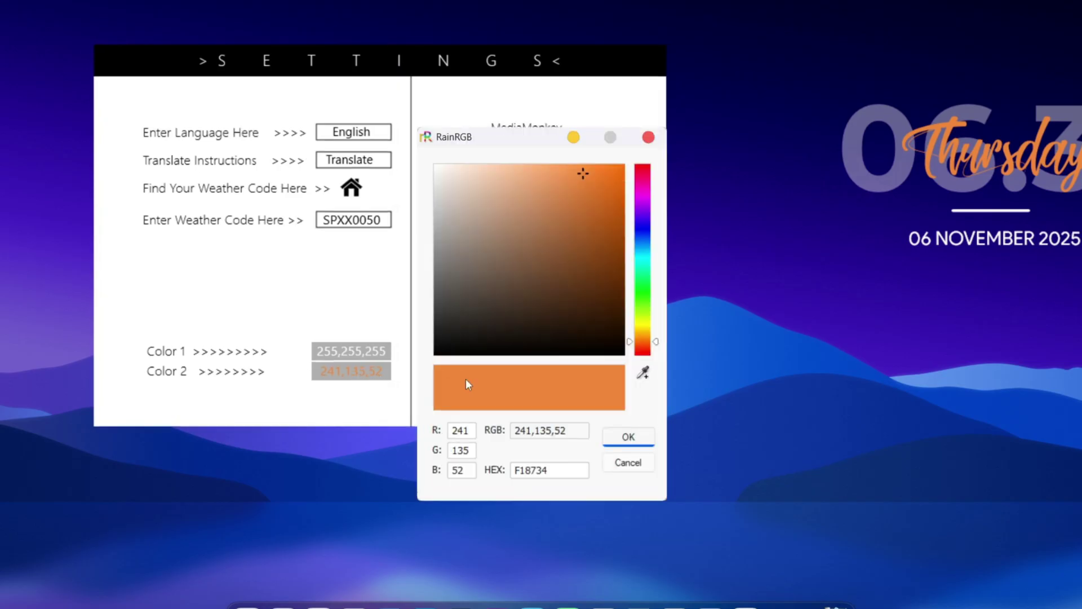
pyautogui.click(642, 372)
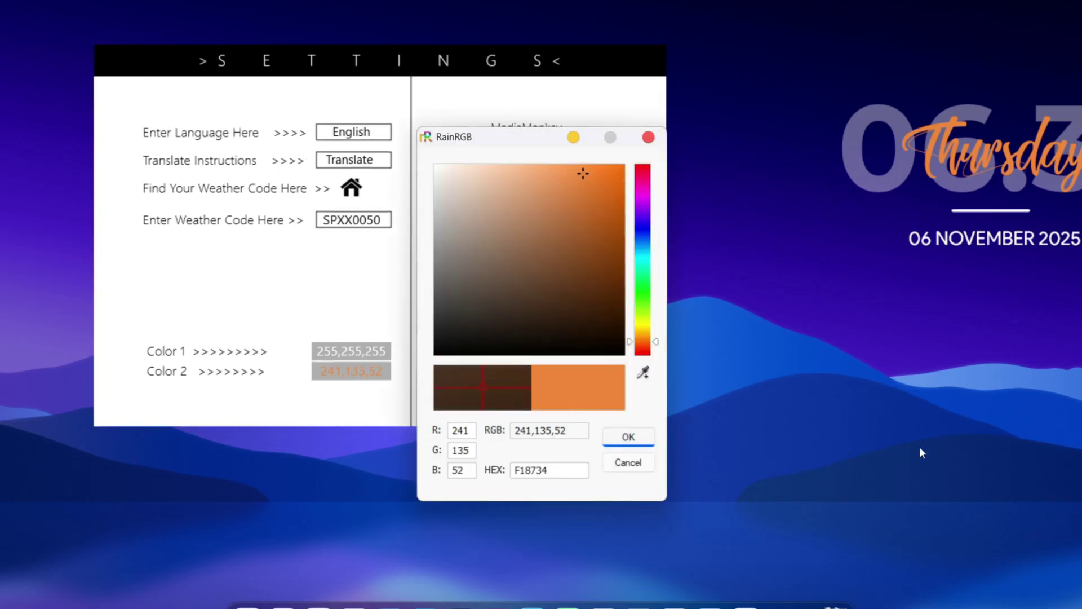
pyautogui.click(992, 501)
pyautogui.click(631, 436)
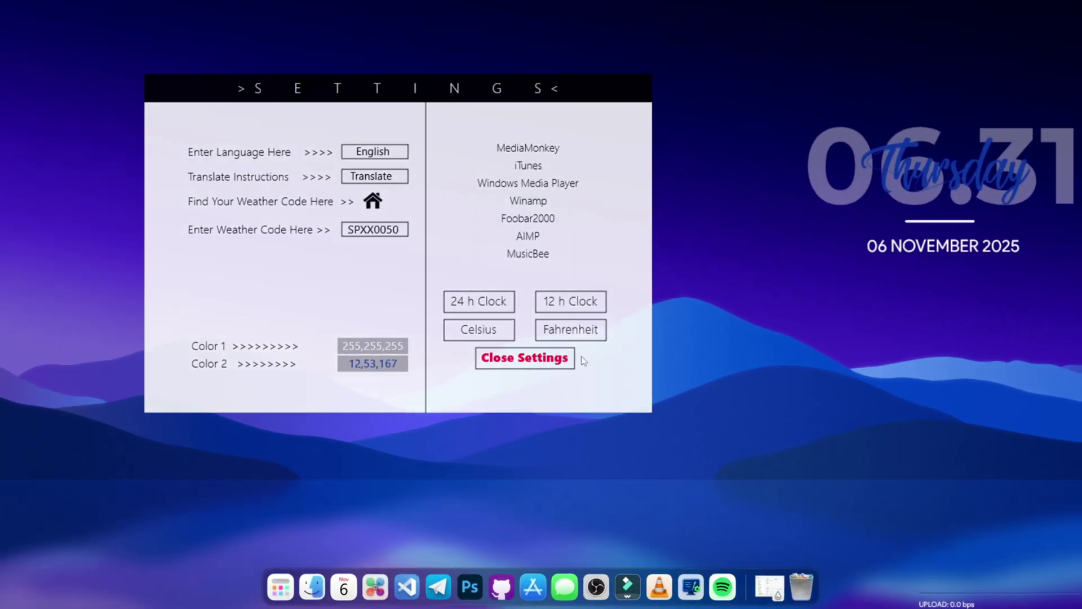
# Close the Robik settings widget and move the clock widget to the middle of the desktop.
pyautogui.click(564, 359)
pyautogui.moveTo(1009, 168); pyautogui.dragTo(592, 272)
# Reopen the Rainmeter manager, load SquarePlayerS4.ini from the SquarePlayer folder, and close the manager.
pyautogui.click(769, 587)
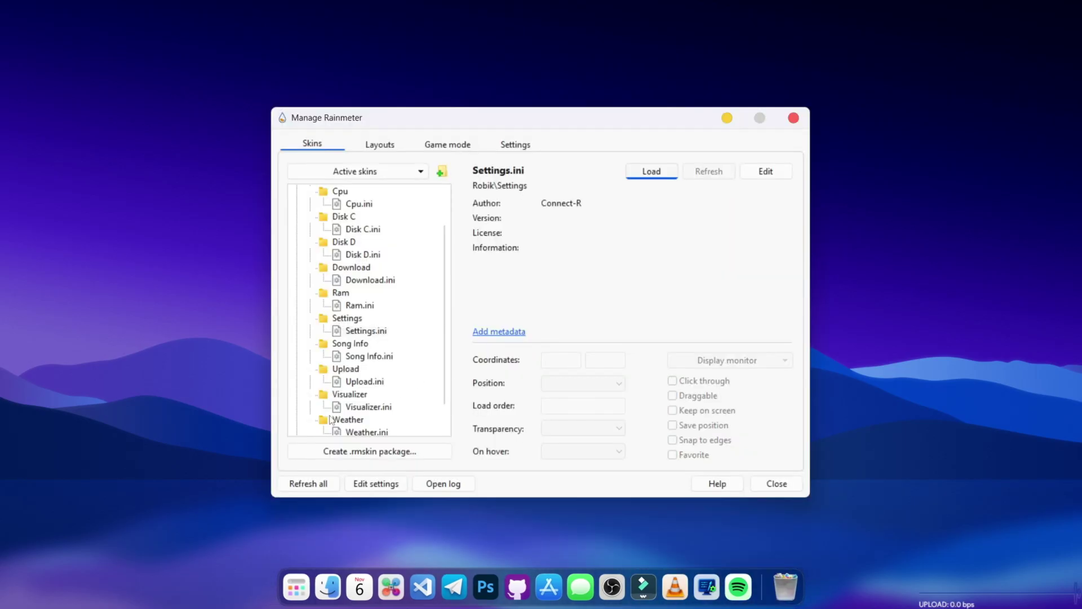
pyautogui.scroll(-1, 329, 420)
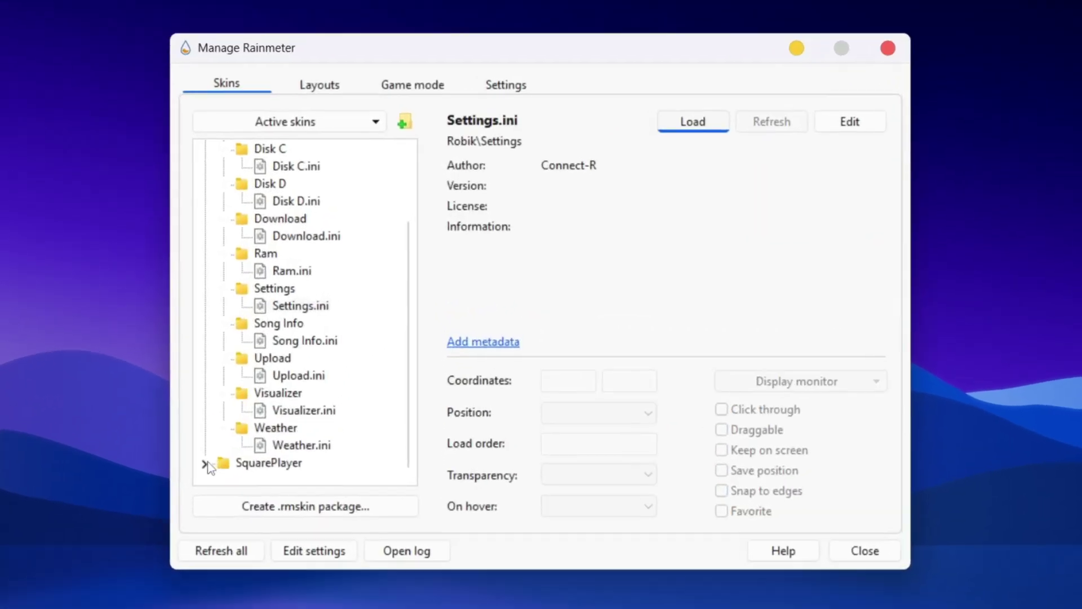
pyautogui.click(281, 428)
pyautogui.click(286, 447)
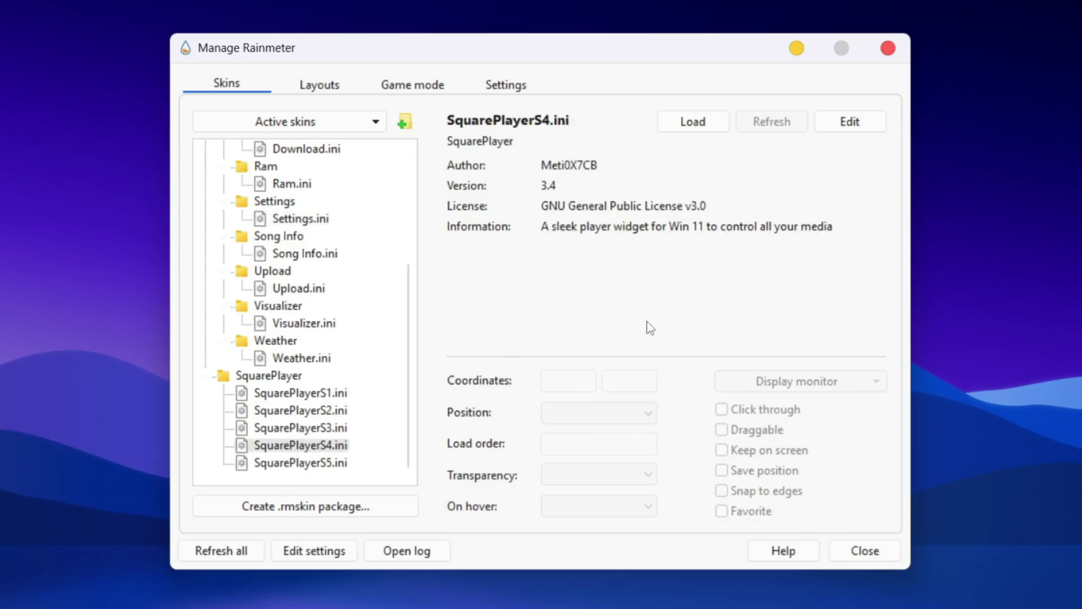
pyautogui.click(693, 121)
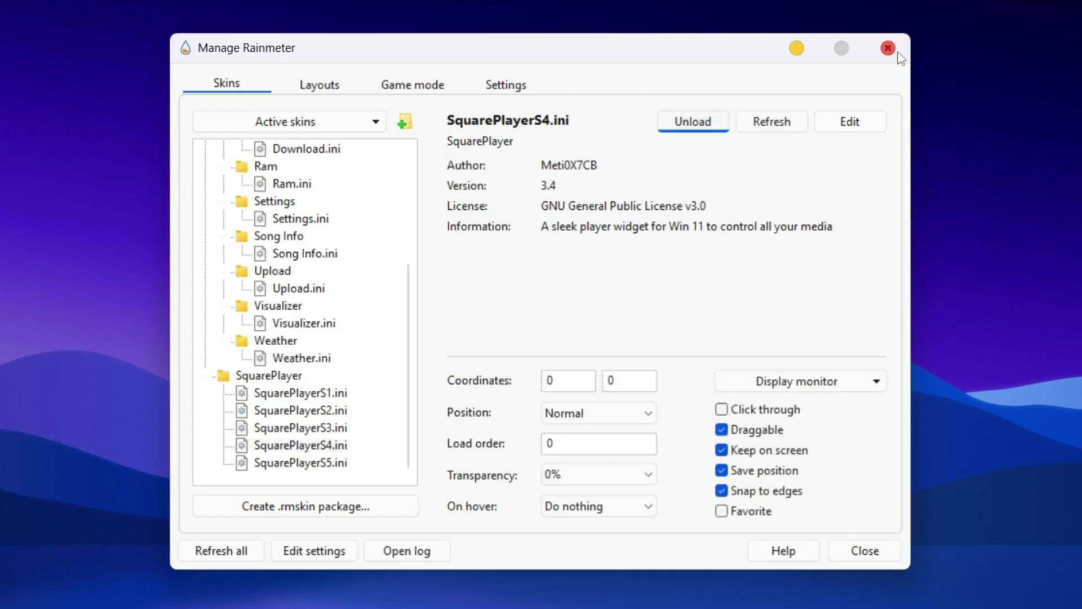
pyautogui.click(888, 48)
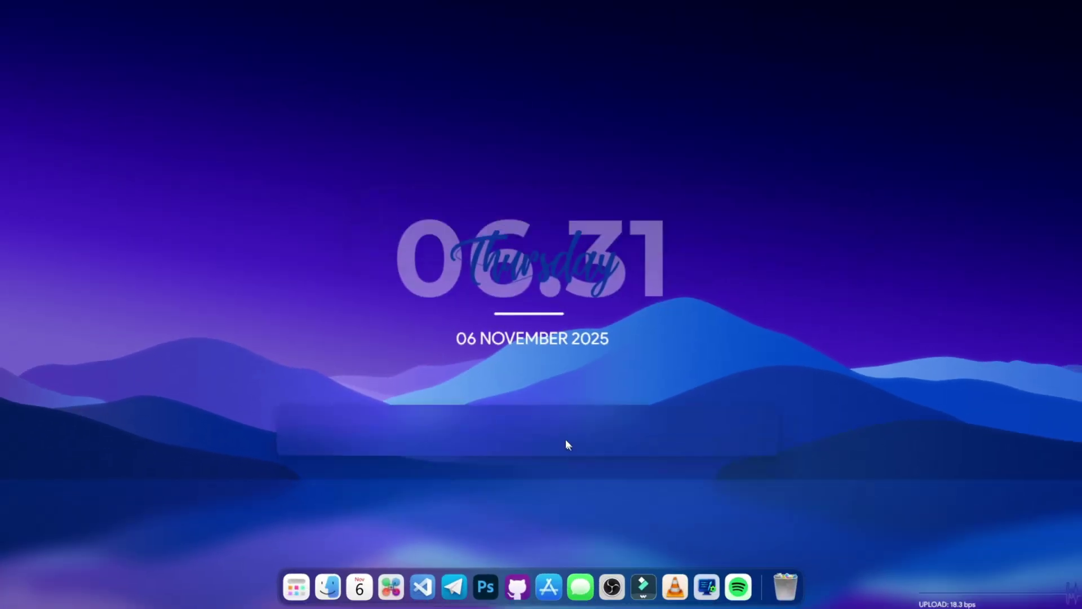
# Move the music player widget down, between the clock and the dock.
pyautogui.moveTo(566, 440); pyautogui.dragTo(556, 430)
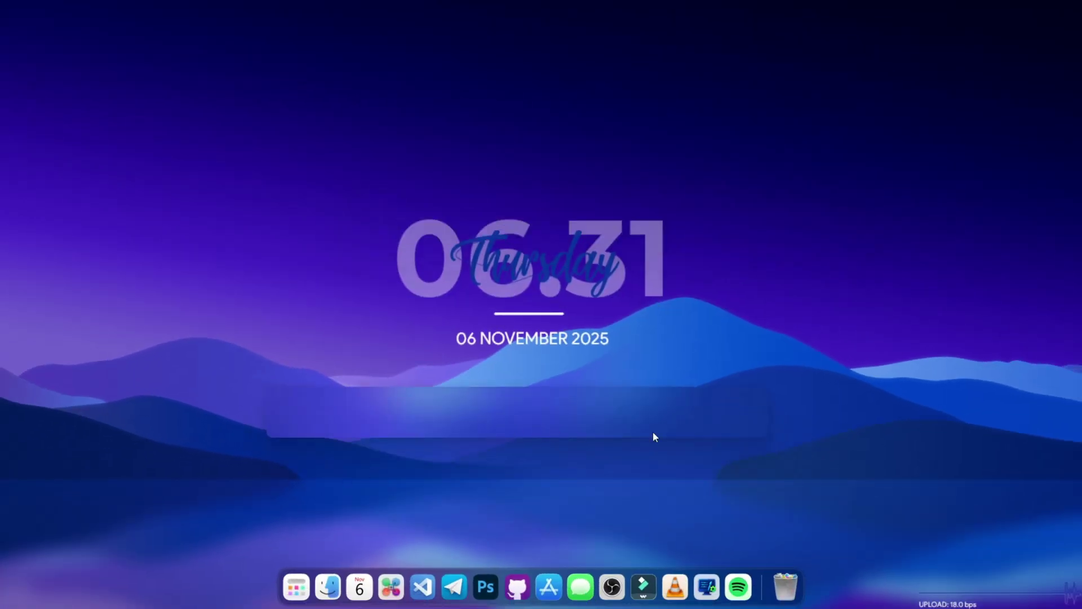
pyautogui.moveTo(354, 417); pyautogui.dragTo(351, 472)
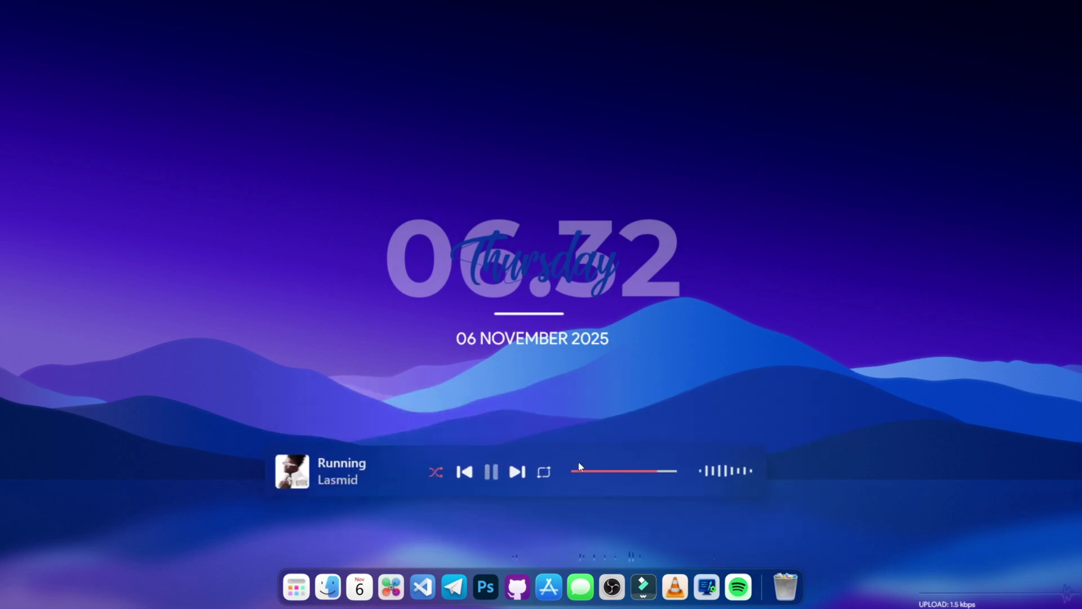
# Open the SquarePlayer skin file for editing, set Scale to 1.0, save it, and leave the editor.
pyautogui.rightClick(394, 472)
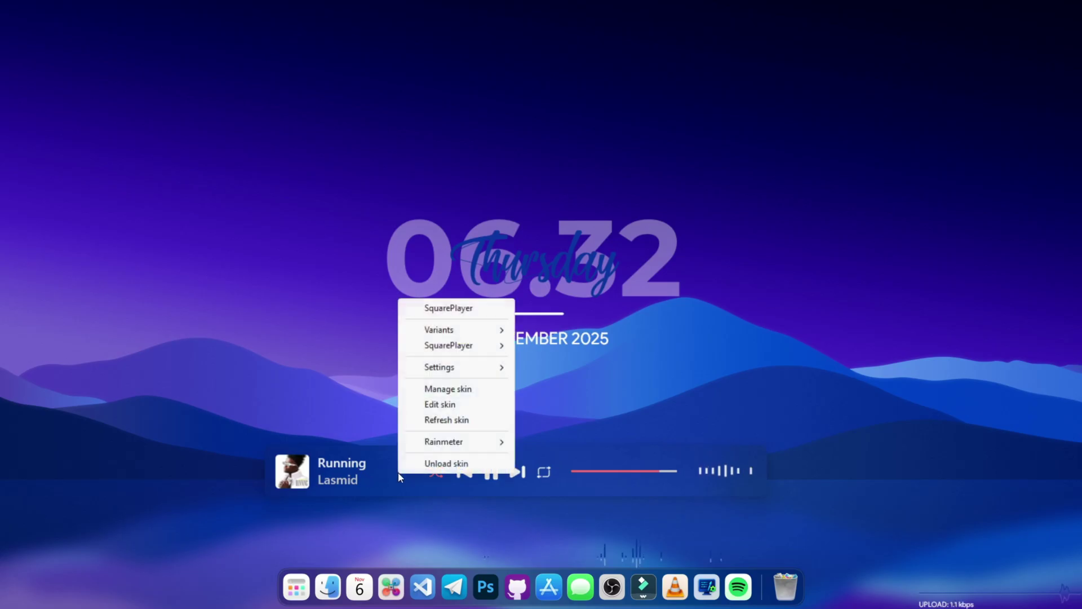
pyautogui.click(465, 403)
pyautogui.click(107, 331)
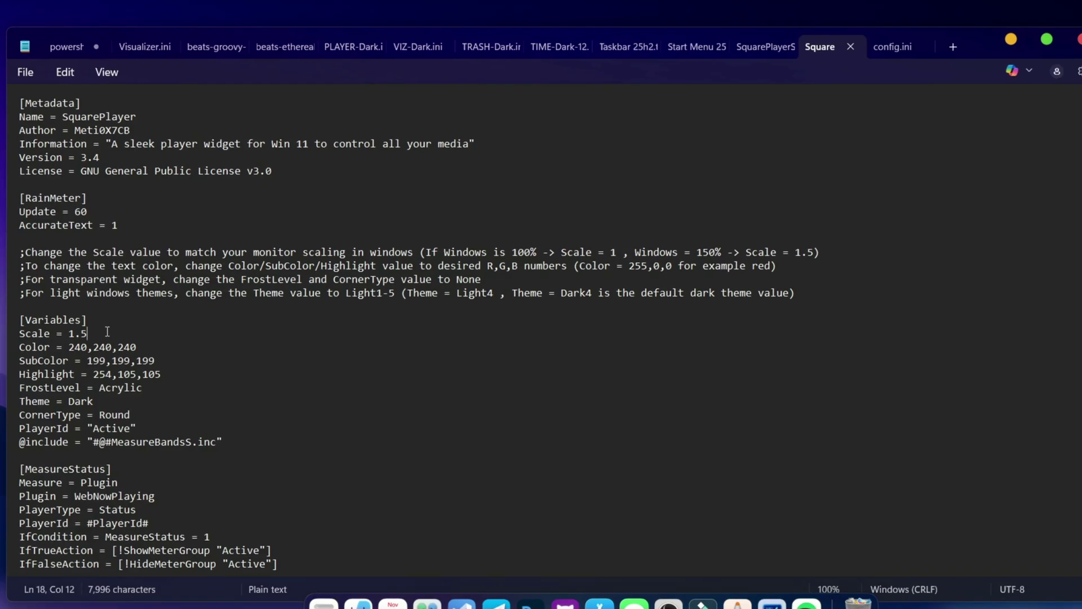
pyautogui.press('BackSpace')
pyautogui.write('0')
pyautogui.hotkey('ctrl', 's')
pyautogui.press('Escape')
pyautogui.click(509, 375)
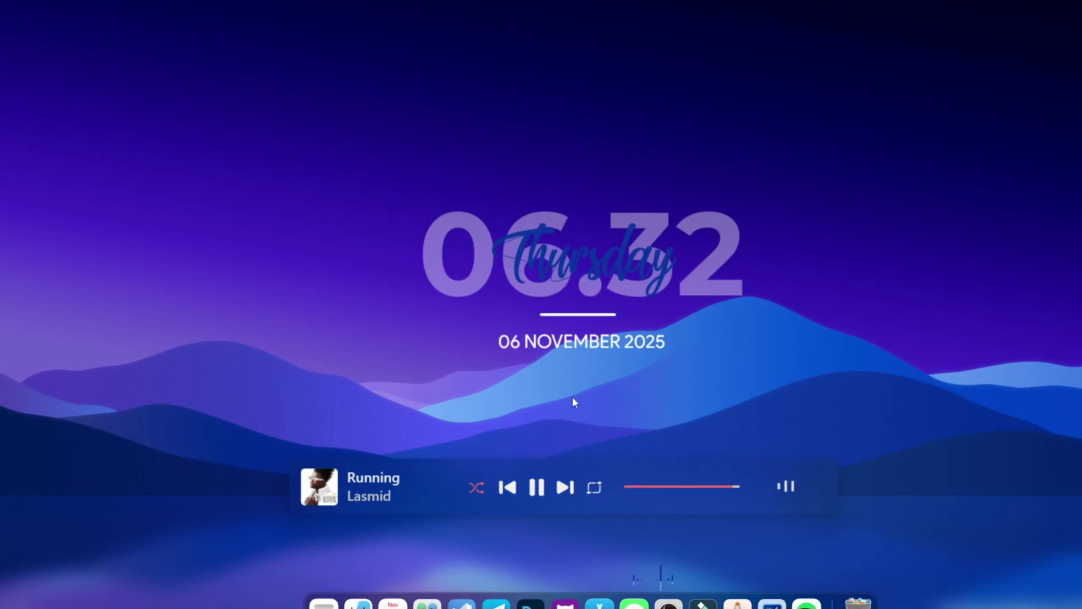
# Refresh the SquarePlayer skin and move the player widget to the center, just above the dock.
pyautogui.rightClick(394, 466)
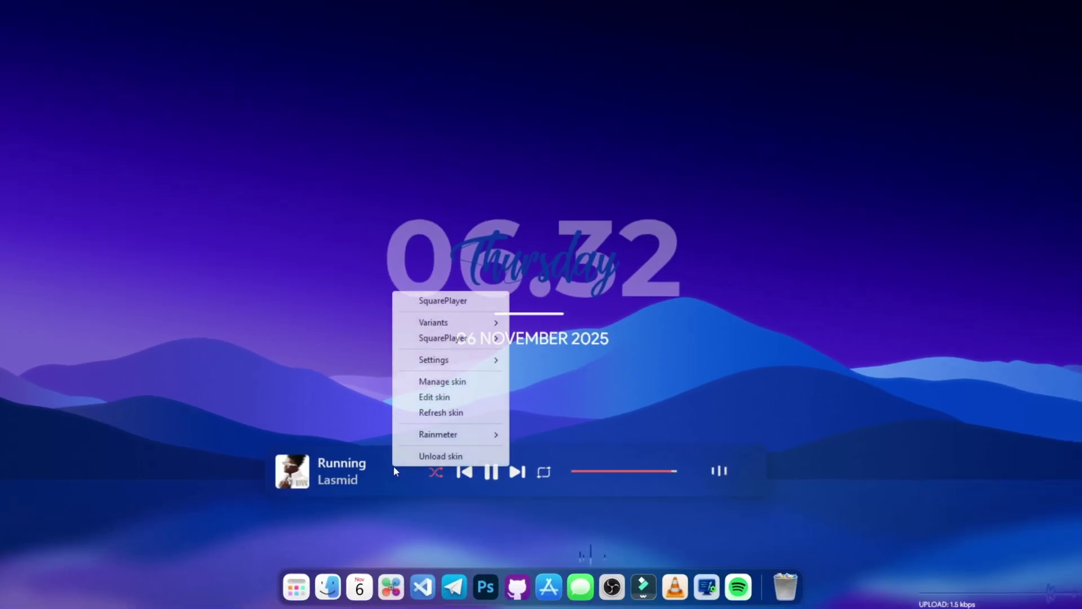
pyautogui.click(473, 412)
pyautogui.moveTo(359, 465); pyautogui.dragTo(455, 543)
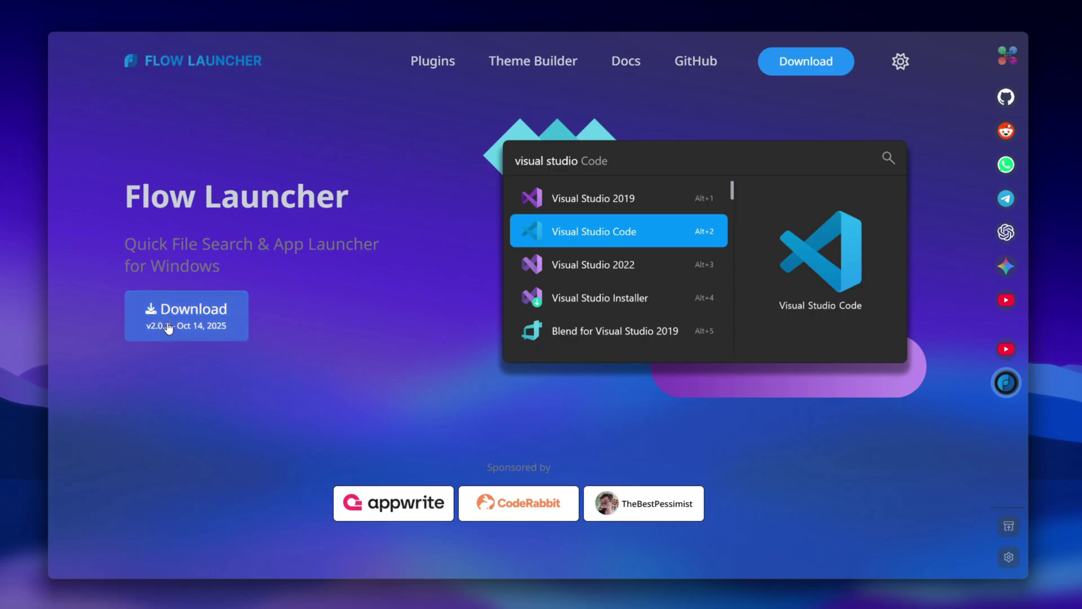
# Download the Flow Launcher EXE installer from its website and close the Desktop folder window.
pyautogui.click(173, 321)
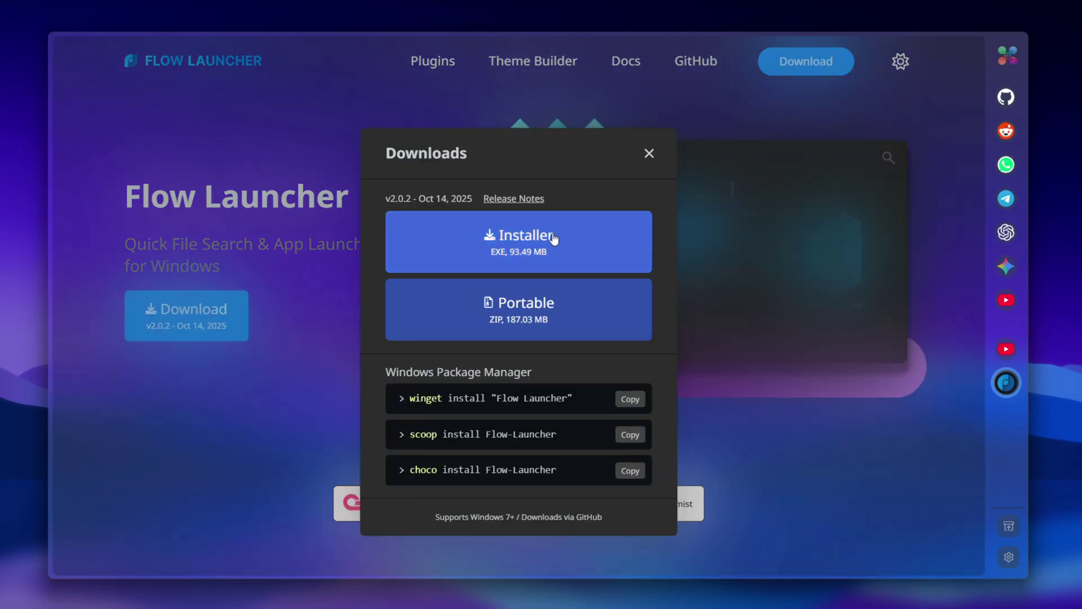
pyautogui.click(550, 237)
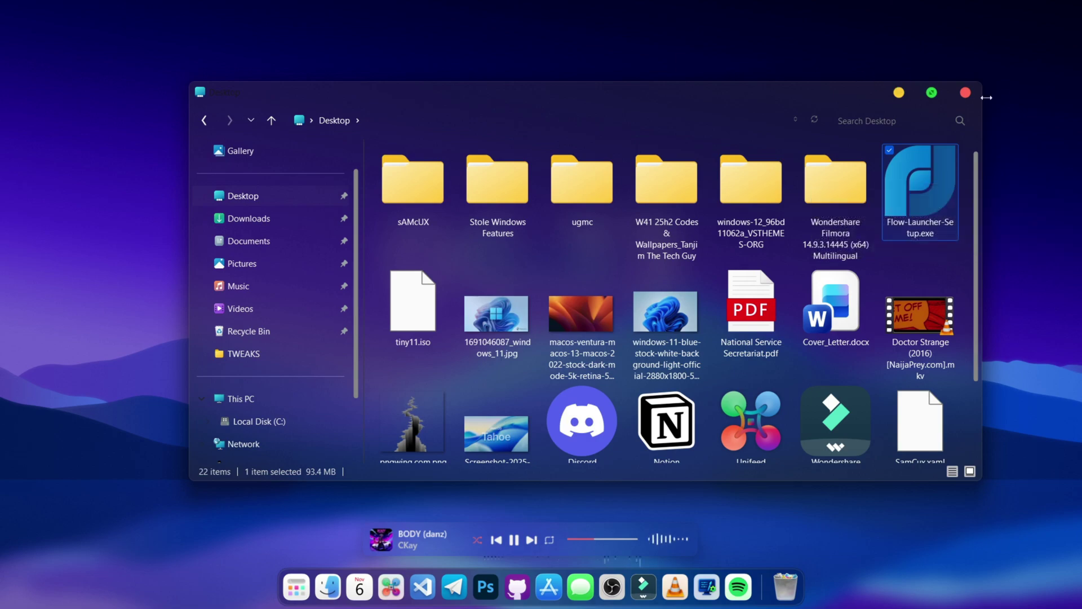
pyautogui.click(968, 94)
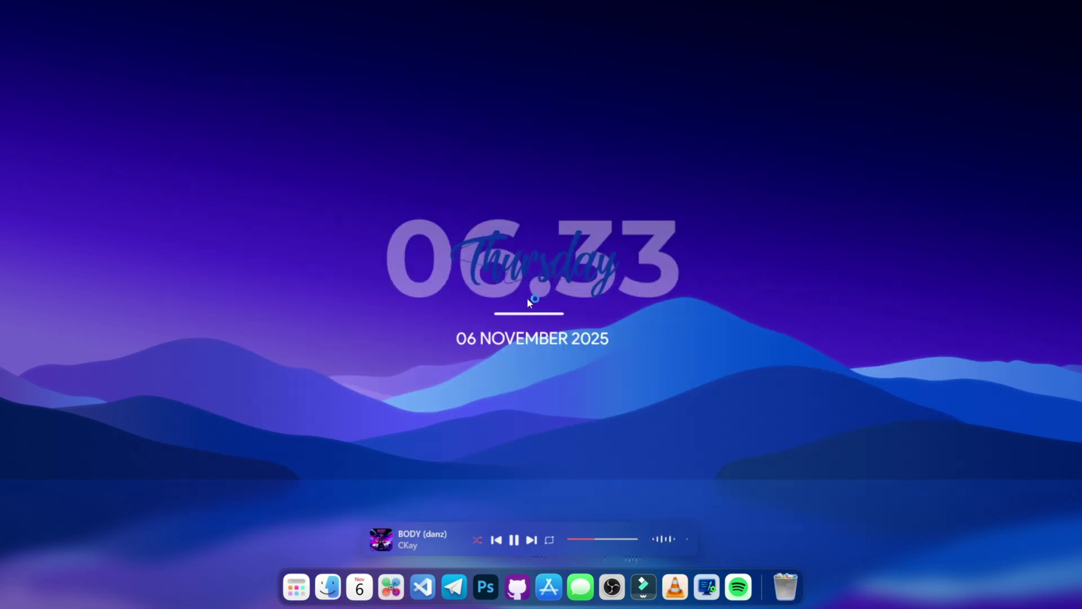
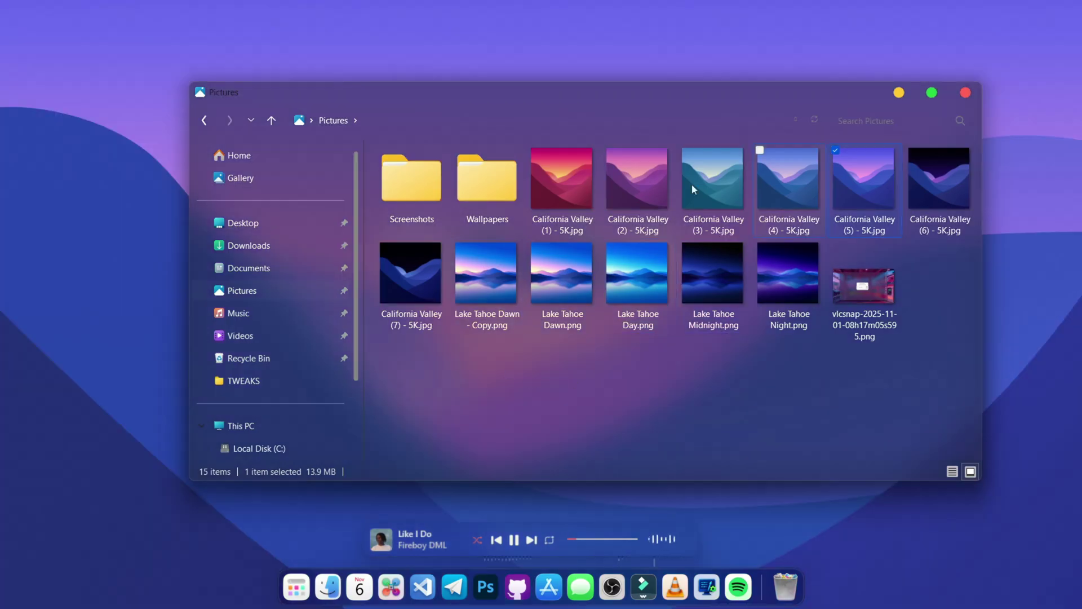
# Show the desktop and open the MyDockFinder settings from the dock.
pyautogui.press('super+d')
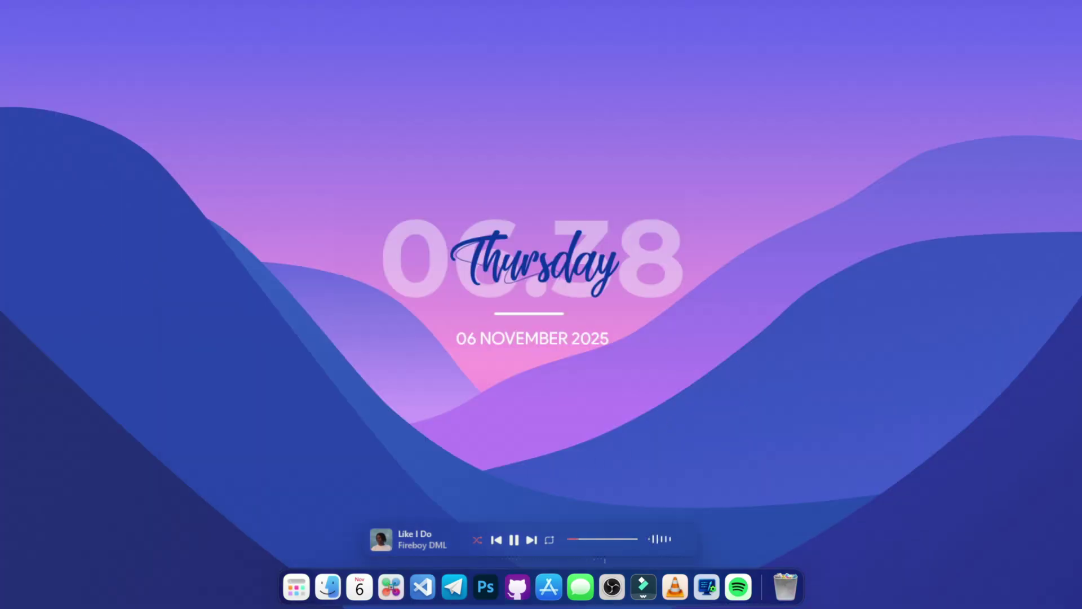
pyautogui.rightClick(760, 579)
pyautogui.click(791, 527)
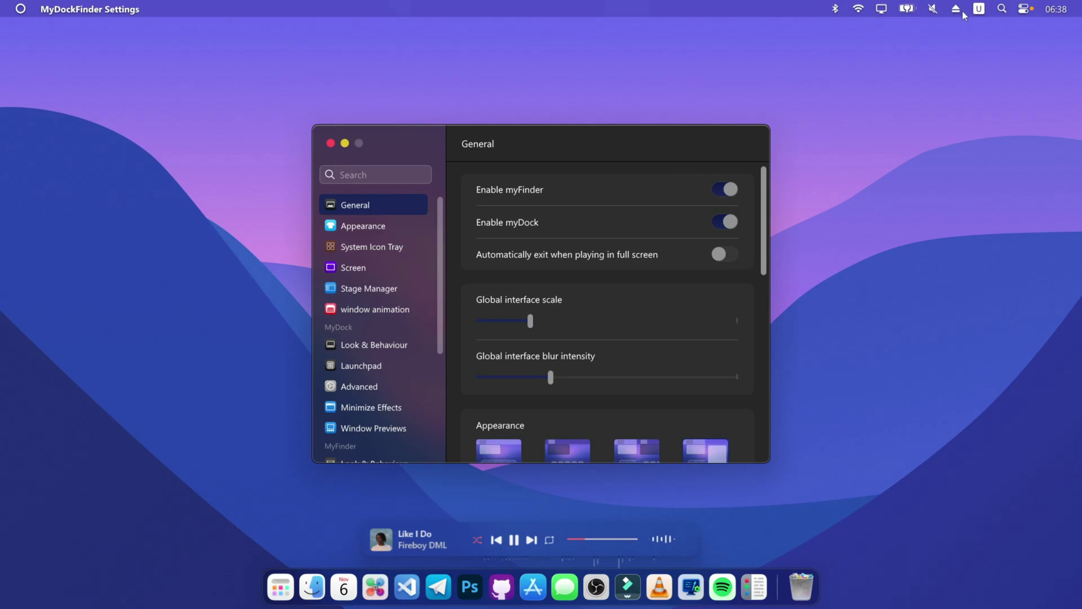
# Open the menu bar's control center, set the display brightness to maximum, and toggle Stage Manager.
pyautogui.click(1023, 10)
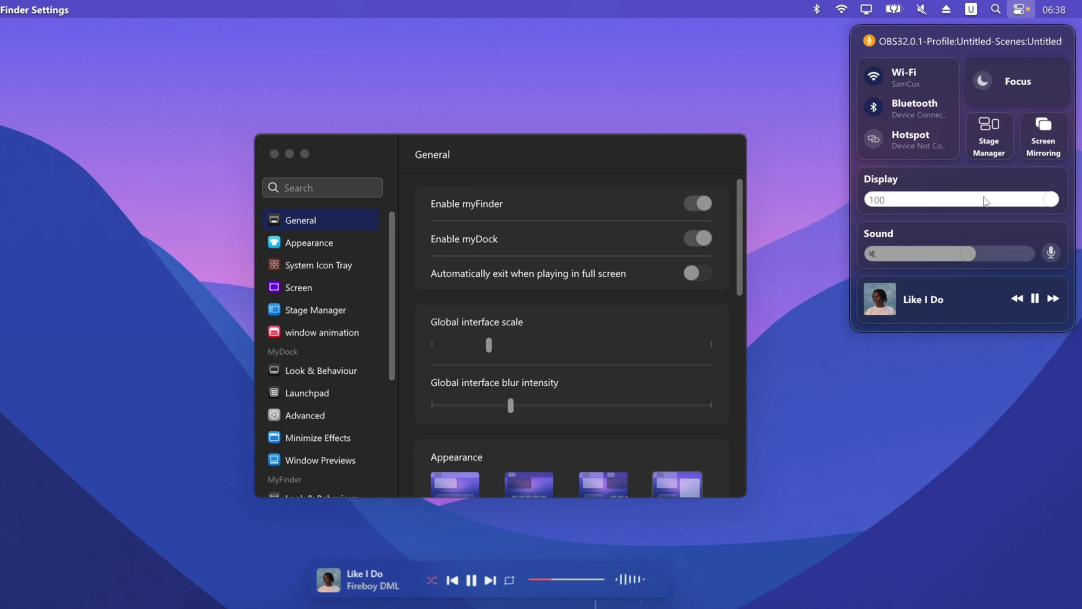
pyautogui.moveTo(1049, 200); pyautogui.dragTo(1080, 181)
pyautogui.click(988, 137)
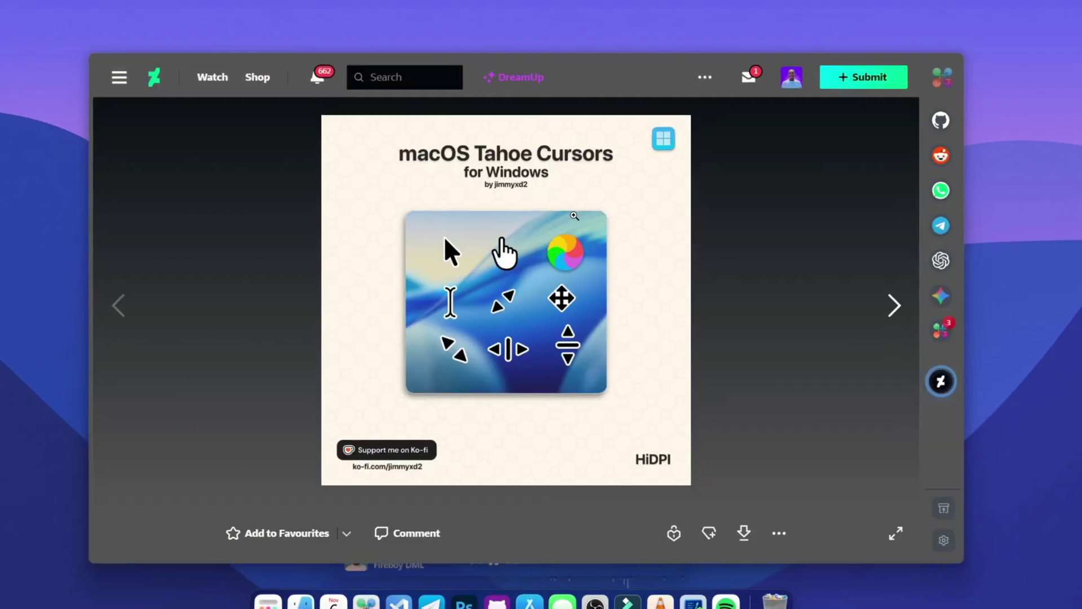
# View the macOS Tahoe Cursors for Windows preview image on DeviantArt at full size, then leave it.
pyautogui.click(547, 263)
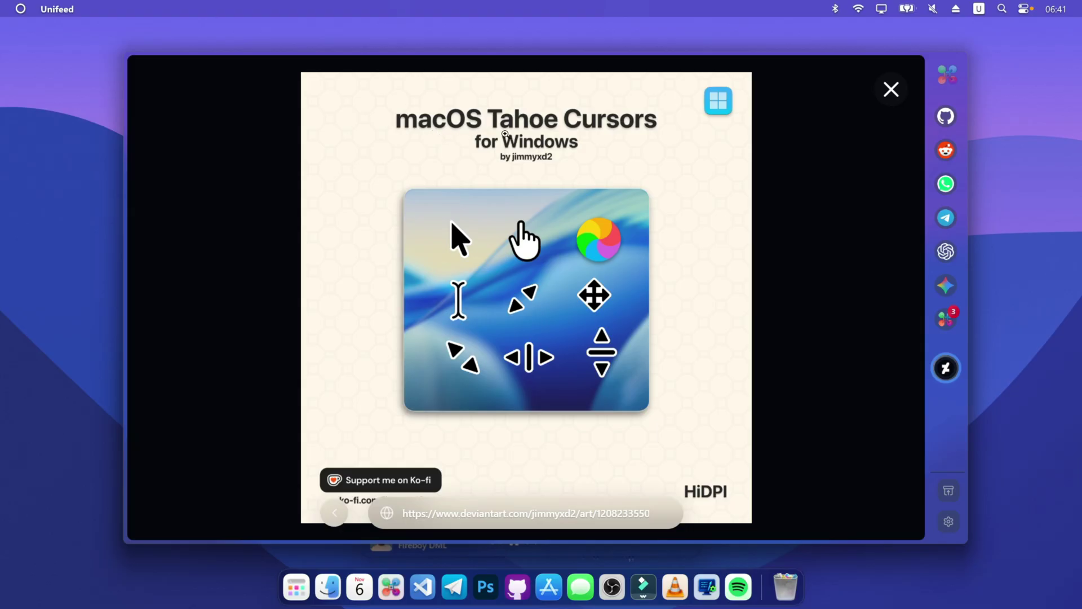
pyautogui.click(948, 68)
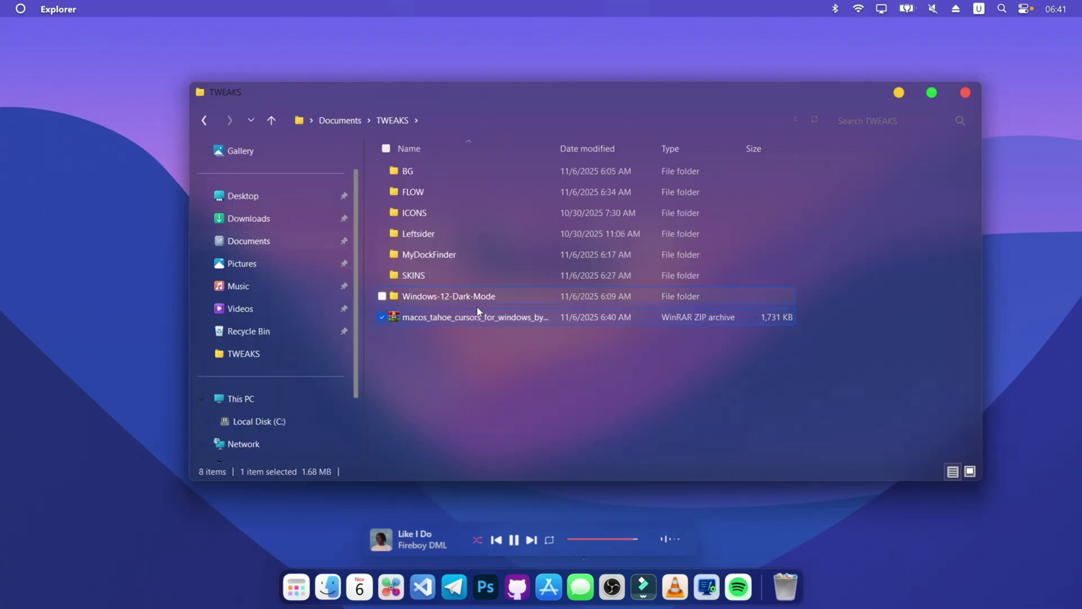
# Extract the downloaded macOS Tahoe cursors ZIP archive into its own folder inside TWEAKS using WinRAR.
pyautogui.moveTo(477, 307); pyautogui.dragTo(468, 361)
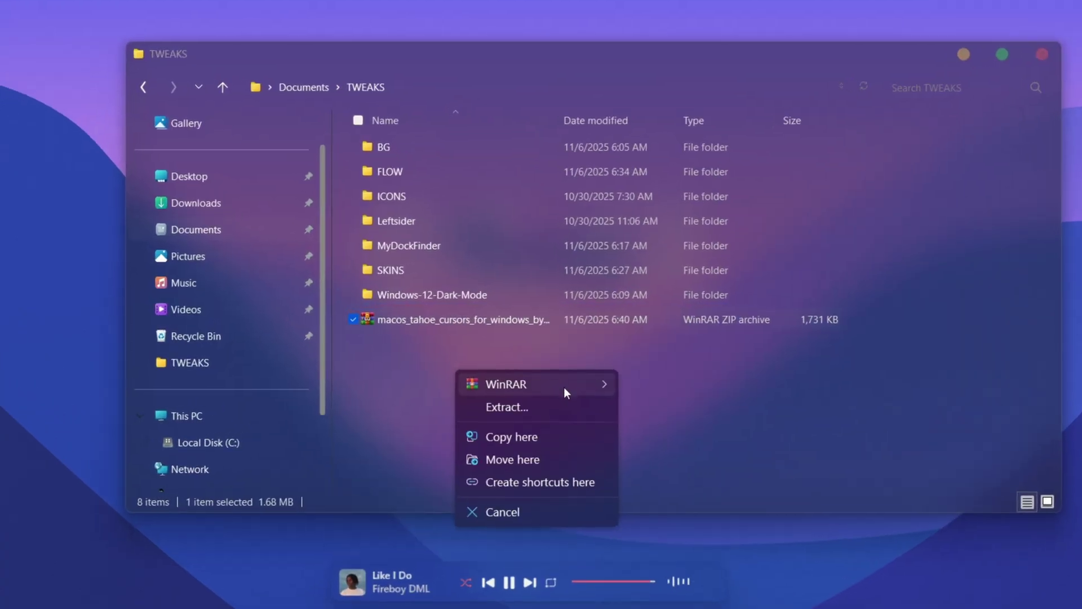
pyautogui.moveTo(566, 388)
pyautogui.click(676, 433)
# In the extracted cursor folder, open MacOS Tahoe Cursors, Tailless, and With Shadow to reach the cursor files.
pyautogui.doubleClick(389, 241)
pyautogui.doubleClick(467, 147)
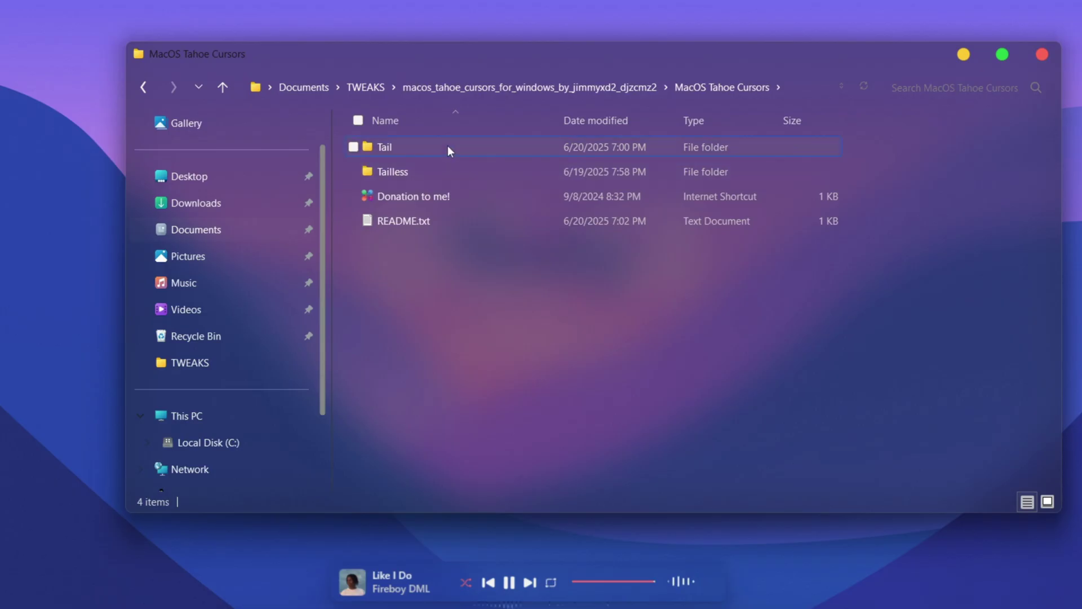
pyautogui.doubleClick(417, 172)
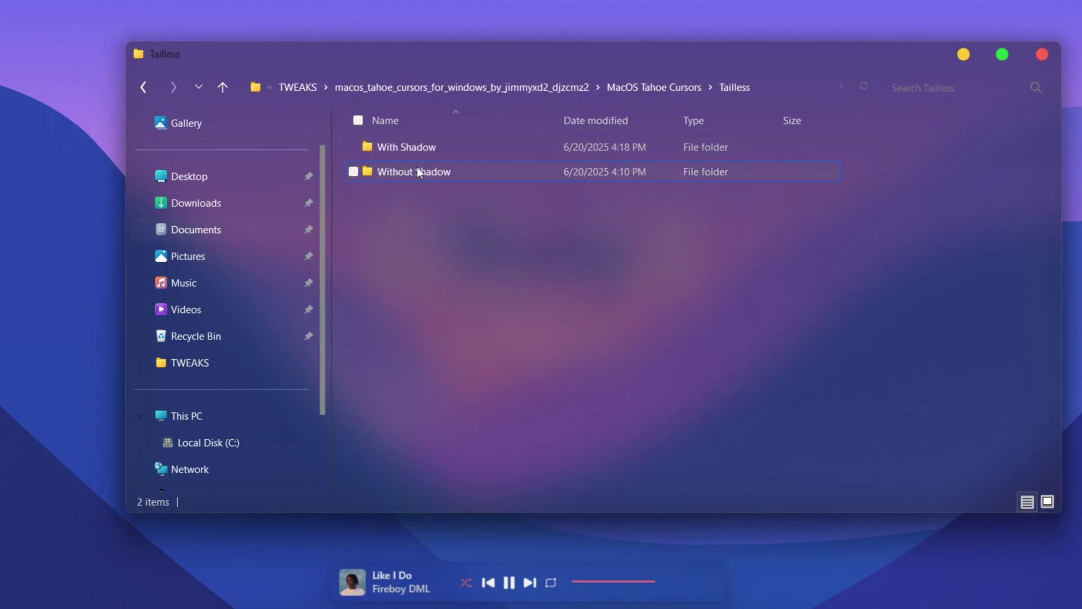
pyautogui.doubleClick(453, 150)
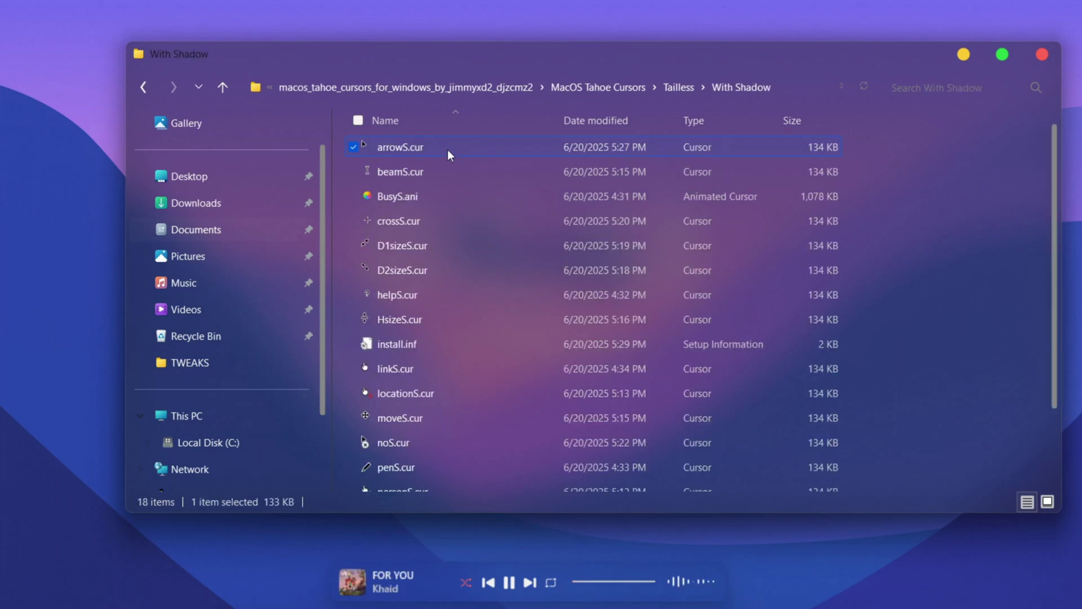
# Install the tailless, shadowed cursor scheme from install.inf in the With Shadow folder.
pyautogui.click(433, 344)
pyautogui.rightClick(478, 345)
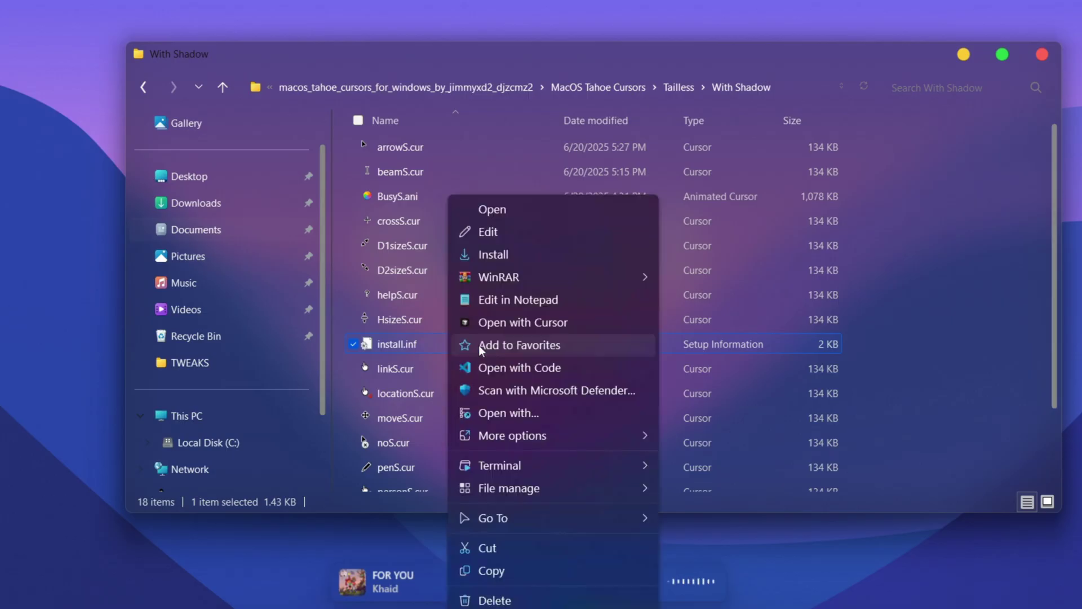
pyautogui.click(506, 256)
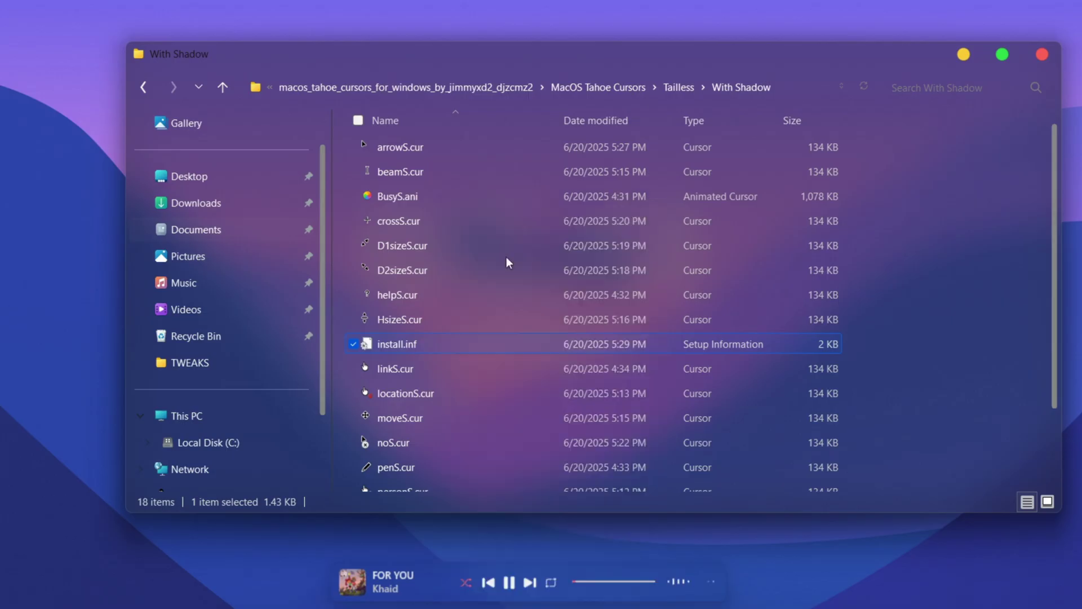
# Close the cursor folder and open the additional mouse settings from the Mouse page in Windows Settings.
pyautogui.click(1038, 58)
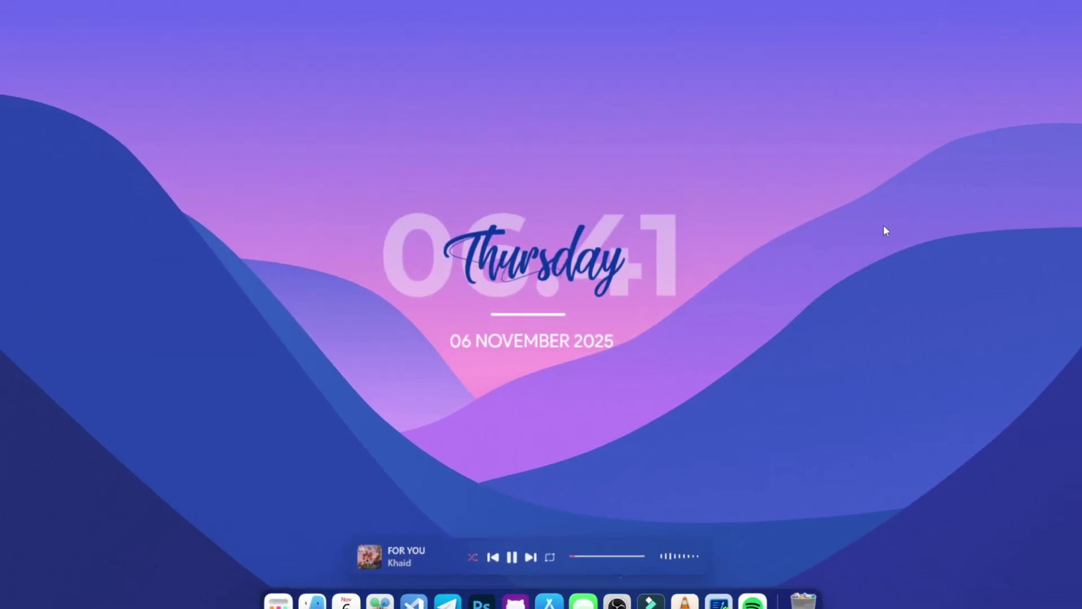
pyautogui.press('super+i')
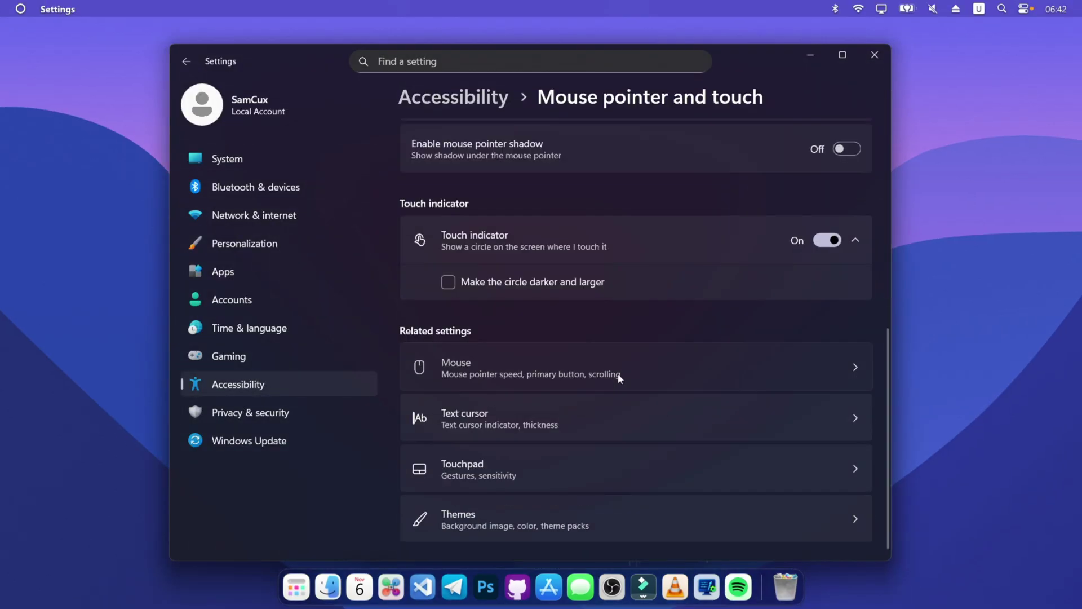
pyautogui.click(620, 373)
pyautogui.scroll(-5, 621, 375)
pyautogui.scroll(-1, 620, 373)
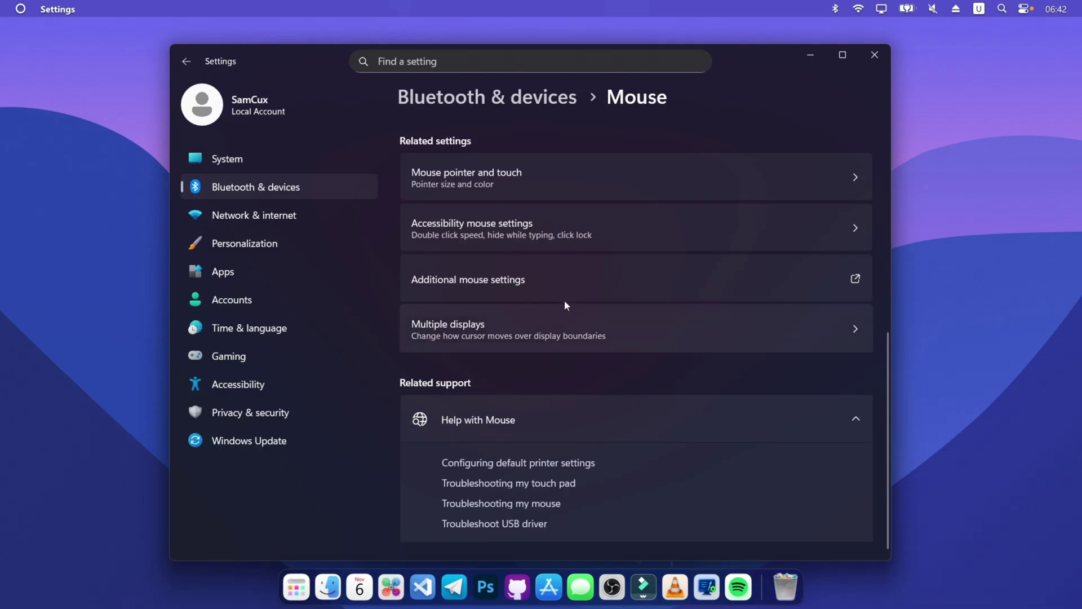
pyautogui.click(536, 276)
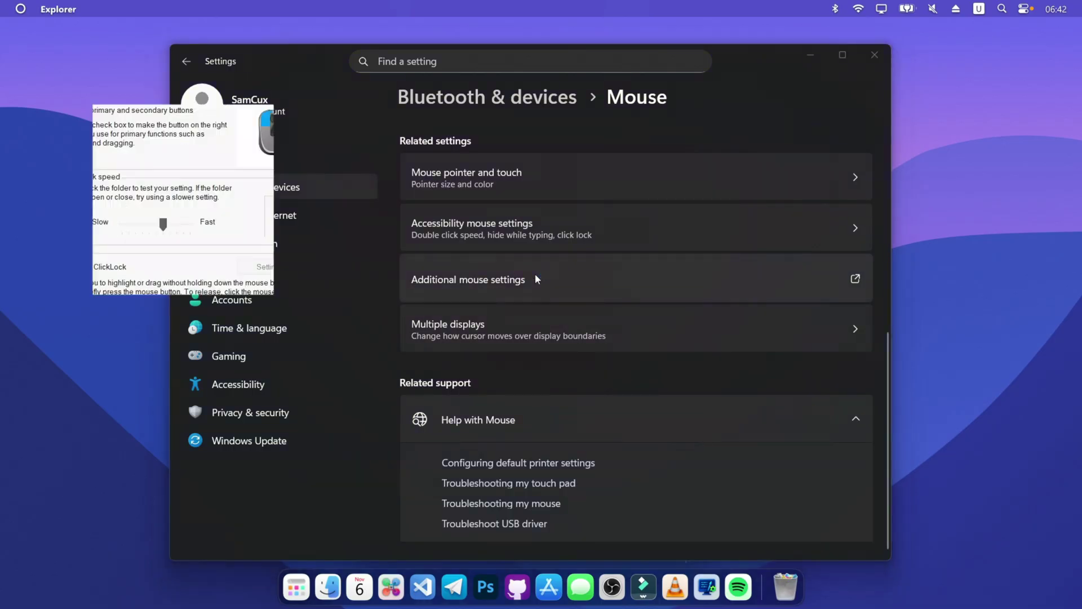
# Apply the MacOS Tahoe Tailless Cursor (With Shadow) pointer scheme in Mouse Properties and close Settings.
pyautogui.click(87, 89)
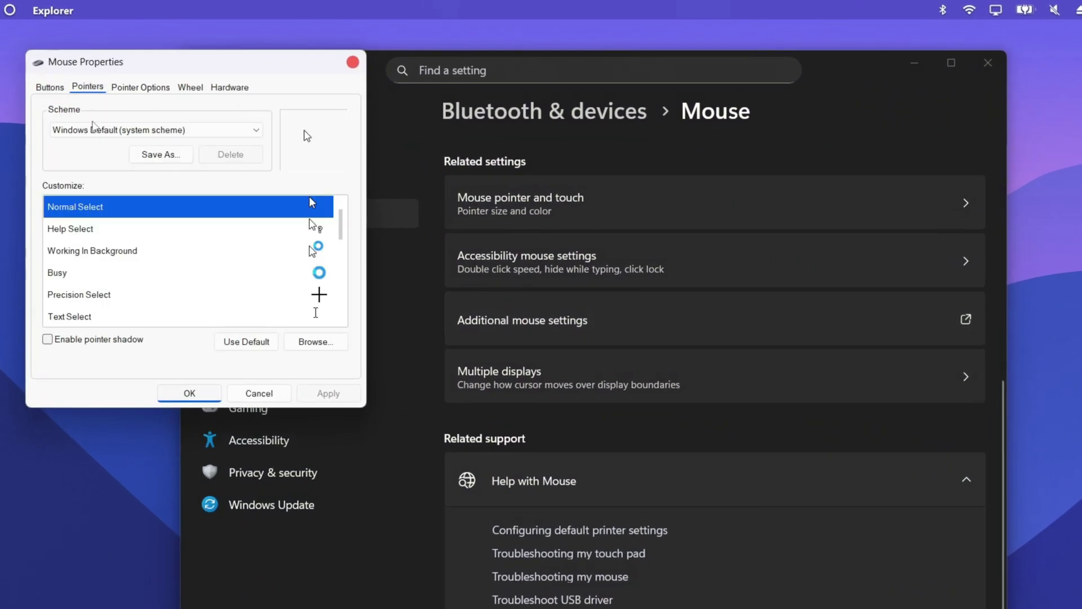
pyautogui.click(201, 131)
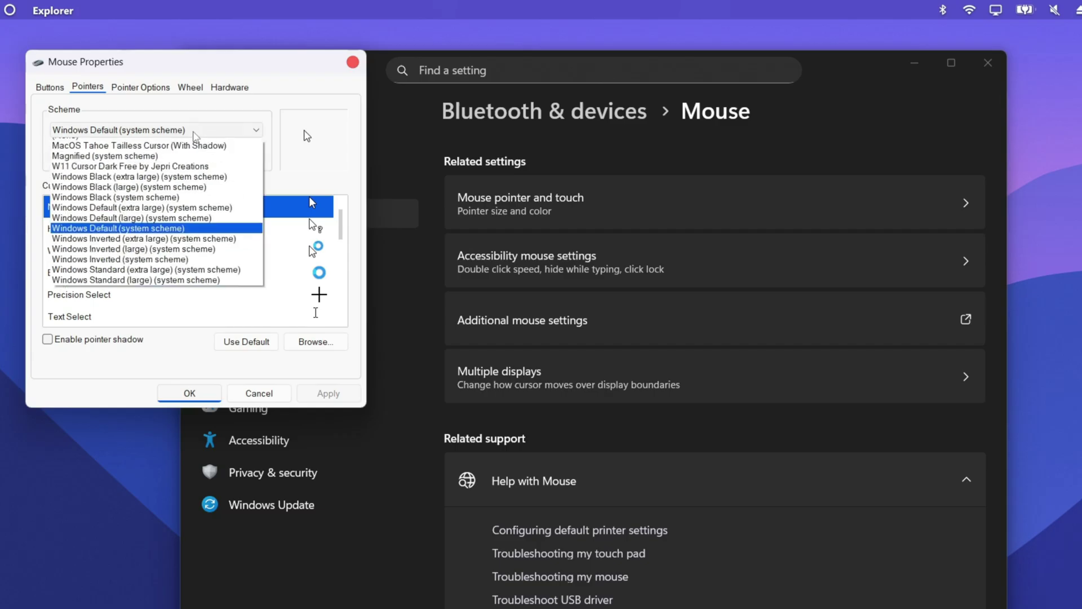
pyautogui.click(84, 154)
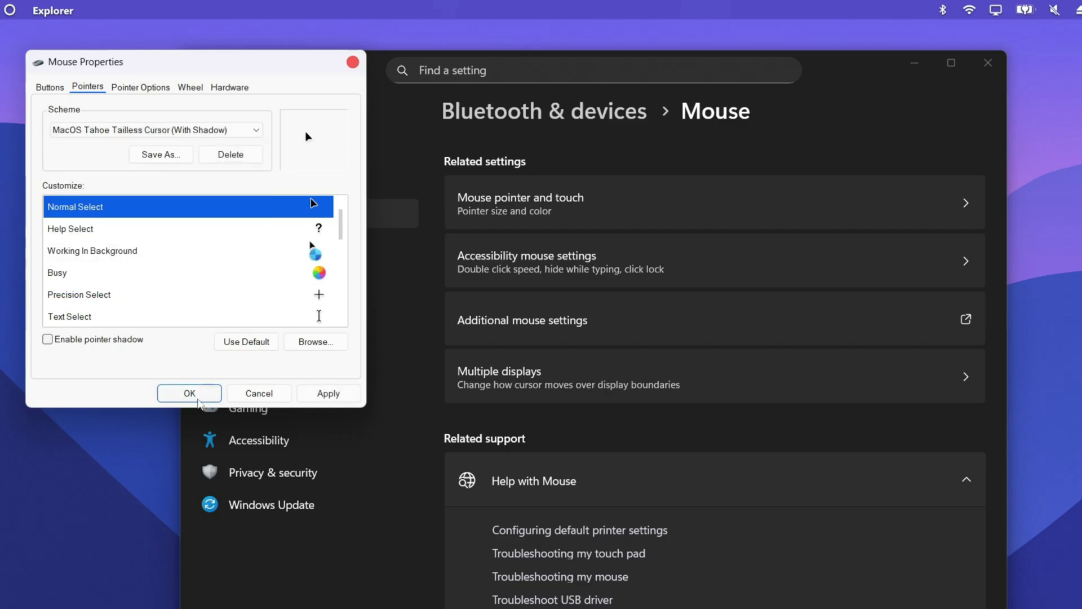
pyautogui.click(198, 400)
pyautogui.click(672, 425)
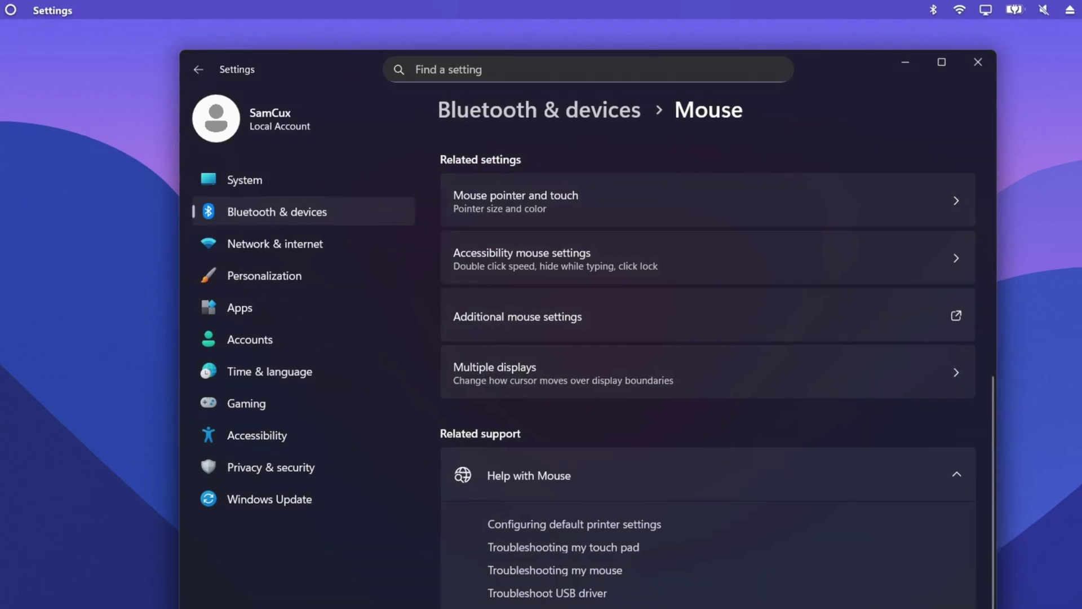
pyautogui.click(978, 62)
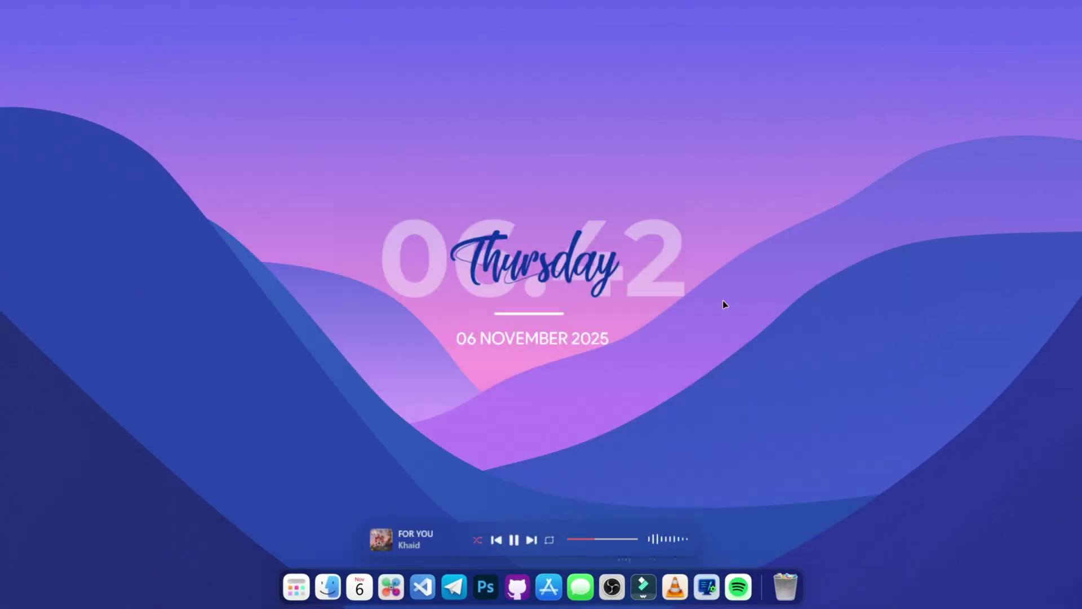
pyautogui.hotkey('shift', 'F10')
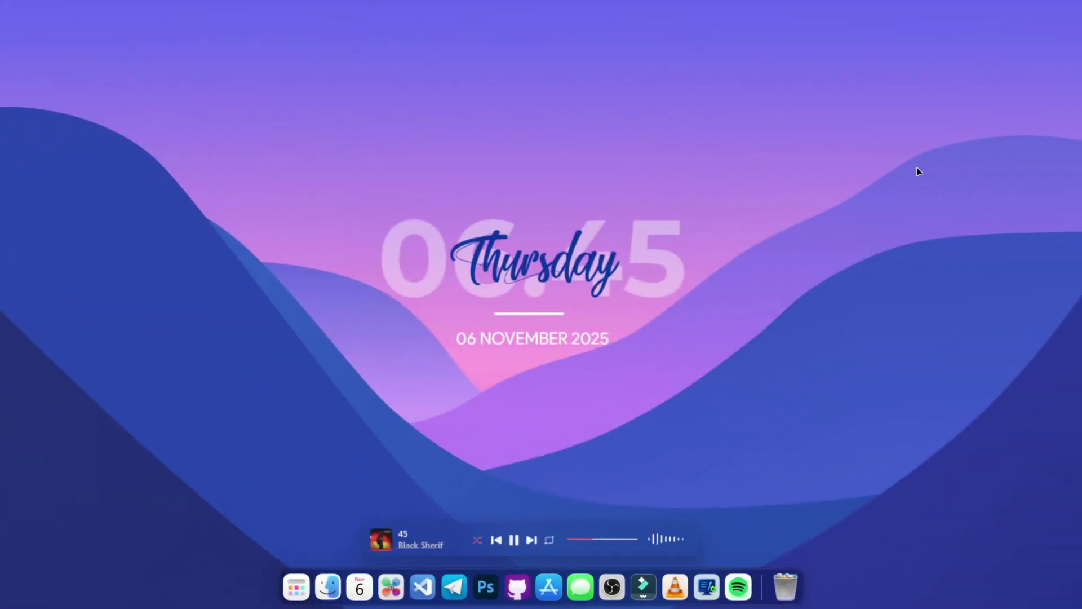
# Run the MyDockFinder uninstaller from the About page of its settings, confirm it, and close the settings window.
pyautogui.rightClick(764, 586)
pyautogui.click(801, 525)
pyautogui.scroll(-5, 381, 389)
pyautogui.click(365, 446)
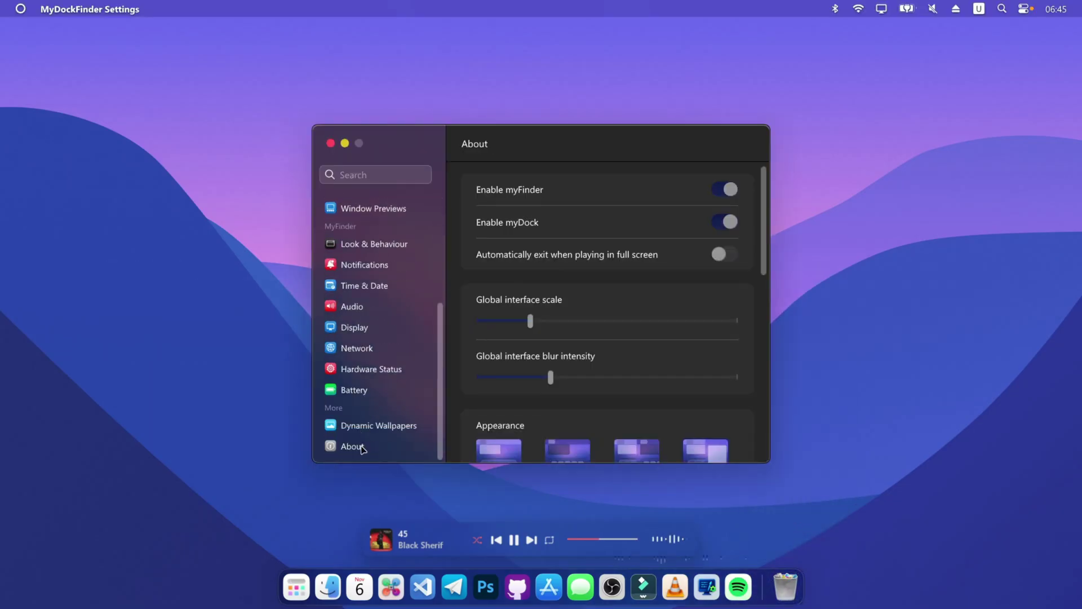
pyautogui.scroll(-5, 664, 283)
pyautogui.click(628, 439)
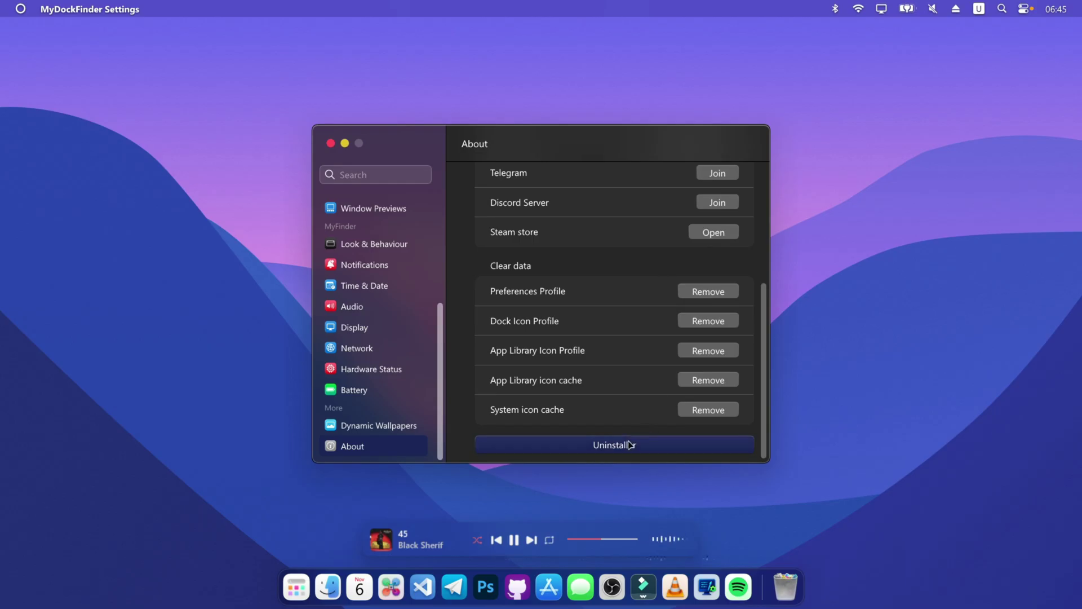
pyautogui.click(562, 337)
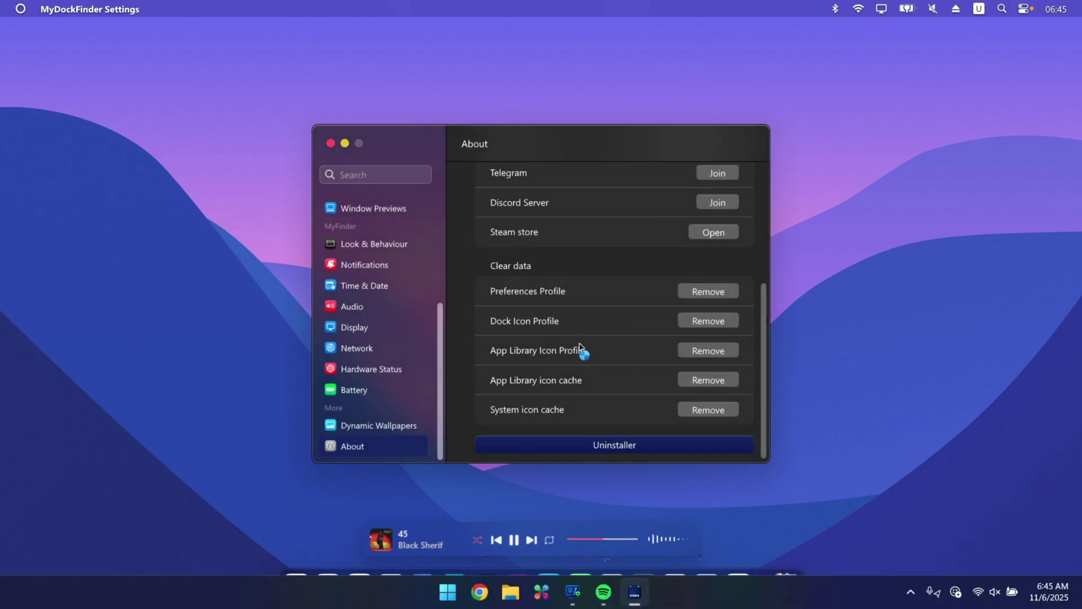
pyautogui.click(330, 144)
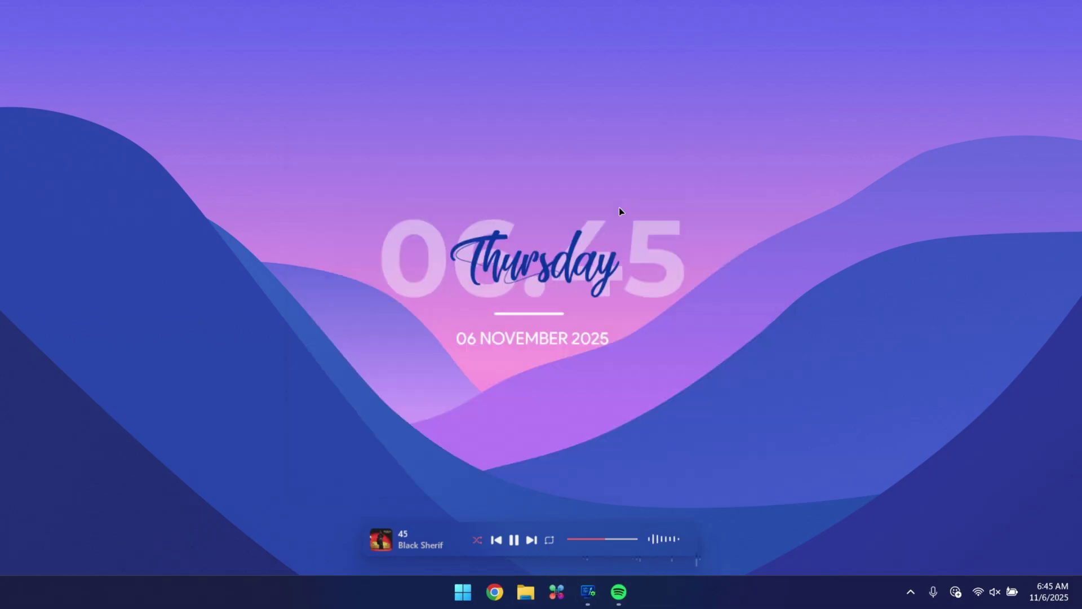
# Uninstall Flow Launcher from the installed apps list in Windows Settings.
pyautogui.press('super+i')
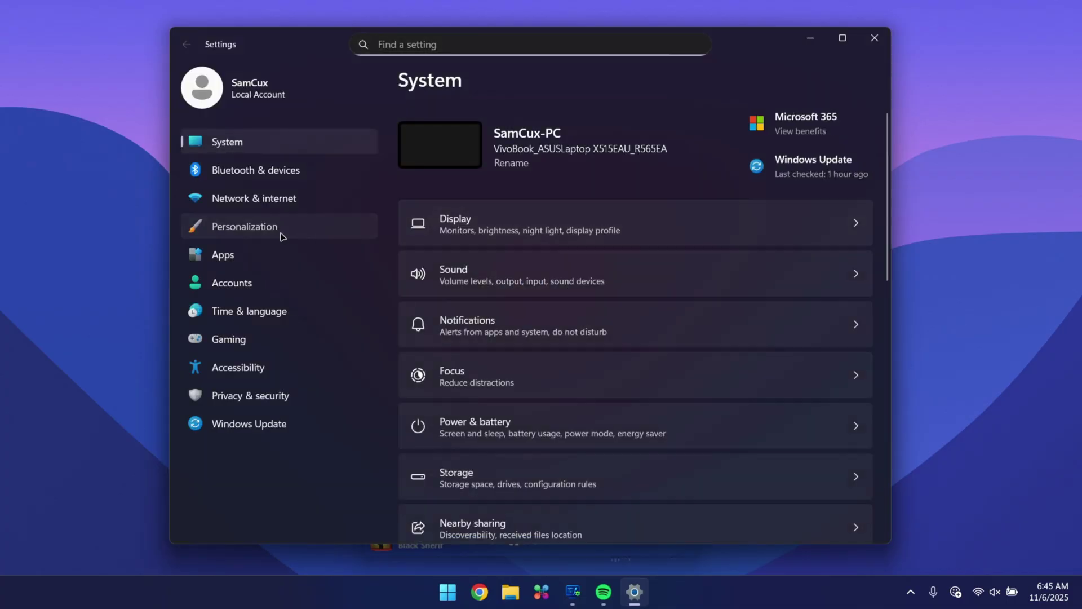
pyautogui.click(281, 231)
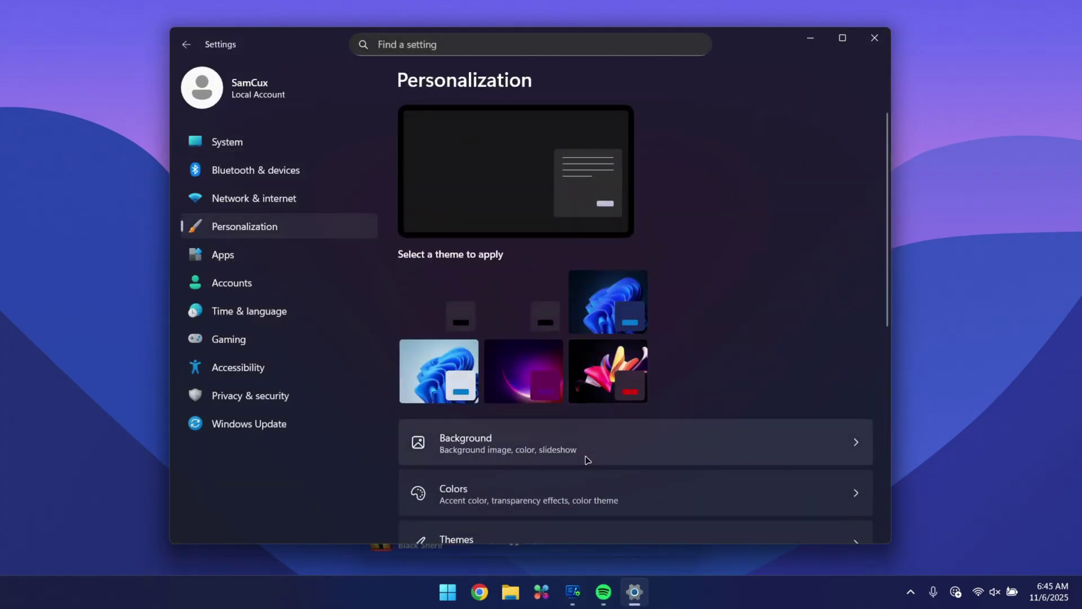
pyautogui.click(274, 260)
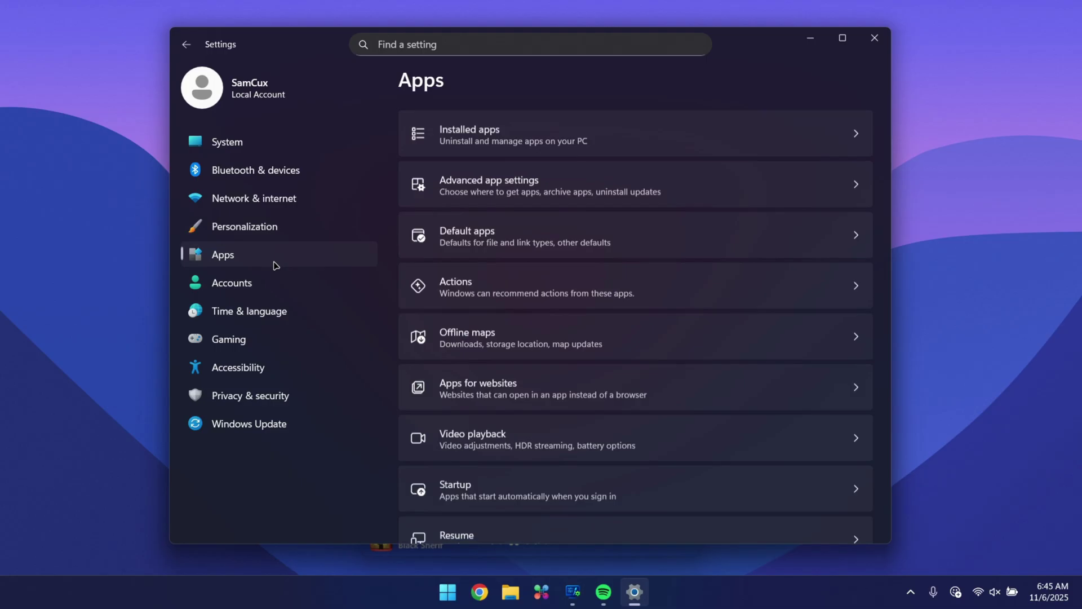
pyautogui.click(546, 152)
pyautogui.scroll(3, 512, 220)
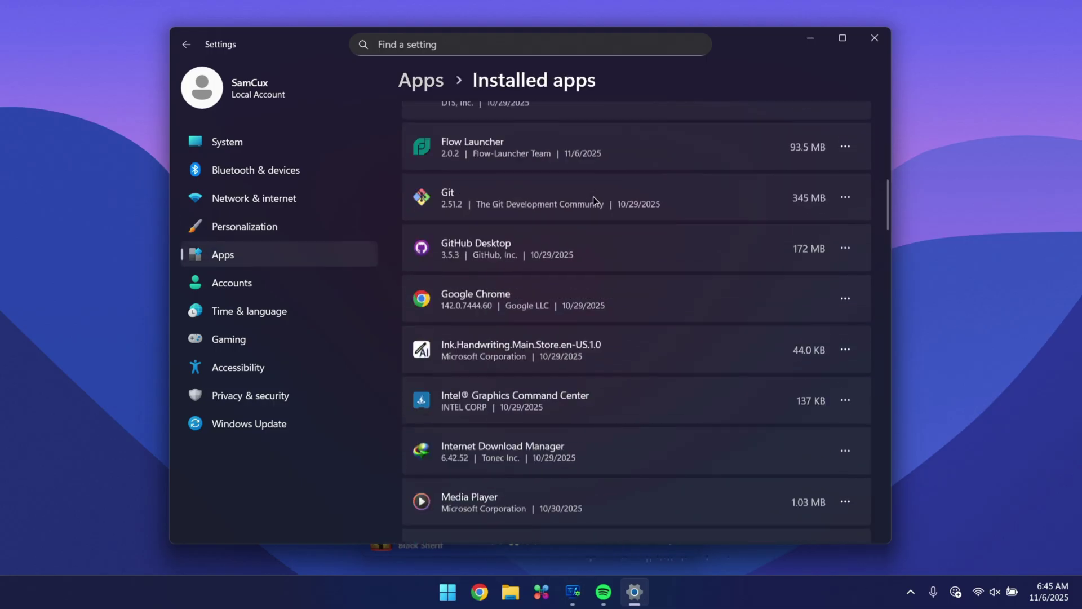
pyautogui.click(844, 285)
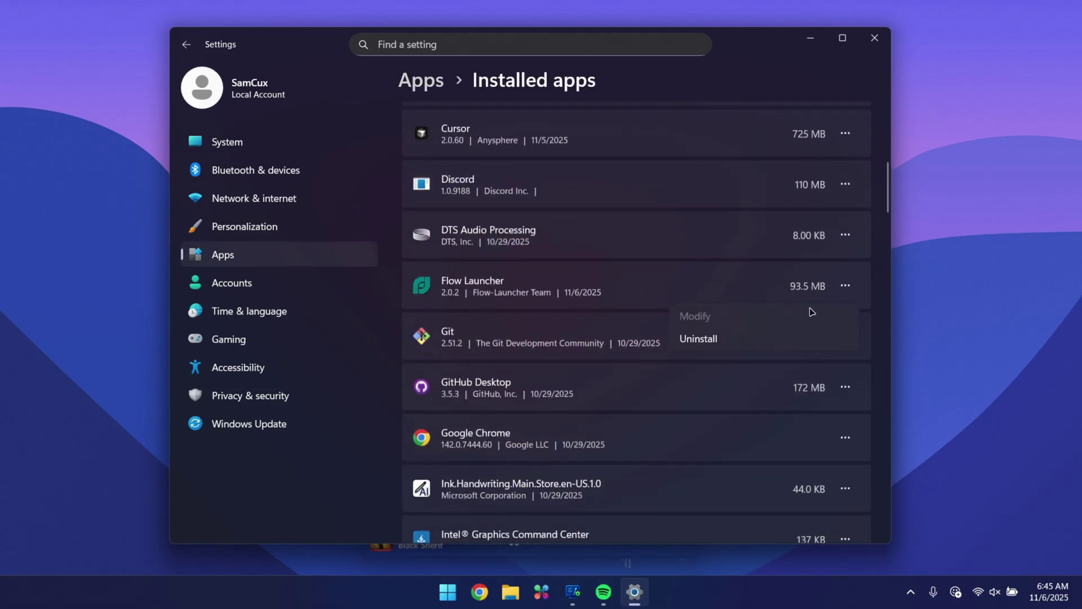
pyautogui.click(764, 341)
pyautogui.click(805, 358)
# Uninstall Rainmeter from the installed apps list and close Settings.
pyautogui.scroll(-15, 756, 251)
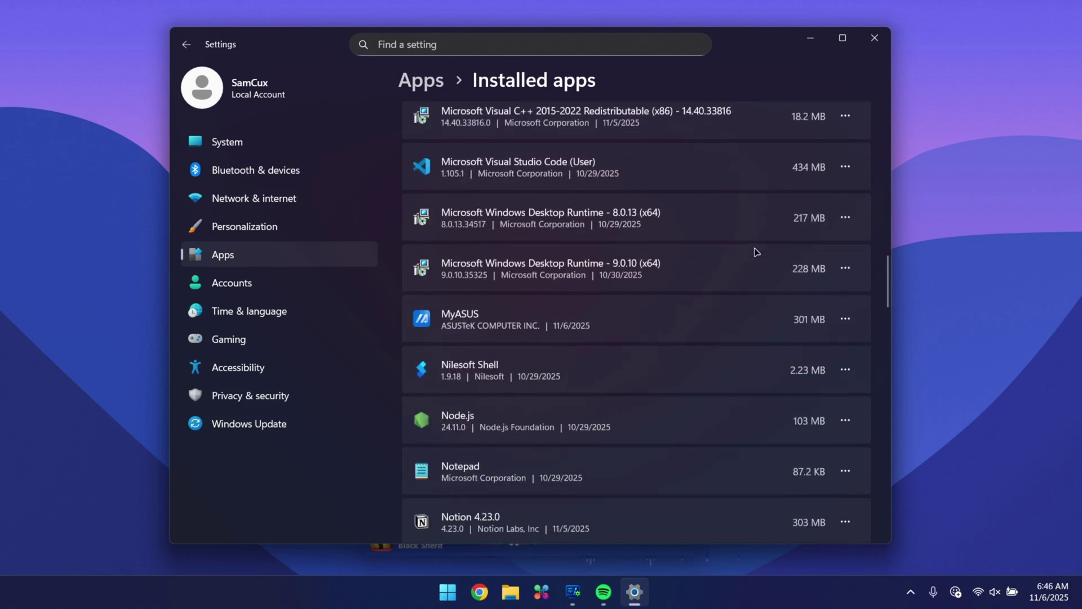
pyautogui.scroll(-3, 755, 252)
pyautogui.click(848, 297)
pyautogui.click(755, 348)
pyautogui.click(832, 371)
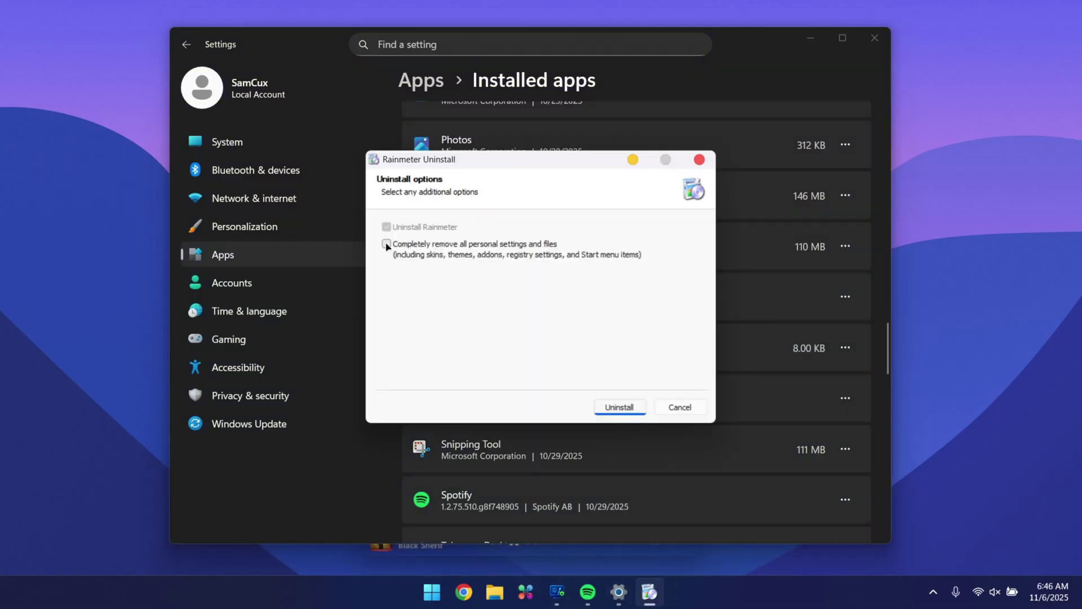
pyautogui.click(625, 409)
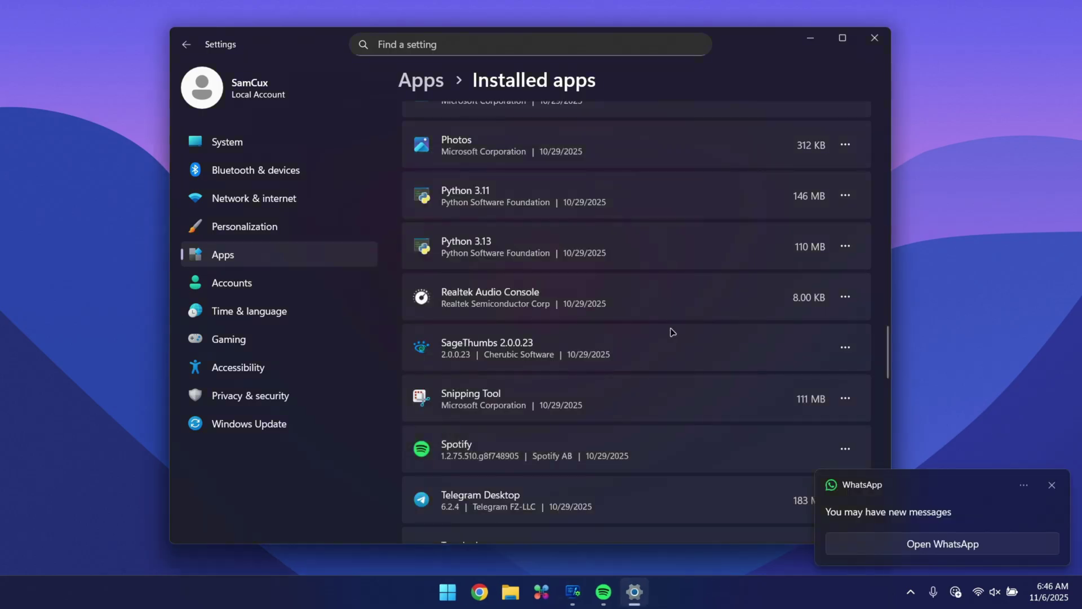
pyautogui.click(873, 38)
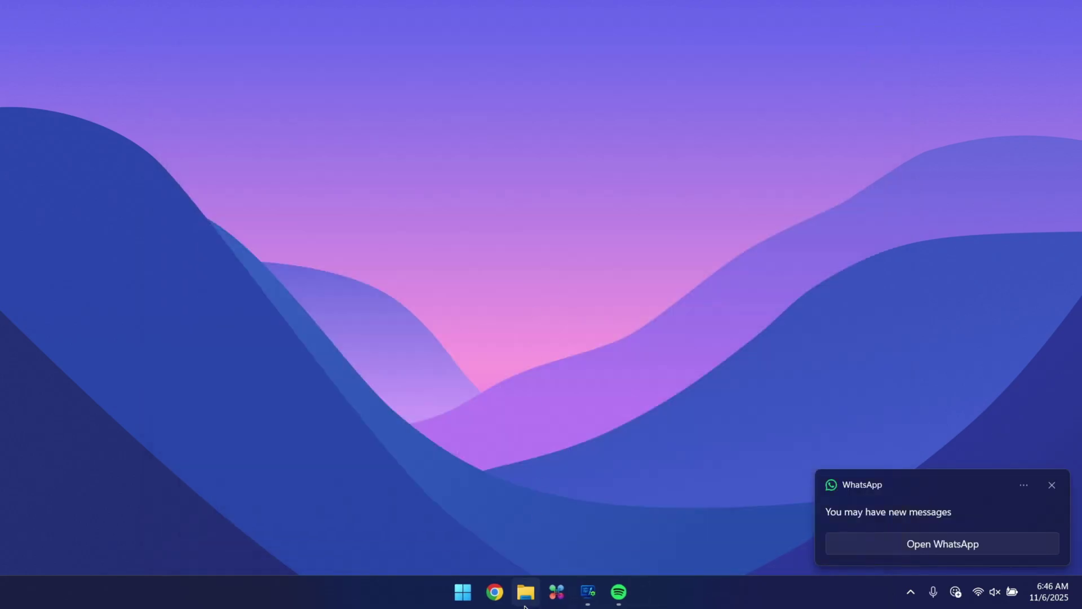
# Run uninstall.cmd from Documents > TWEAKS > BG > Release_x64 > Release to remove the File Explorer blur effect.
pyautogui.click(525, 591)
pyautogui.click(282, 241)
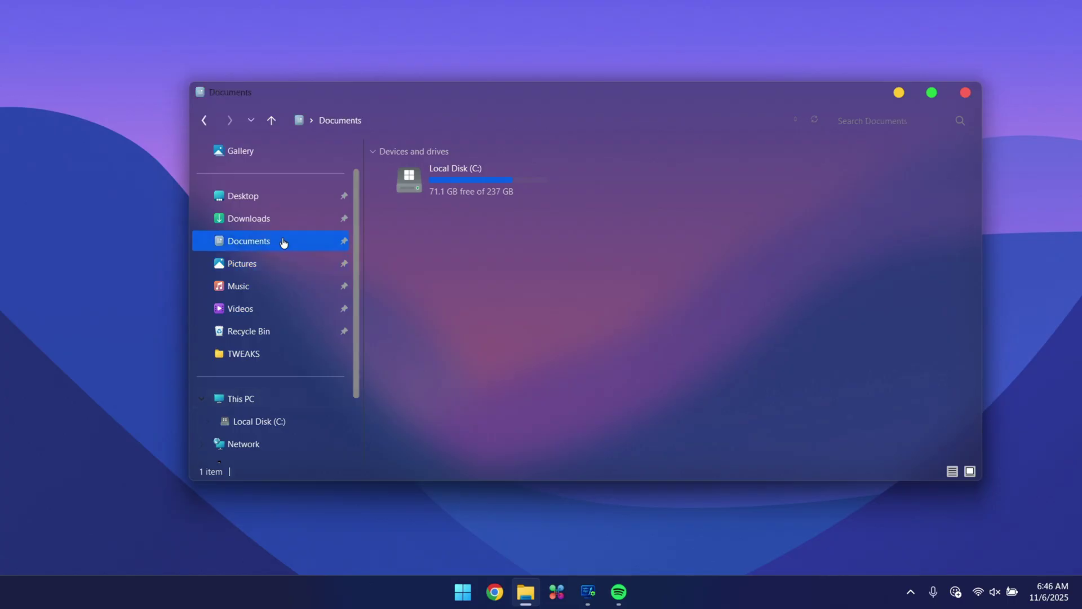
pyautogui.doubleClick(426, 193)
pyautogui.doubleClick(431, 172)
pyautogui.doubleClick(444, 176)
pyautogui.doubleClick(443, 172)
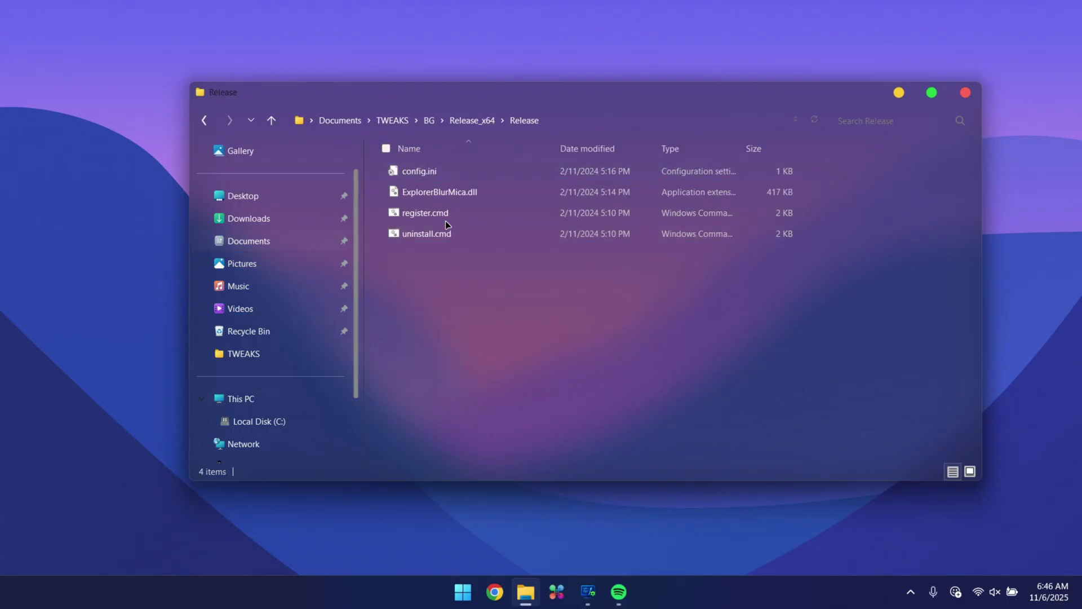
pyautogui.click(427, 233)
pyautogui.rightClick(439, 233)
pyautogui.click(499, 254)
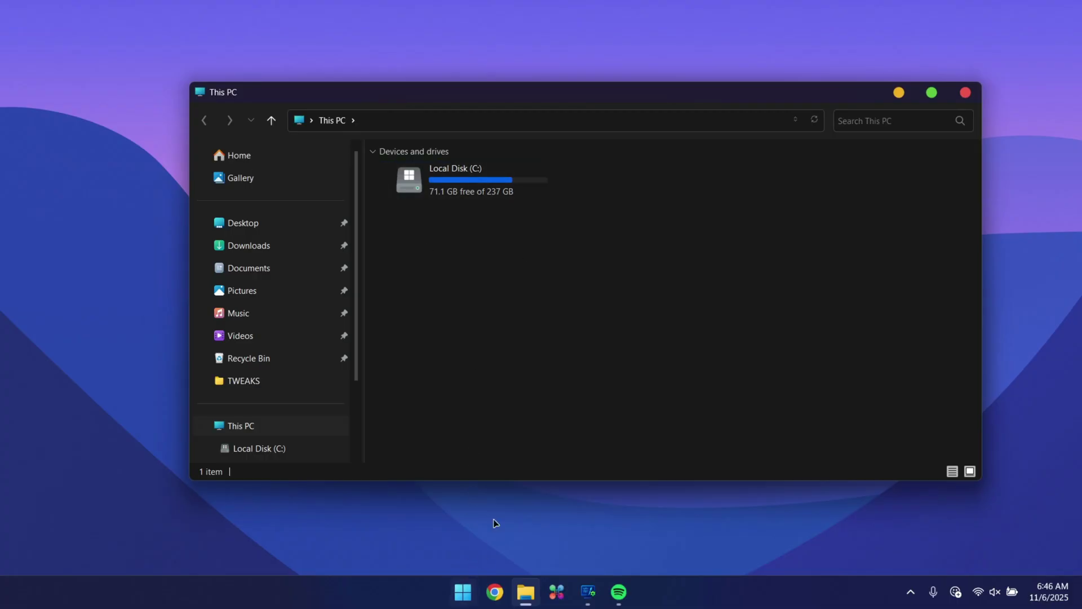
# Apply the Windows (dark) theme in the Personalization settings.
pyautogui.press('super+i')
pyautogui.click(284, 226)
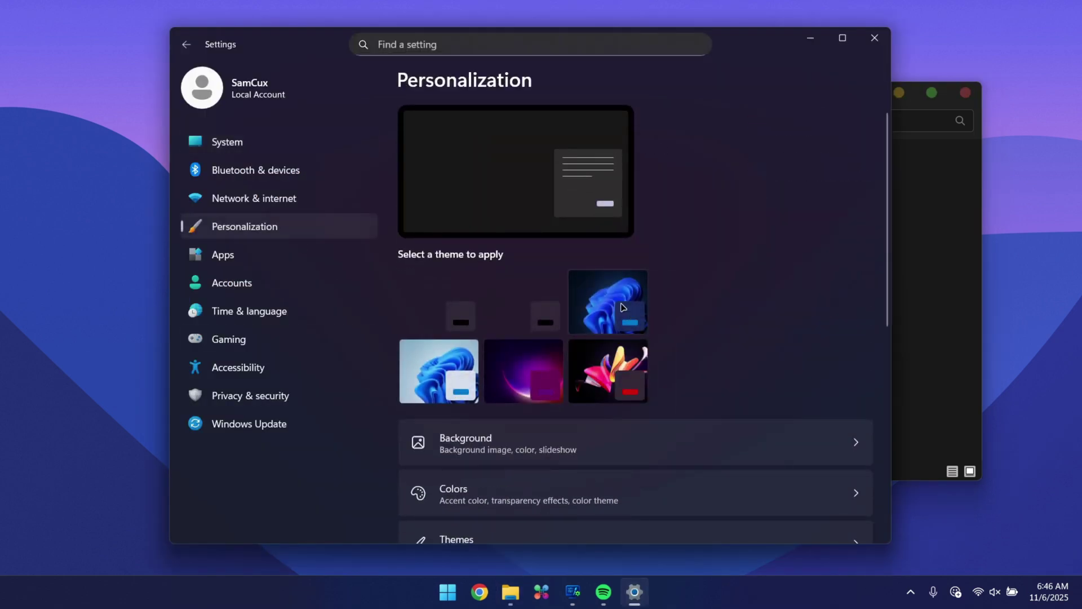
pyautogui.click(601, 323)
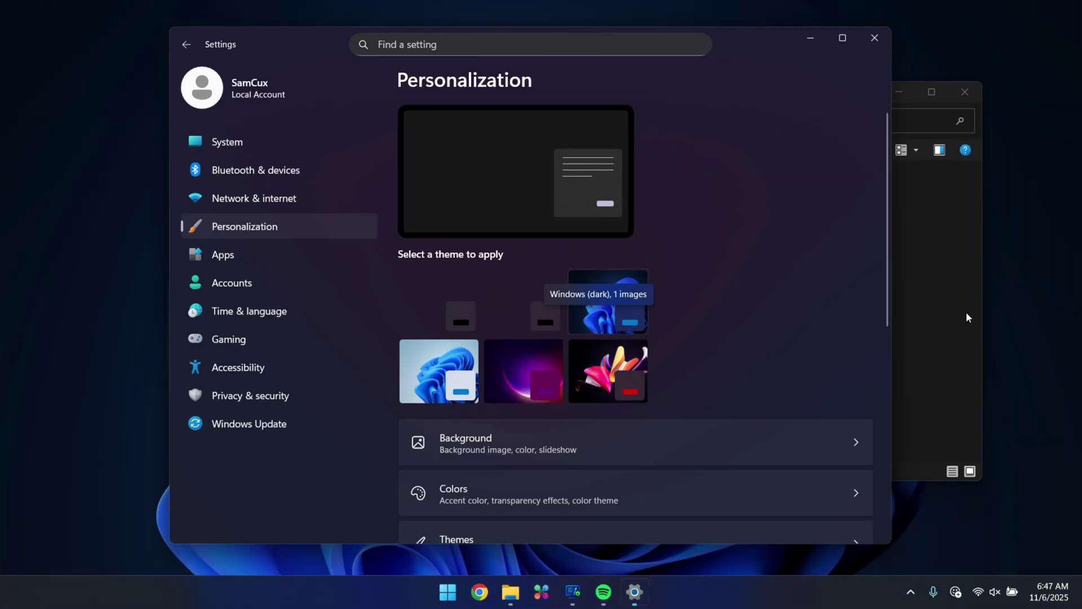
# Return to File Explorer and open the folder C:\Windows\Resources\Themes.
pyautogui.click(966, 312)
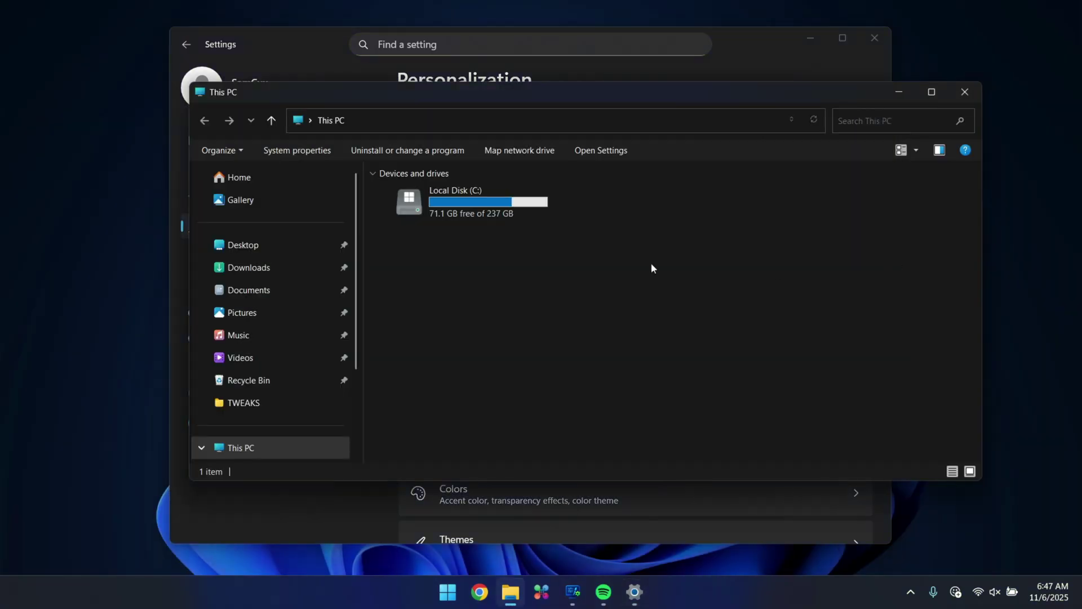
pyautogui.doubleClick(450, 201)
pyautogui.click(411, 339)
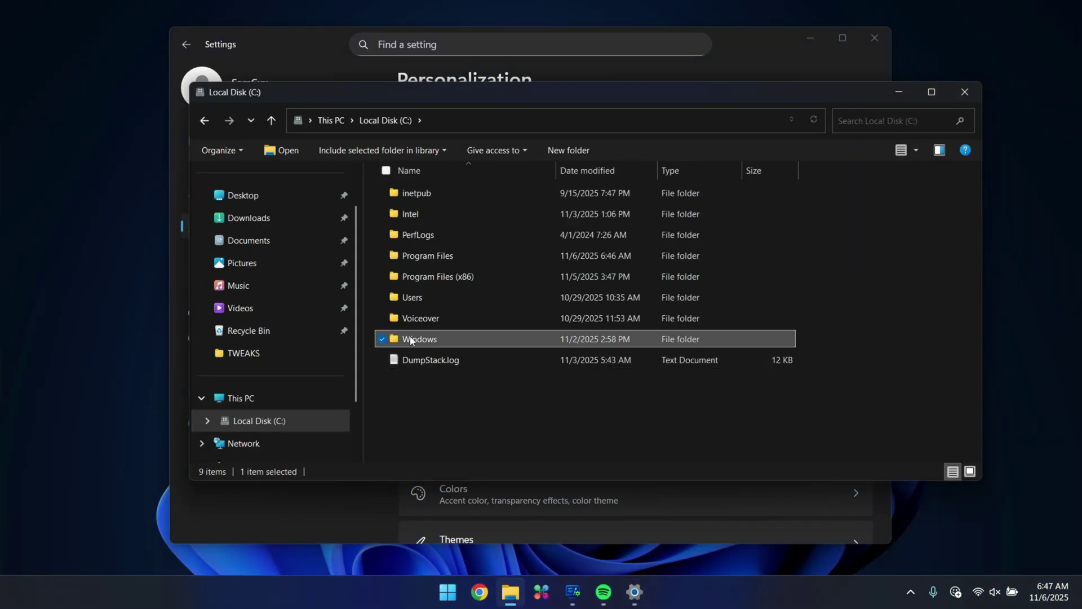
pyautogui.doubleClick(411, 339)
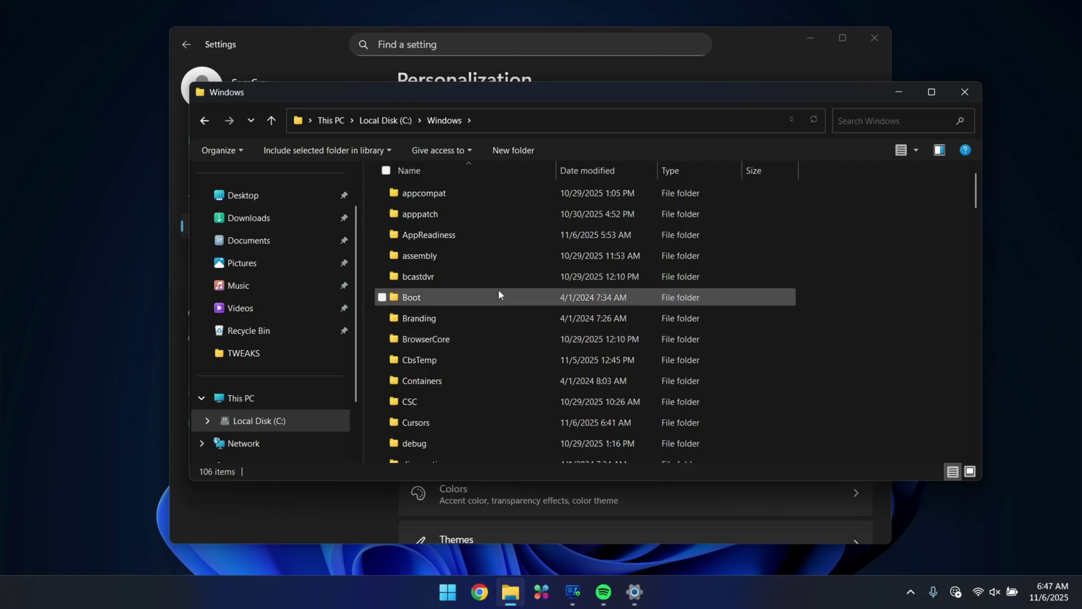
pyautogui.press('r')
pyautogui.doubleClick(448, 253)
pyautogui.doubleClick(458, 215)
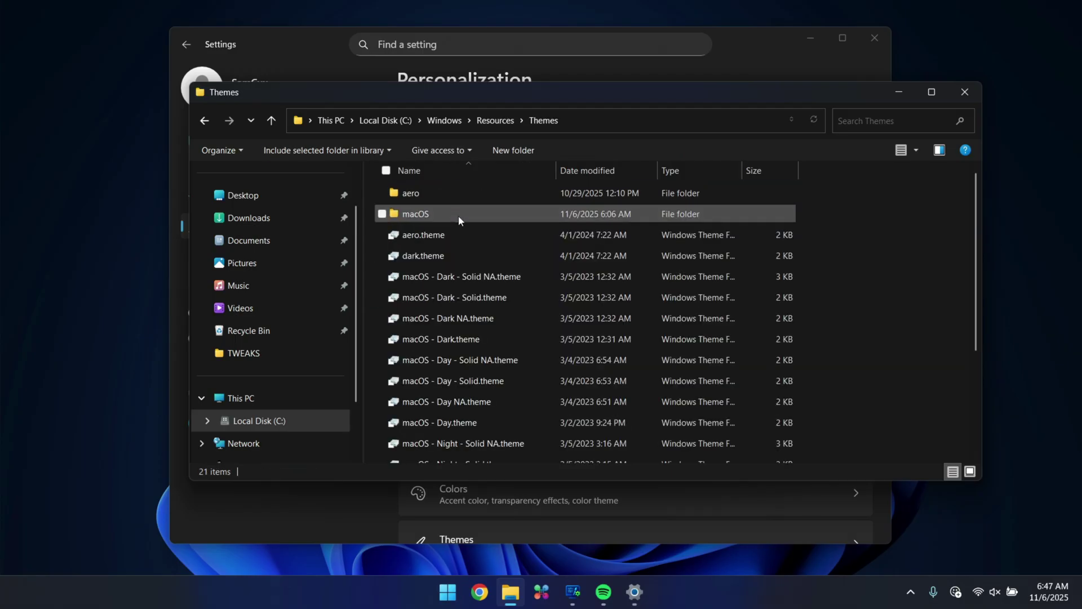
# Delete the entire contents of the Themes folder, skipping the protected default Windows items.
pyautogui.hotkey('ctrl', 'a')
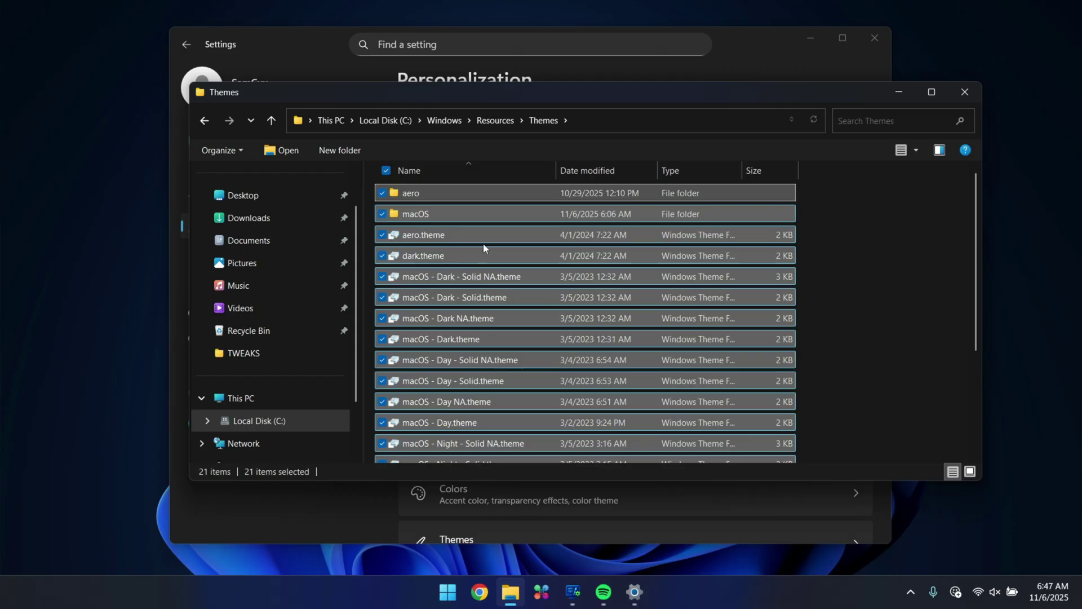
pyautogui.press('Delete')
pyautogui.click(259, 259)
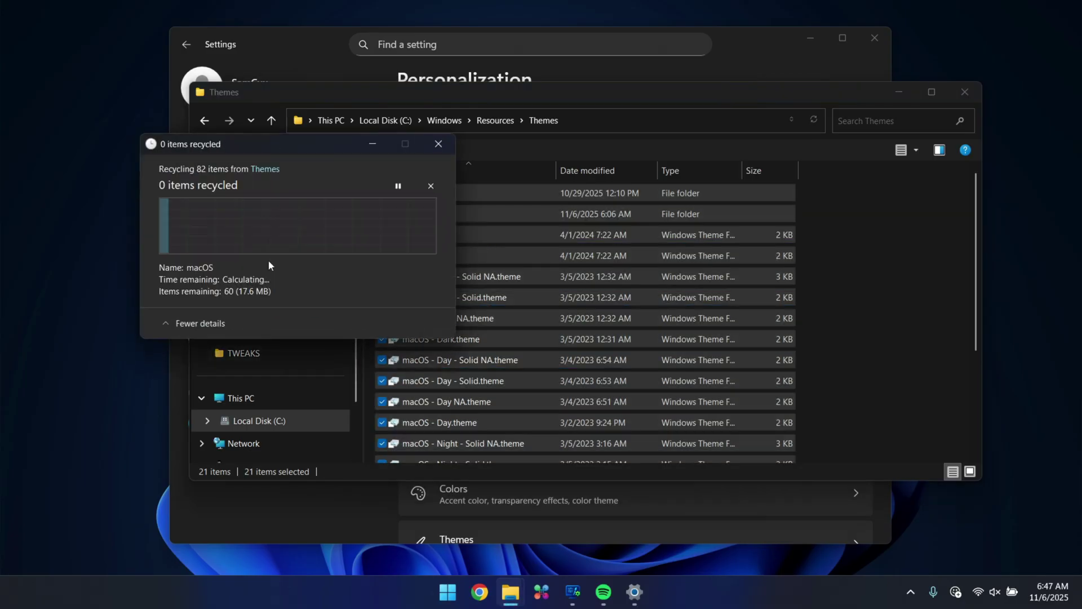
pyautogui.click(336, 290)
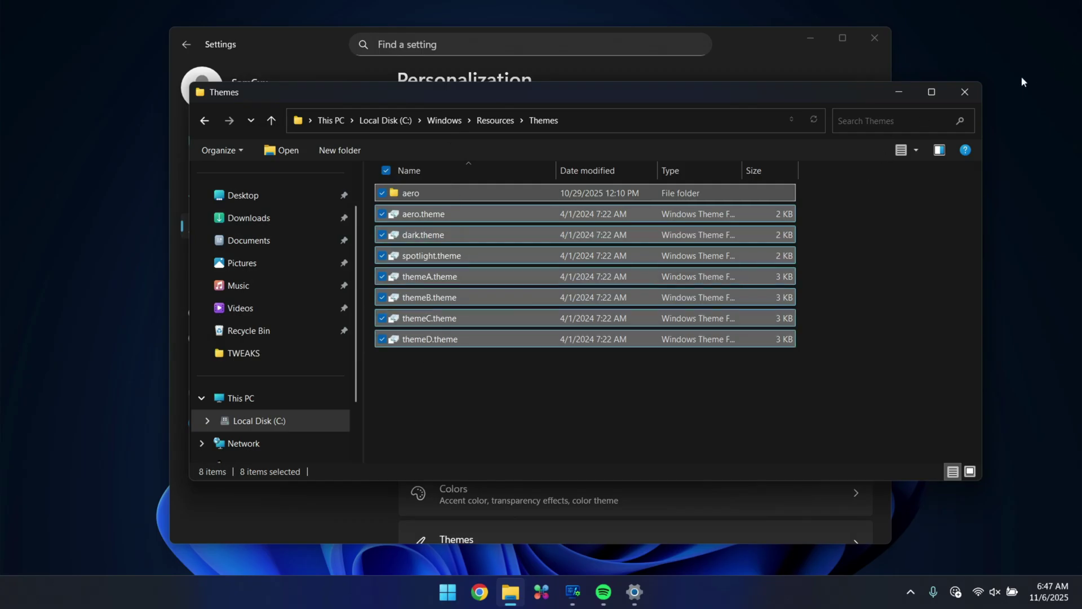
# Close the Themes folder window, switch to Windhawk and remove the installed Resource Redirect mod.
pyautogui.click(965, 92)
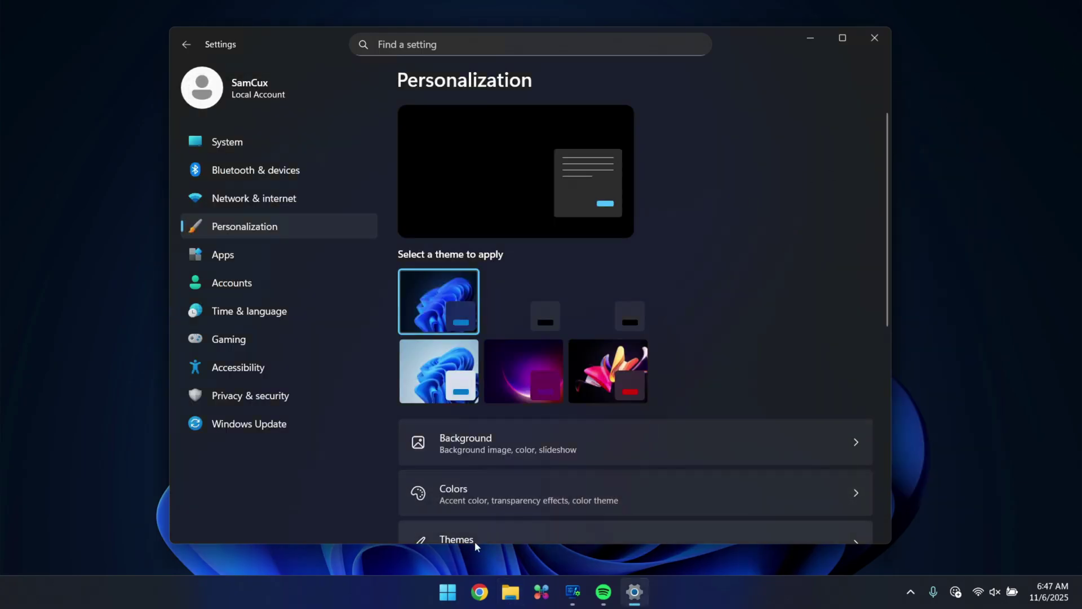
pyautogui.click(447, 592)
pyautogui.click(440, 225)
pyautogui.click(222, 278)
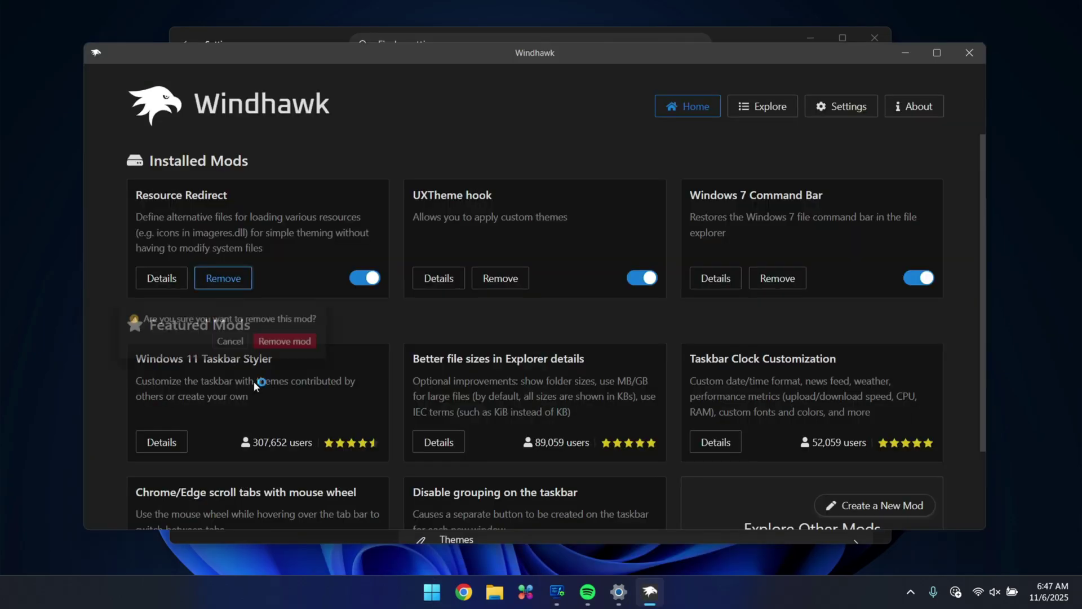
pyautogui.click(290, 346)
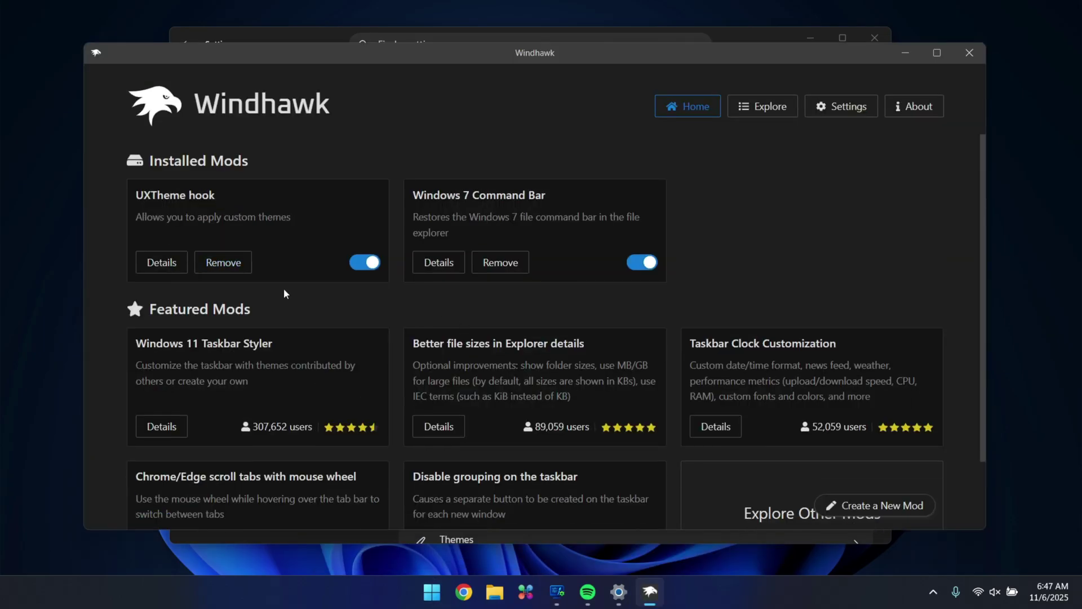
# Remove the UXTheme hook and Windows 7 Command Bar mods, and close the Windhawk and Settings windows.
pyautogui.click(237, 262)
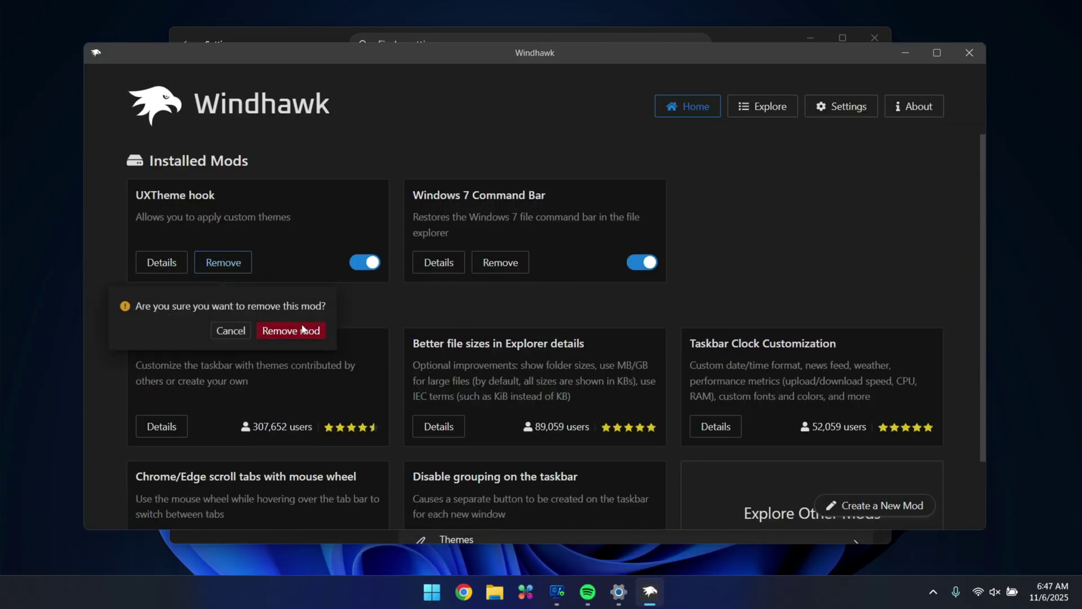
pyautogui.click(304, 332)
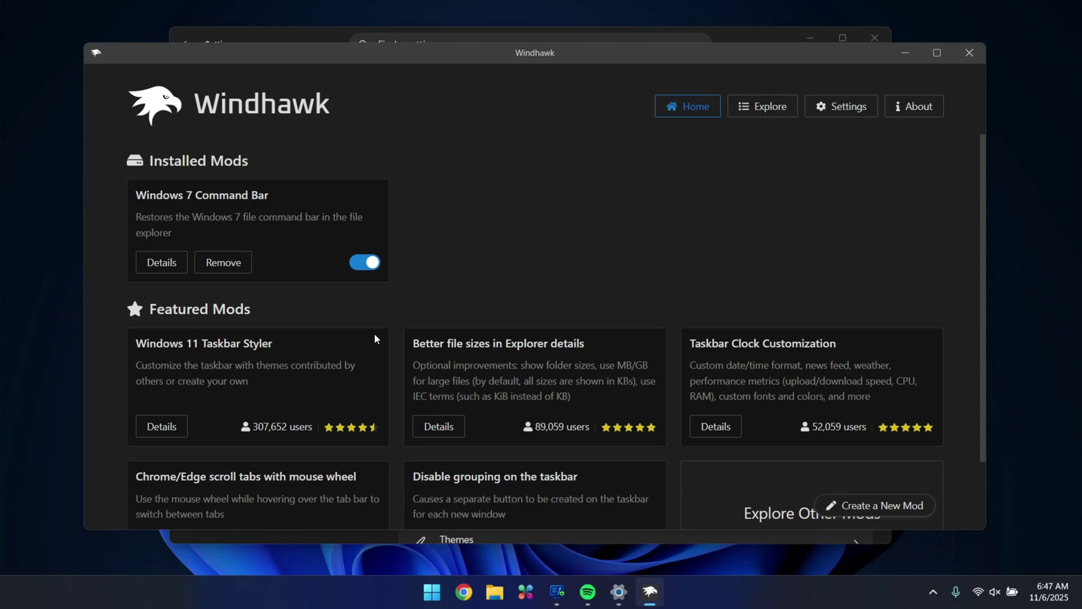
pyautogui.click(233, 266)
pyautogui.click(289, 336)
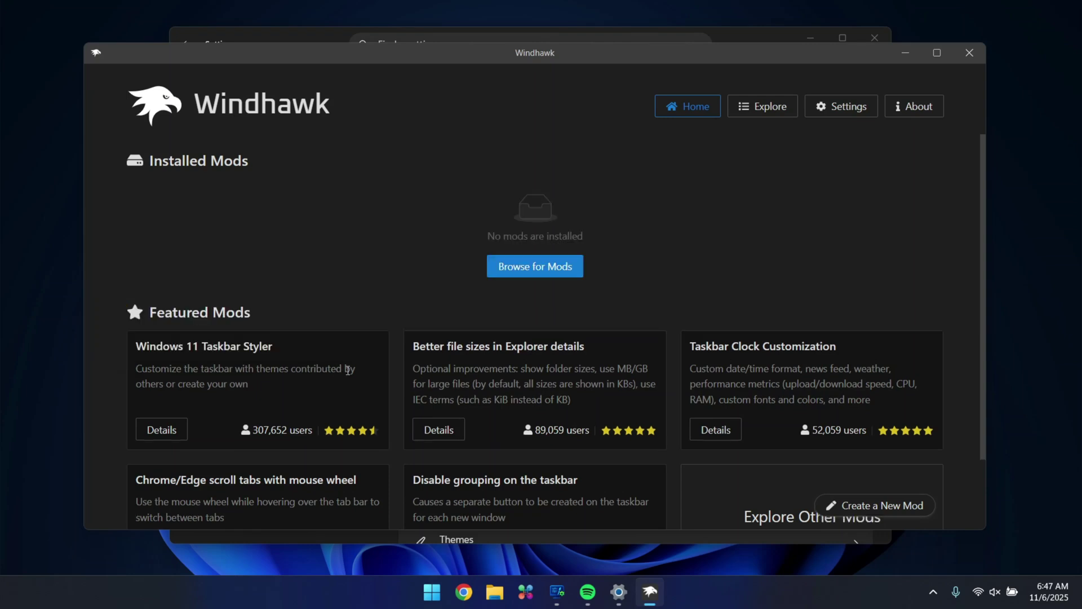
pyautogui.click(969, 53)
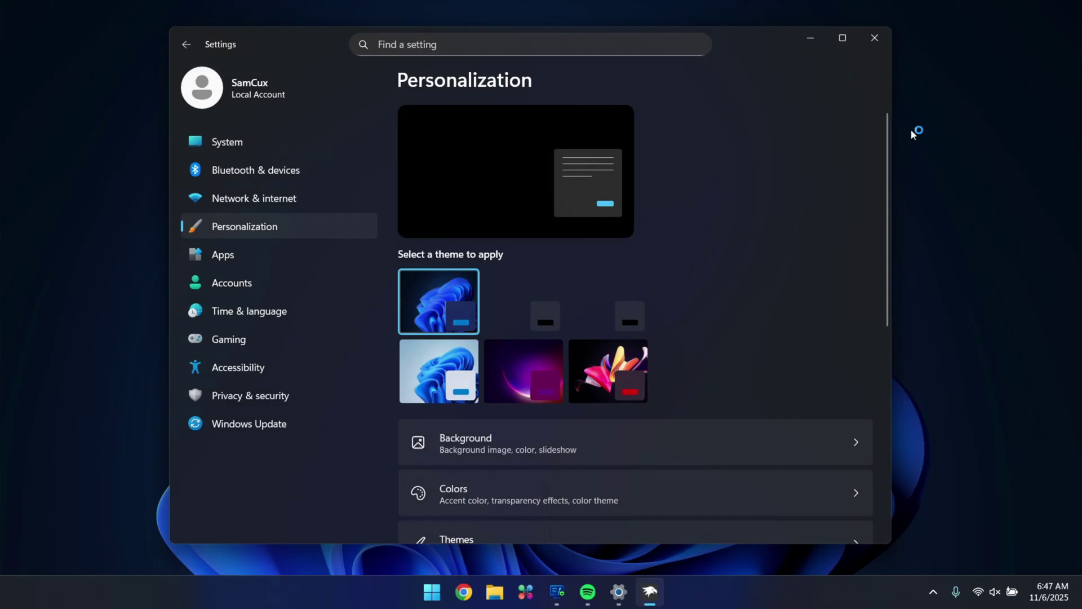
pyautogui.hotkey('alt', 'F4')
# Examine the Start menu's look and the desktop's context menu after removing the tweaks.
pyautogui.click(463, 591)
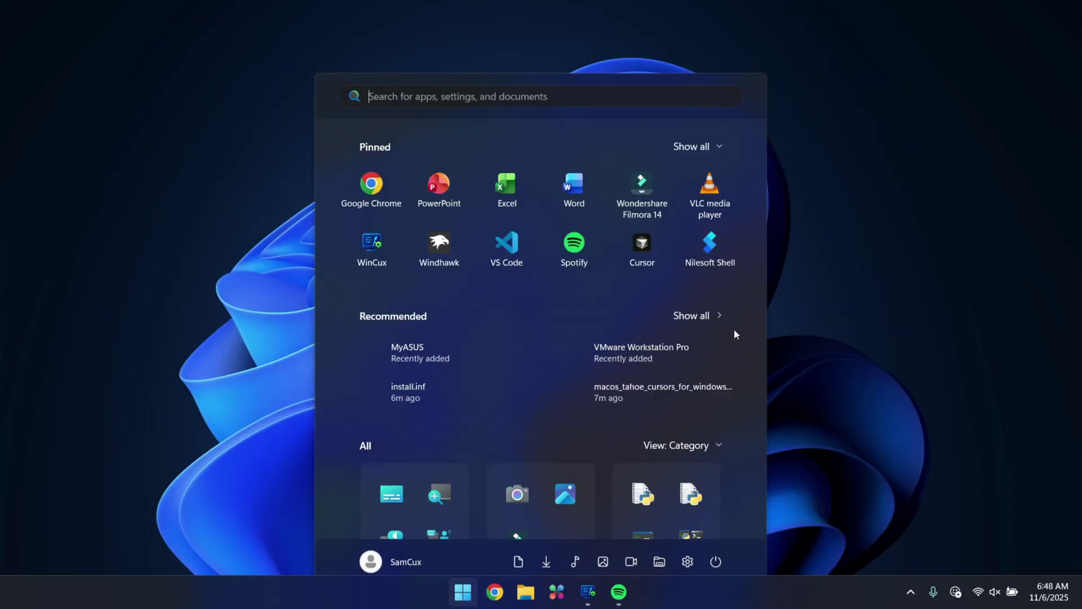
pyautogui.scroll(-3, 491, 302)
pyautogui.scroll(3, 522, 398)
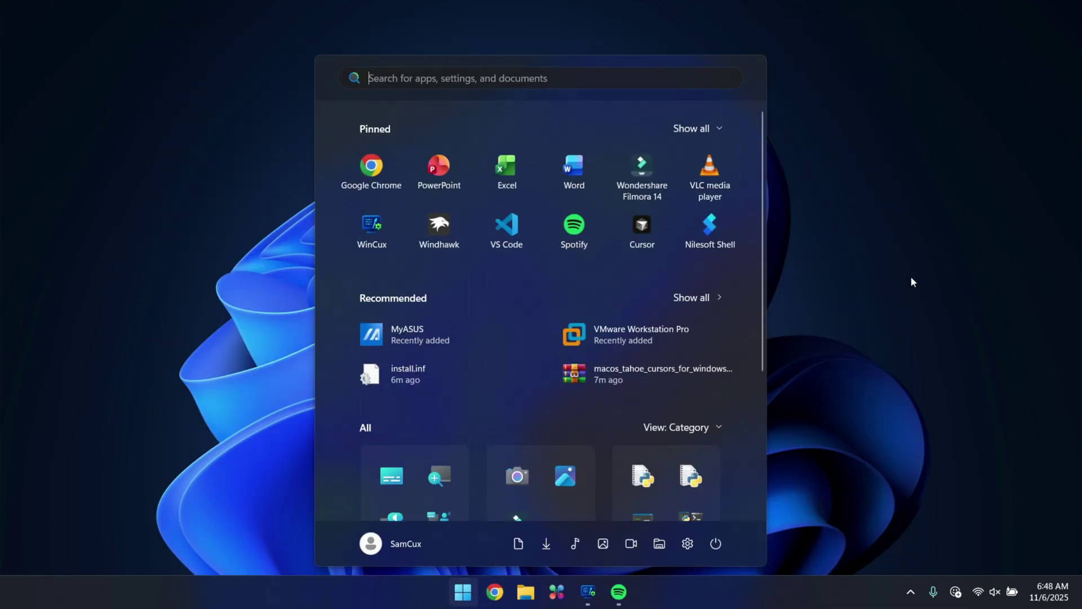
pyautogui.click(913, 282)
pyautogui.rightClick(779, 282)
pyautogui.click(636, 374)
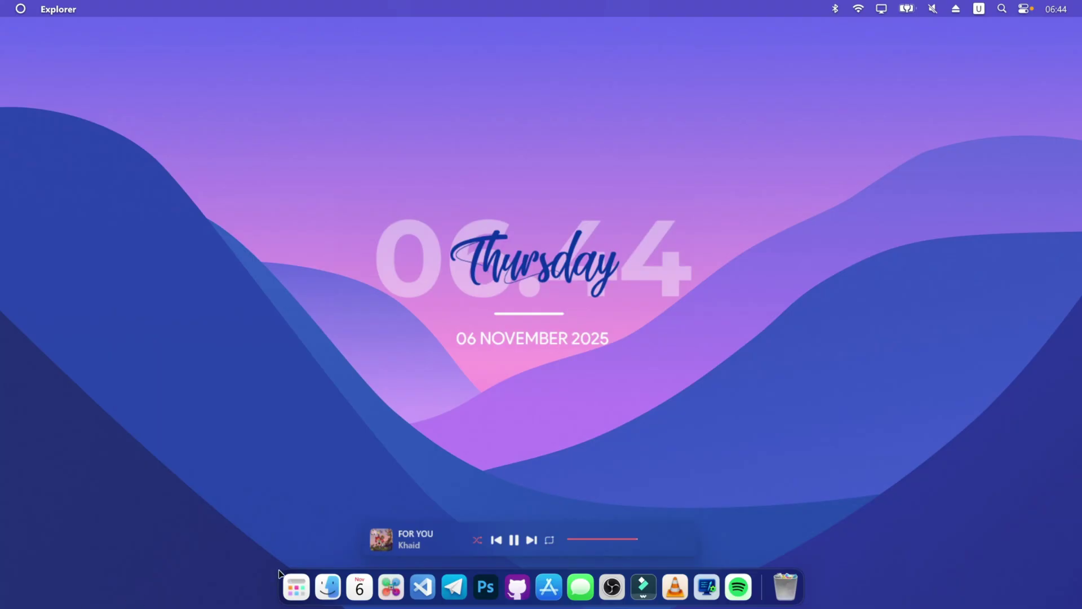